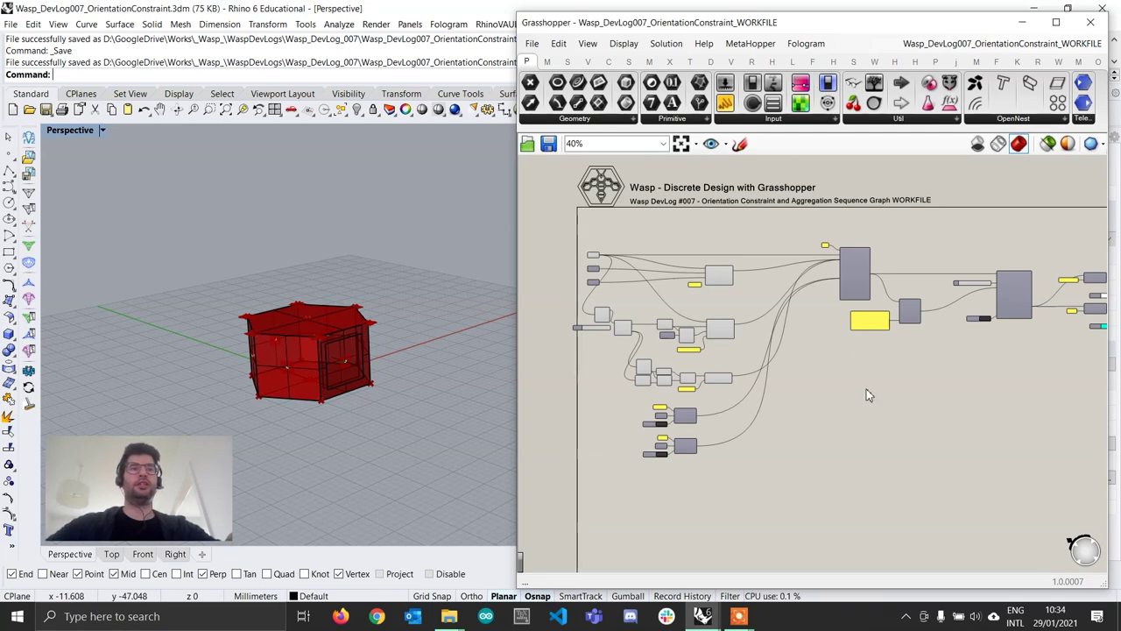
Turn on the preview of the components that display the BLOCK and WIN geometry of the aggregation
{"action": "right_click_drag", "start_coordinate": [400, 406], "coordinate": [390, 366]}
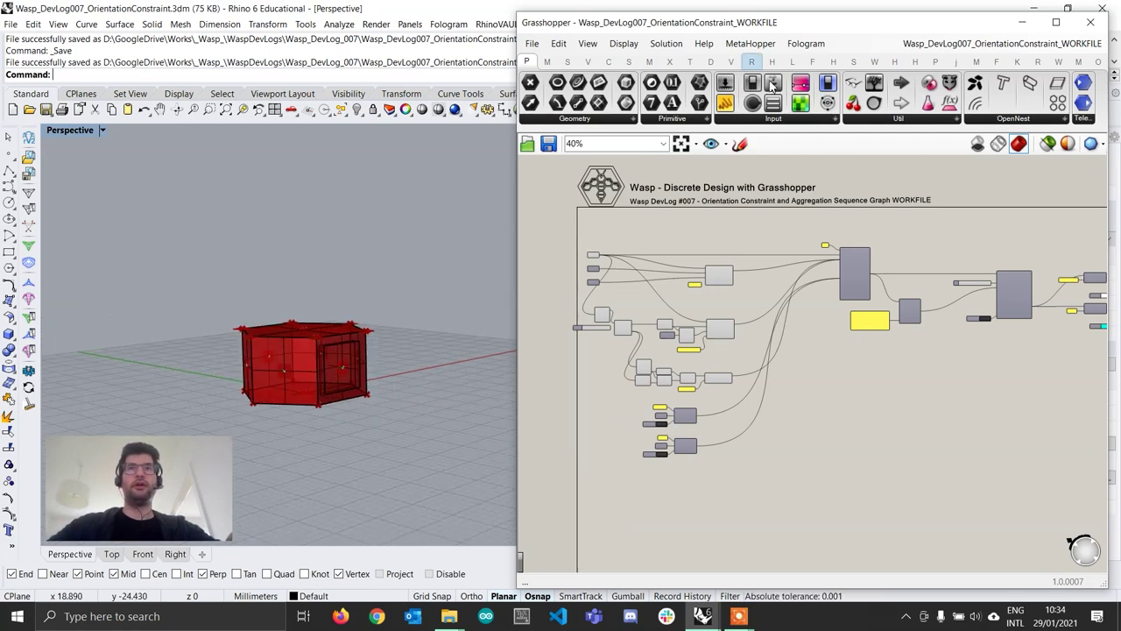
{"action": "right_click_drag", "start_coordinate": [319, 433], "coordinate": [296, 478]}
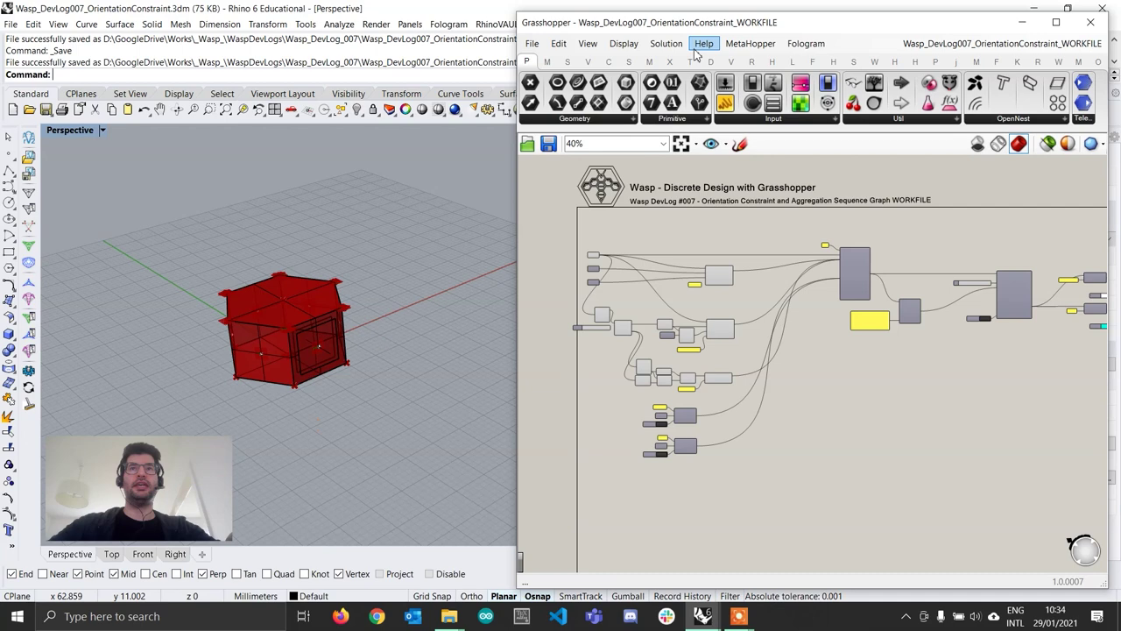
{"action": "right_click_drag", "start_coordinate": [370, 388], "coordinate": [343, 436], "text": "shift"}
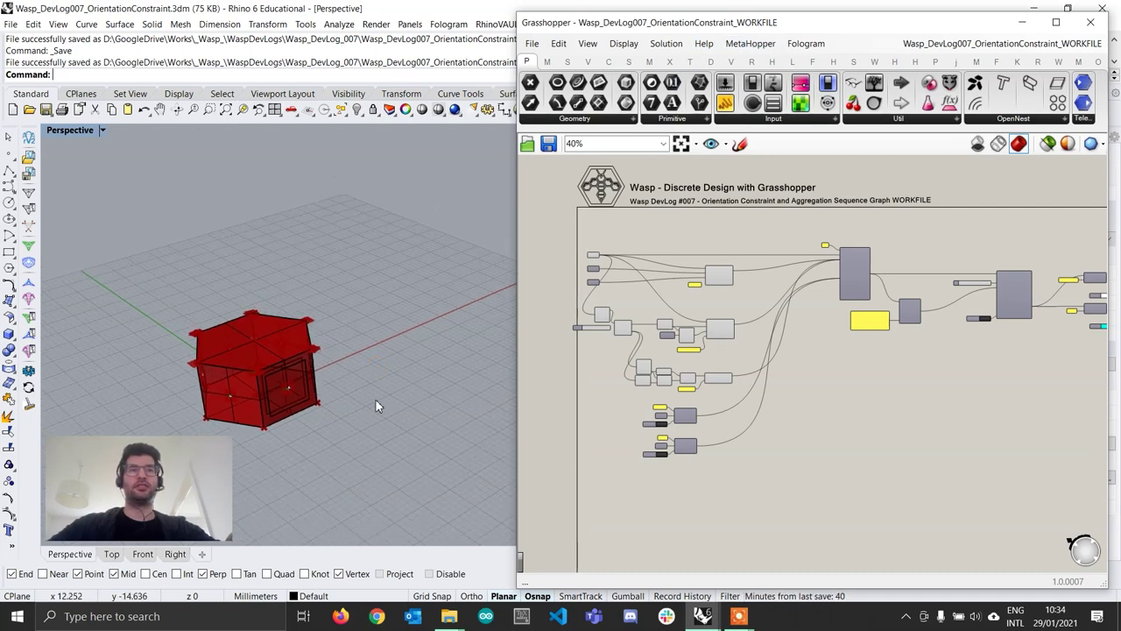
{"action": "right_click_drag", "start_coordinate": [377, 403], "coordinate": [379, 372]}
{"action": "scroll", "coordinate": [388, 351], "scroll_direction": "up", "scroll_amount": 4}
{"action": "scroll", "coordinate": [829, 291], "scroll_direction": "up", "scroll_amount": 5}
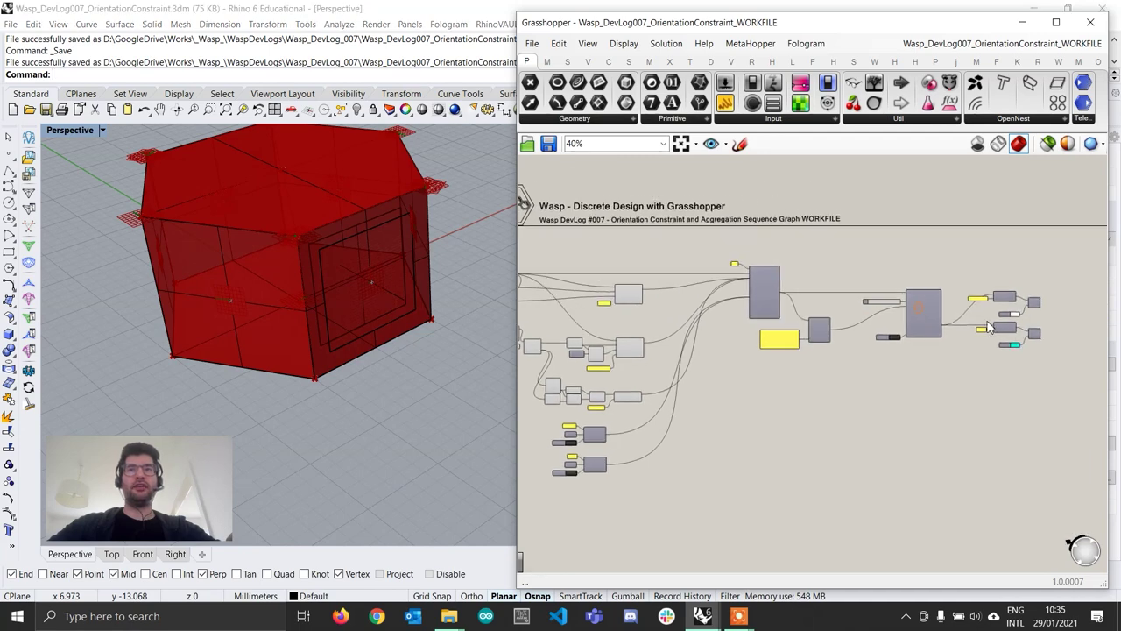
{"action": "right_click", "coordinate": [1042, 259]}
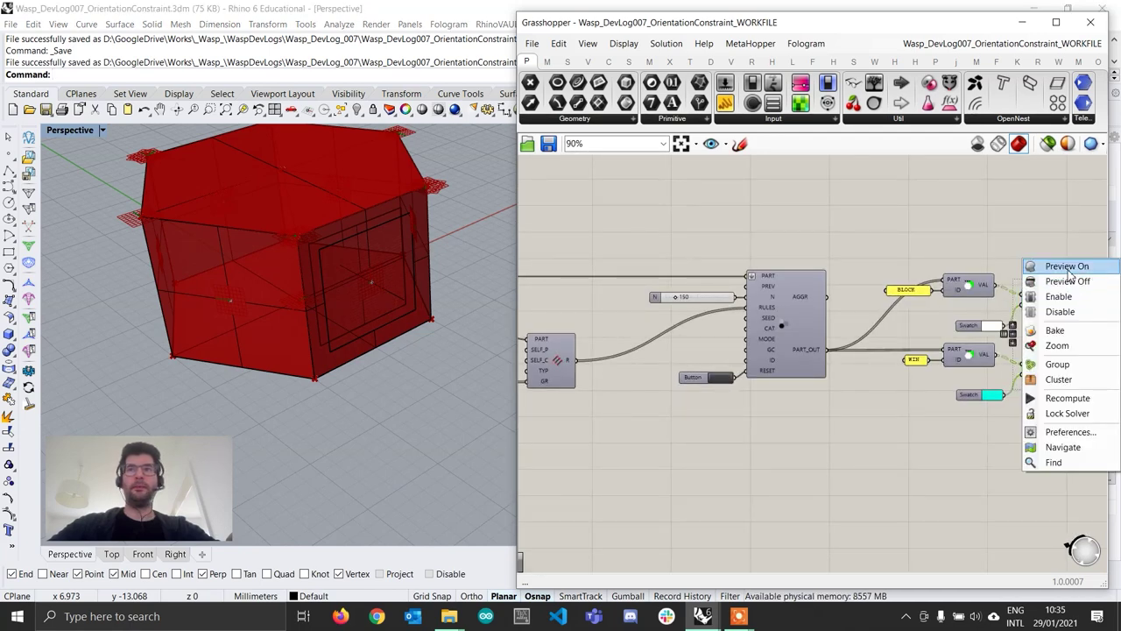
{"action": "left_click", "coordinate": [1067, 268]}
{"action": "left_click", "coordinate": [1046, 213]}
Set the aggregation's part count N to 50
{"action": "scroll", "coordinate": [370, 321], "scroll_direction": "down", "scroll_amount": 15}
{"action": "right_click_drag", "start_coordinate": [352, 307], "coordinate": [354, 263]}
{"action": "right_click_drag", "start_coordinate": [700, 315], "coordinate": [736, 348]}
{"action": "scroll", "coordinate": [737, 342], "scroll_direction": "up", "scroll_amount": 5}
{"action": "double_click", "coordinate": [720, 338]}
{"action": "type", "text": "50"}
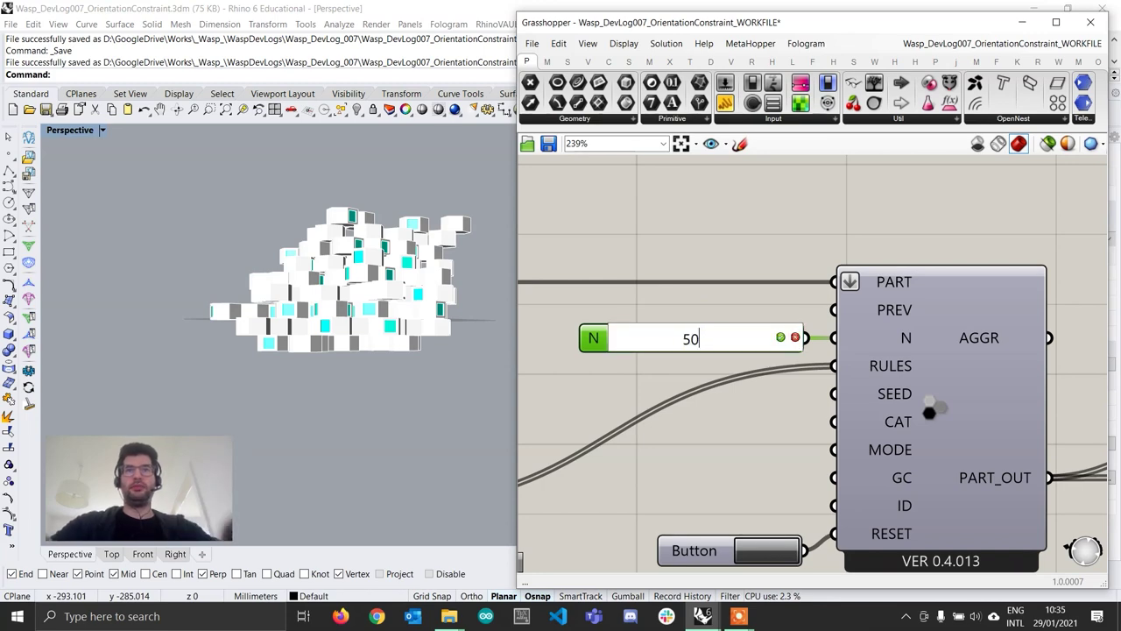
{"action": "key", "text": "Return"}
{"action": "right_click_drag", "start_coordinate": [354, 324], "coordinate": [315, 342]}
{"action": "scroll", "coordinate": [354, 378], "scroll_direction": "up", "scroll_amount": 5}
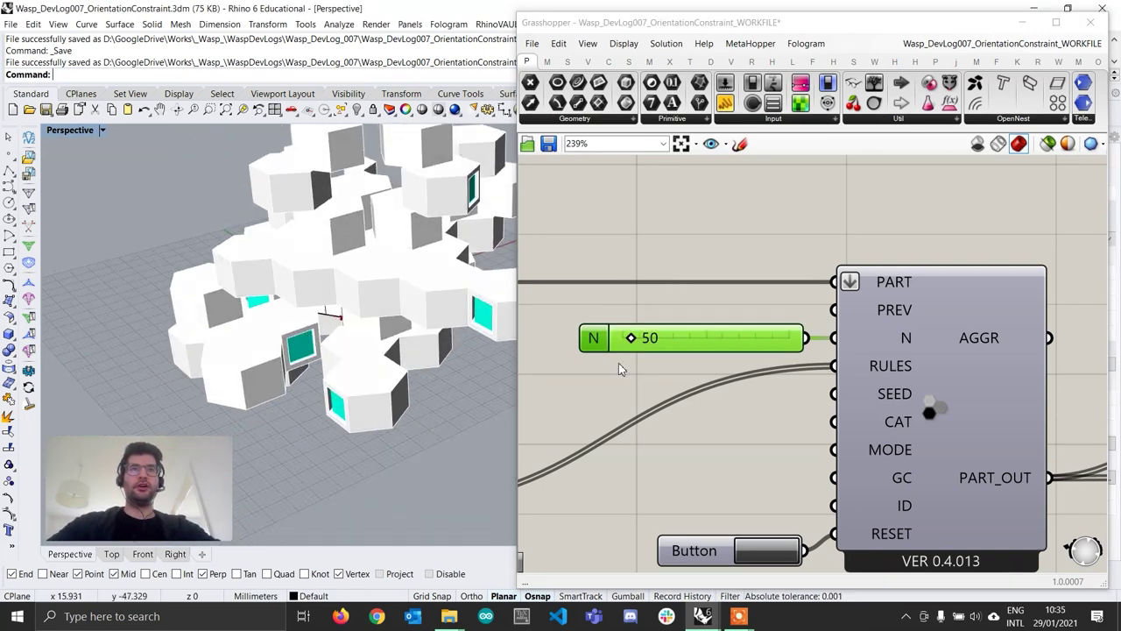
Turn off the preview of the components displaying the aggregated BLOCK and WIN geometry
{"action": "scroll", "coordinate": [732, 387], "scroll_direction": "down", "scroll_amount": 5}
{"action": "right_click_drag", "start_coordinate": [618, 390], "coordinate": [830, 340]}
{"action": "right_click_drag", "start_coordinate": [679, 368], "coordinate": [1034, 375]}
{"action": "right_click_drag", "start_coordinate": [589, 313], "coordinate": [691, 335]}
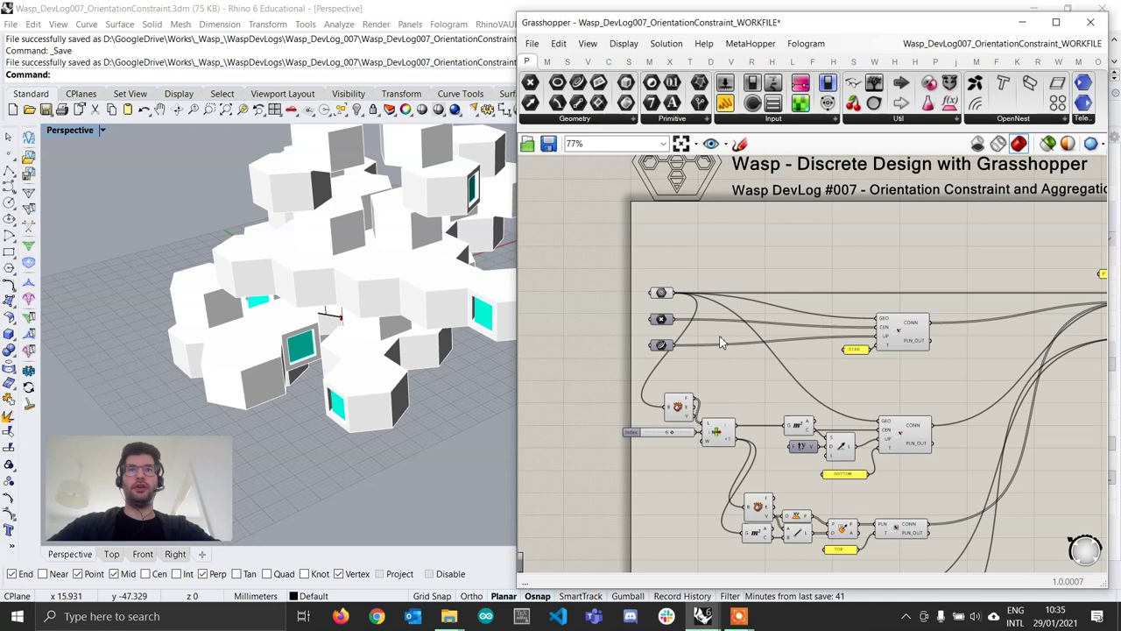
{"action": "scroll", "coordinate": [724, 341], "scroll_direction": "down", "scroll_amount": 3}
{"action": "left_click_drag", "start_coordinate": [1044, 398], "coordinate": [959, 275]}
{"action": "right_click", "coordinate": [958, 275]}
{"action": "left_click", "coordinate": [994, 297]}
Select the part geometry parameter at the start of the definition and examine the highlighted hexagonal module
{"action": "right_click_drag", "start_coordinate": [663, 343], "coordinate": [903, 366]}
{"action": "scroll", "coordinate": [708, 348], "scroll_direction": "up", "scroll_amount": 1}
{"action": "scroll", "coordinate": [710, 348], "scroll_direction": "up", "scroll_amount": 7}
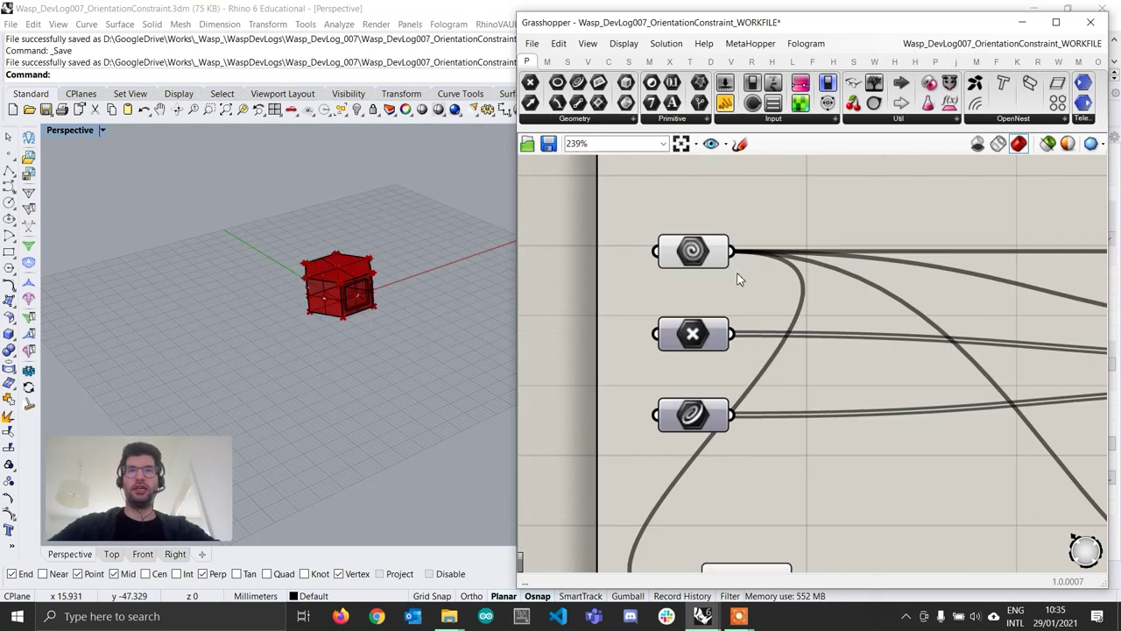
{"action": "left_click", "coordinate": [698, 263]}
{"action": "scroll", "coordinate": [386, 286], "scroll_direction": "up", "scroll_amount": 6}
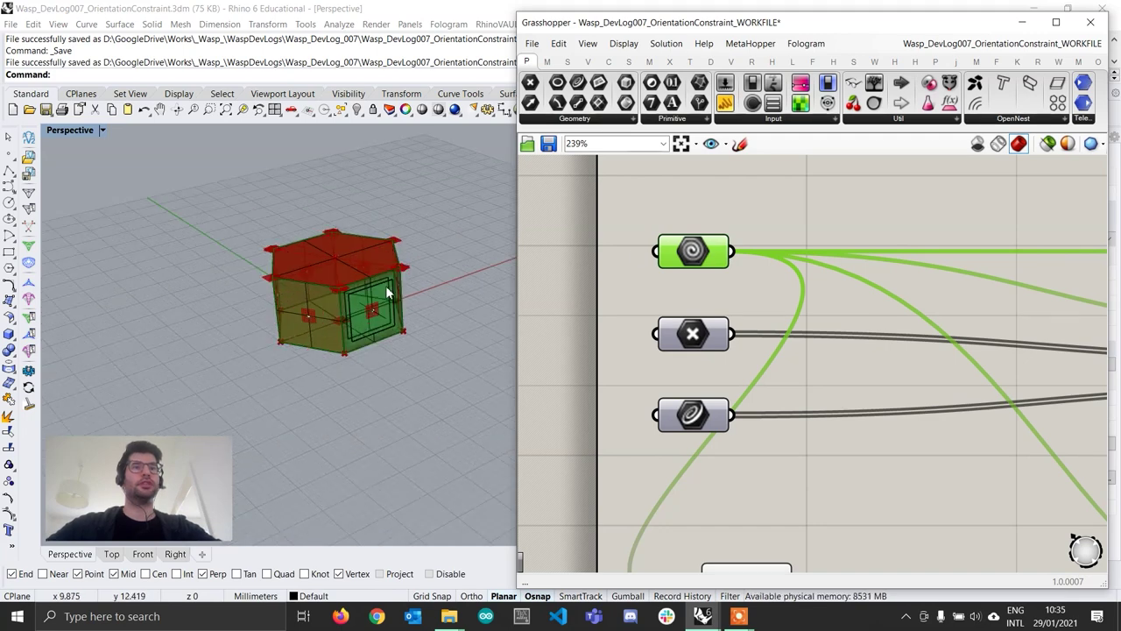
{"action": "scroll", "coordinate": [365, 322], "scroll_direction": "down", "scroll_amount": 3}
{"action": "right_click_drag", "start_coordinate": [364, 359], "coordinate": [368, 419]}
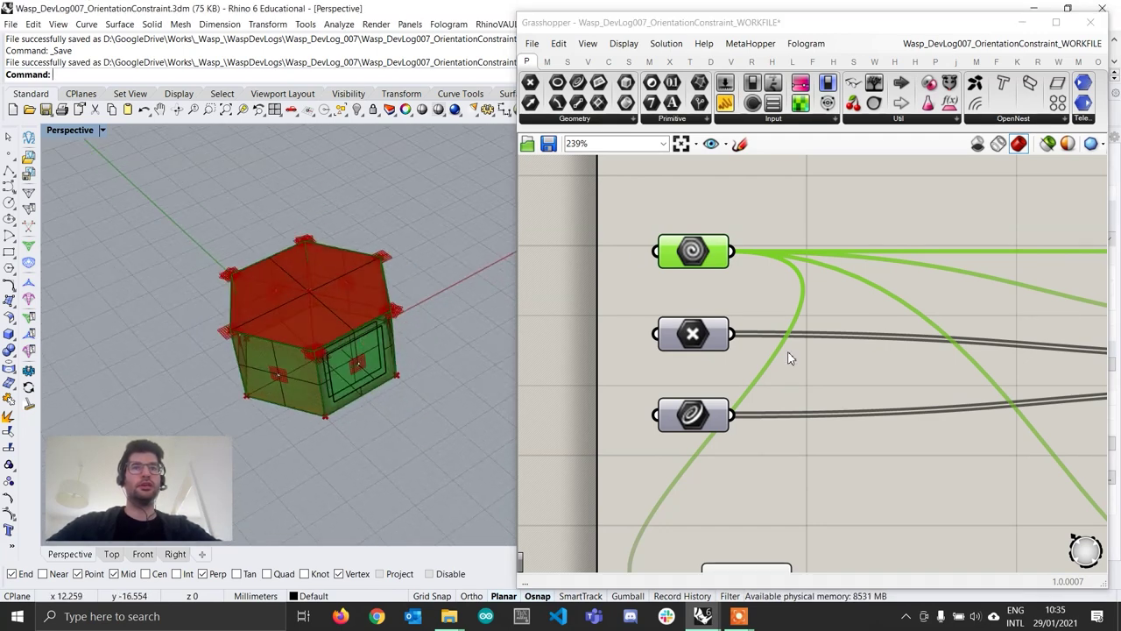
{"action": "left_click", "coordinate": [789, 354]}
Select the SIDE, BOTTOM and TOP connection components one after another and examine their connection planes on the module
{"action": "scroll", "coordinate": [767, 348], "scroll_direction": "down", "scroll_amount": 3}
{"action": "right_click_drag", "start_coordinate": [927, 351], "coordinate": [682, 300]}
{"action": "right_click_drag", "start_coordinate": [372, 295], "coordinate": [438, 341]}
{"action": "left_click", "coordinate": [881, 320]}
{"action": "right_click_drag", "start_coordinate": [874, 482], "coordinate": [876, 346]}
{"action": "left_click", "coordinate": [876, 346]}
{"action": "right_click_drag", "start_coordinate": [288, 352], "coordinate": [330, 303]}
{"action": "left_click", "coordinate": [870, 510]}
{"action": "right_click_drag", "start_coordinate": [315, 386], "coordinate": [379, 359]}
{"action": "scroll", "coordinate": [380, 252], "scroll_direction": "down", "scroll_amount": 8}
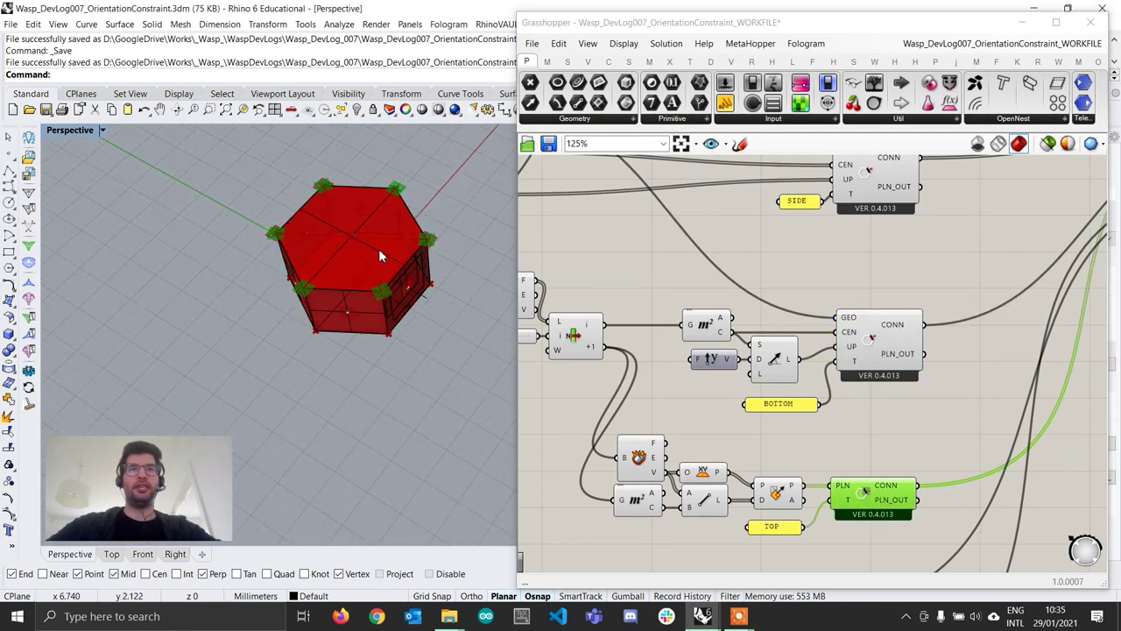
{"action": "right_click_drag", "start_coordinate": [371, 264], "coordinate": [388, 220]}
{"action": "scroll", "coordinate": [870, 391], "scroll_direction": "down", "scroll_amount": 6}
Examine the BLOCK and WIN attribute components and the corresponding block and window geometry on the module
{"action": "right_click_drag", "start_coordinate": [882, 408], "coordinate": [783, 367]}
{"action": "scroll", "coordinate": [972, 406], "scroll_direction": "down", "scroll_amount": 1}
{"action": "right_click_drag", "start_coordinate": [972, 406], "coordinate": [878, 394]}
{"action": "scroll", "coordinate": [723, 413], "scroll_direction": "up", "scroll_amount": 7}
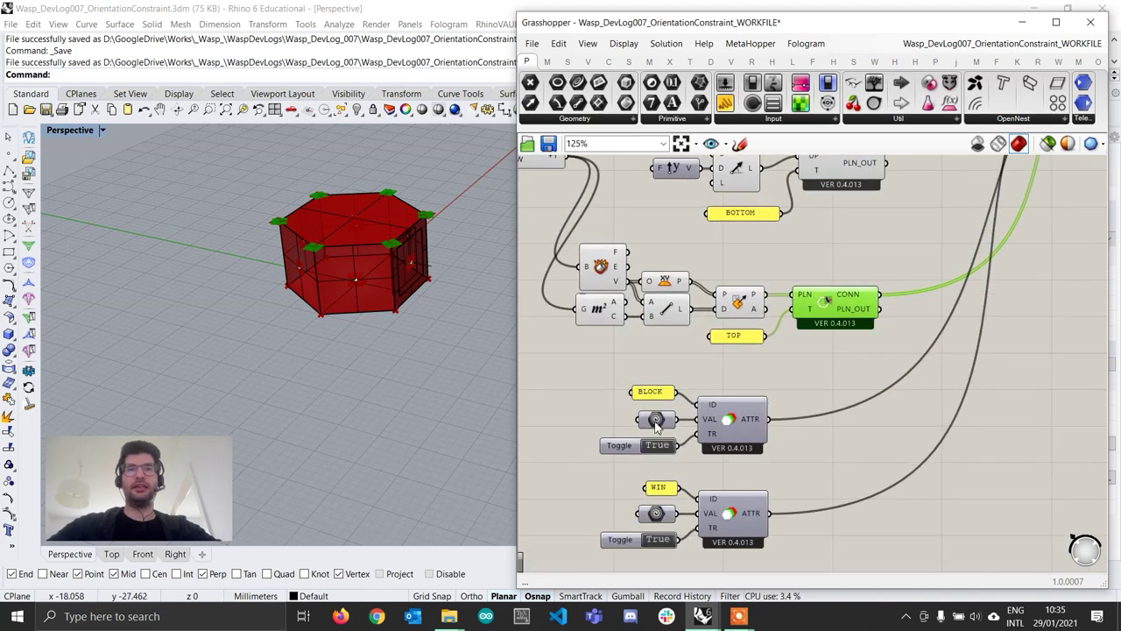
{"action": "right_click_drag", "start_coordinate": [363, 351], "coordinate": [458, 280]}
{"action": "scroll", "coordinate": [325, 315], "scroll_direction": "up", "scroll_amount": 5}
{"action": "right_click_drag", "start_coordinate": [384, 350], "coordinate": [384, 344]}
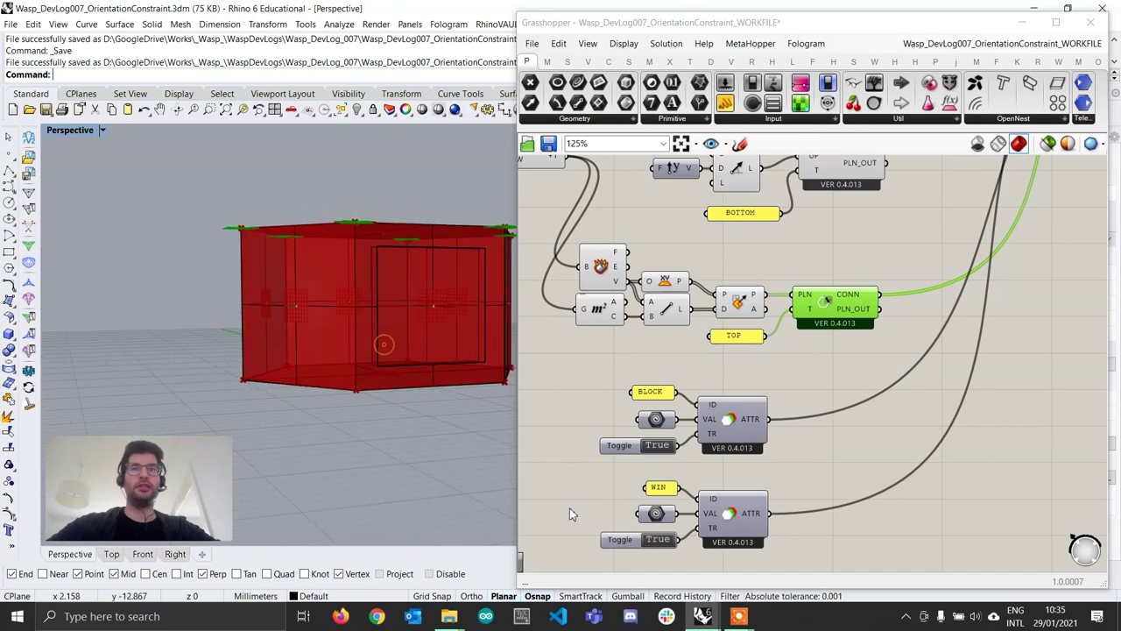
{"action": "scroll", "coordinate": [673, 506], "scroll_direction": "up", "scroll_amount": 3}
Turn on the preview of the aggregated BLOCK and WIN geometry and reset the aggregation to regenerate it
{"action": "scroll", "coordinate": [670, 449], "scroll_direction": "down", "scroll_amount": 8}
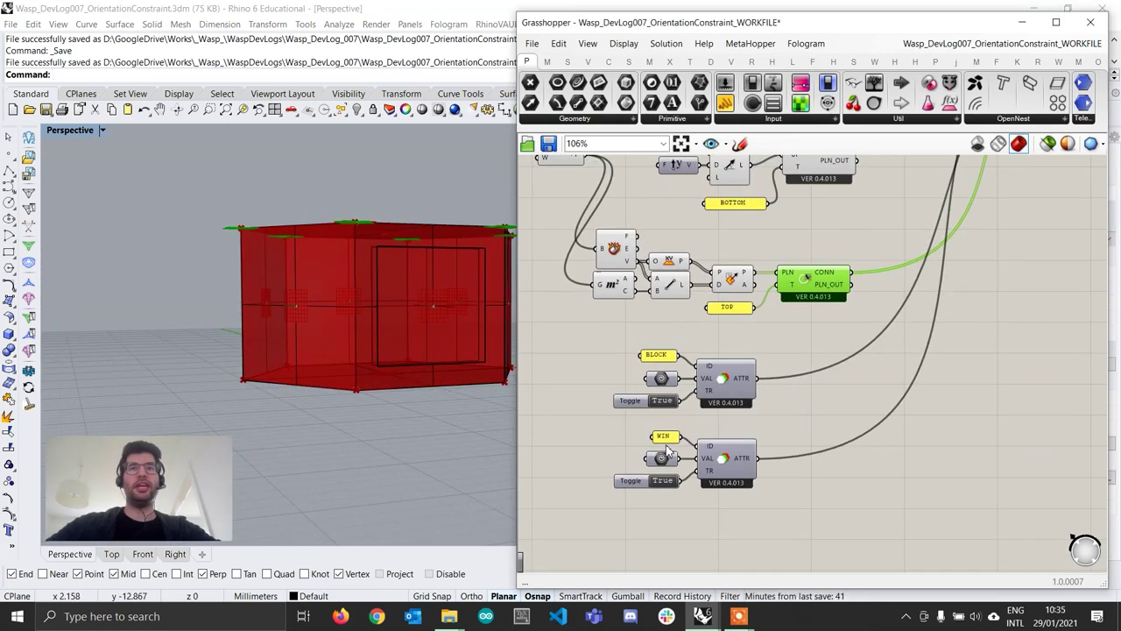
{"action": "scroll", "coordinate": [837, 377], "scroll_direction": "up", "scroll_amount": 4}
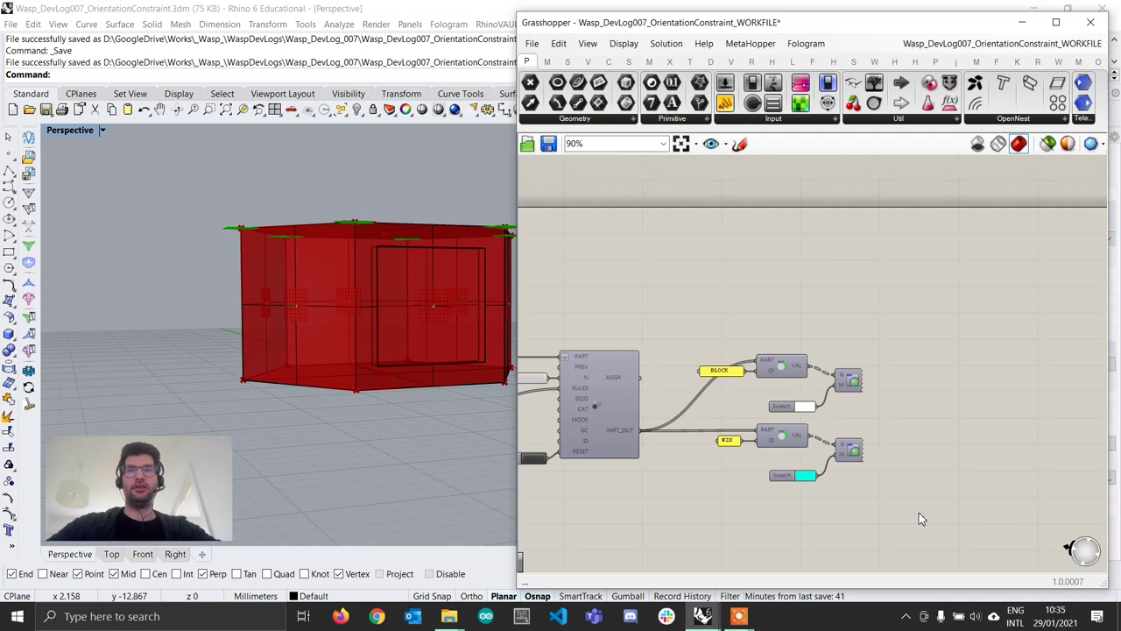
{"action": "left_click_drag", "start_coordinate": [919, 513], "coordinate": [851, 320]}
{"action": "right_click", "coordinate": [850, 322]}
{"action": "left_click", "coordinate": [912, 330]}
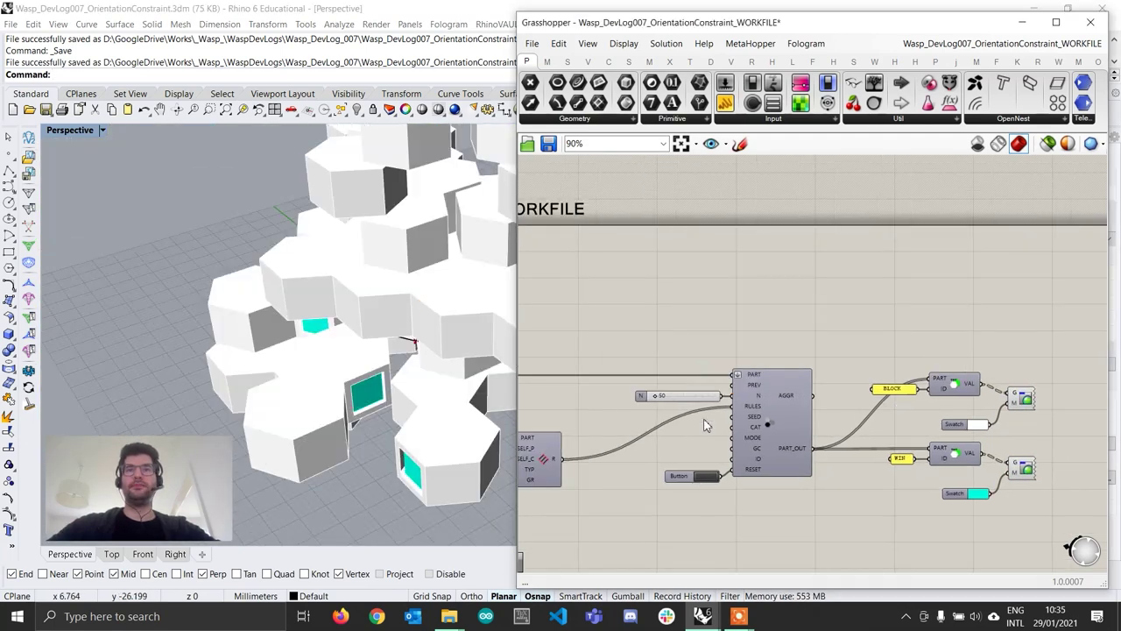
{"action": "scroll", "coordinate": [696, 460], "scroll_direction": "up", "scroll_amount": 3}
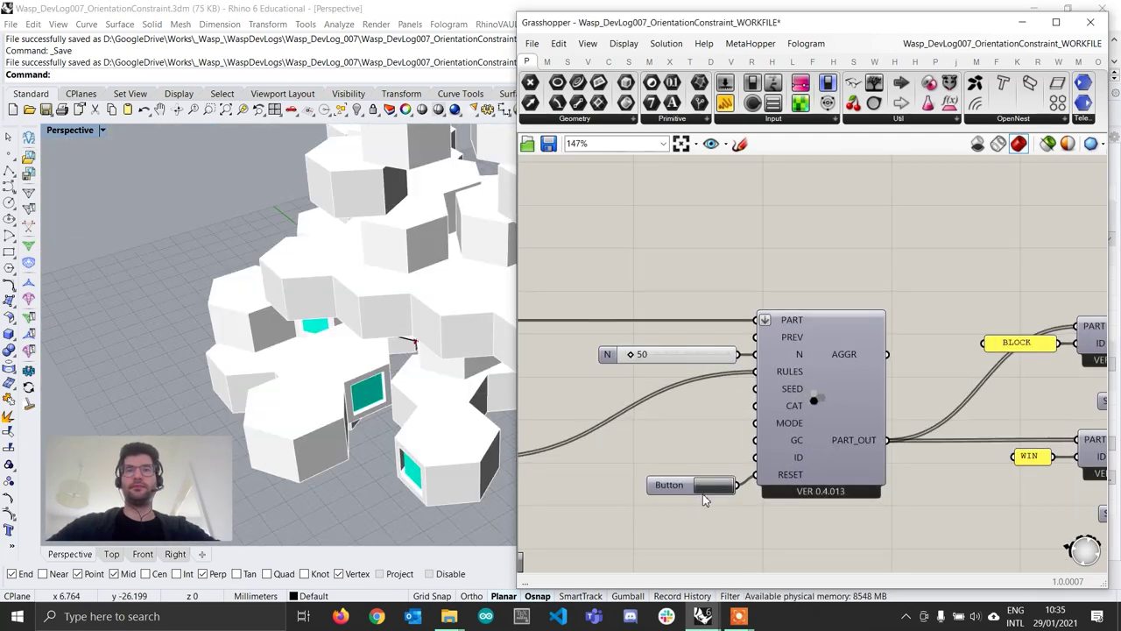
{"action": "left_click", "coordinate": [705, 489]}
Examine the regenerated aggregation from several sides, checking which directions the windows face
{"action": "scroll", "coordinate": [330, 393], "scroll_direction": "down", "scroll_amount": 4}
{"action": "right_click_drag", "start_coordinate": [292, 415], "coordinate": [313, 262]}
{"action": "scroll", "coordinate": [402, 444], "scroll_direction": "down", "scroll_amount": 5}
{"action": "scroll", "coordinate": [329, 342], "scroll_direction": "up", "scroll_amount": 3}
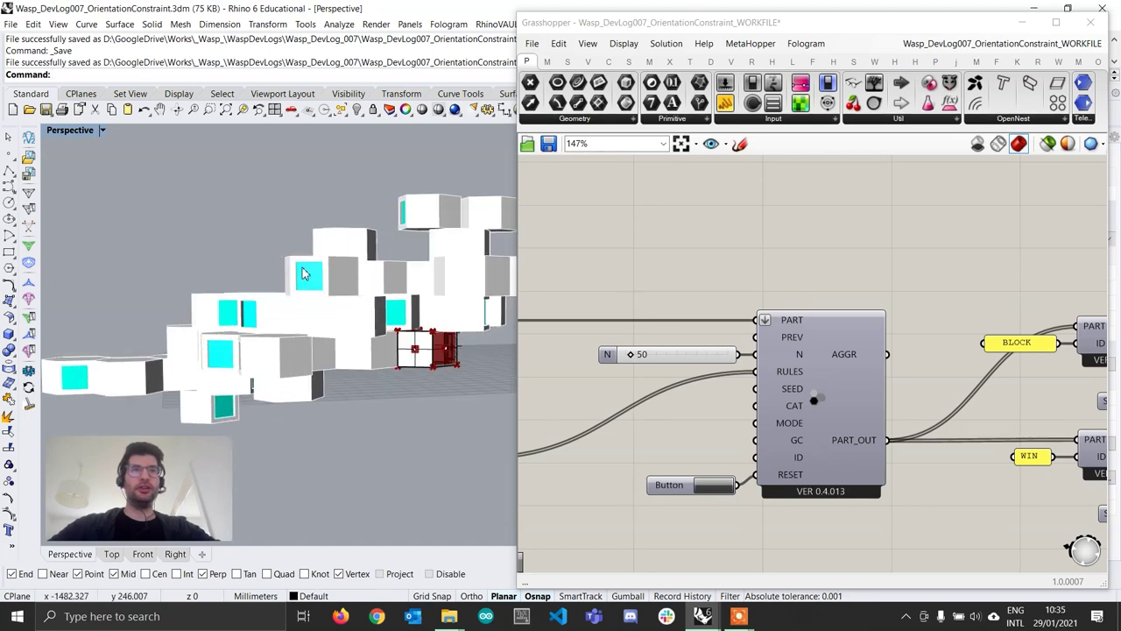
{"action": "right_click_drag", "start_coordinate": [315, 346], "coordinate": [304, 380]}
{"action": "scroll", "coordinate": [420, 349], "scroll_direction": "down", "scroll_amount": 5}
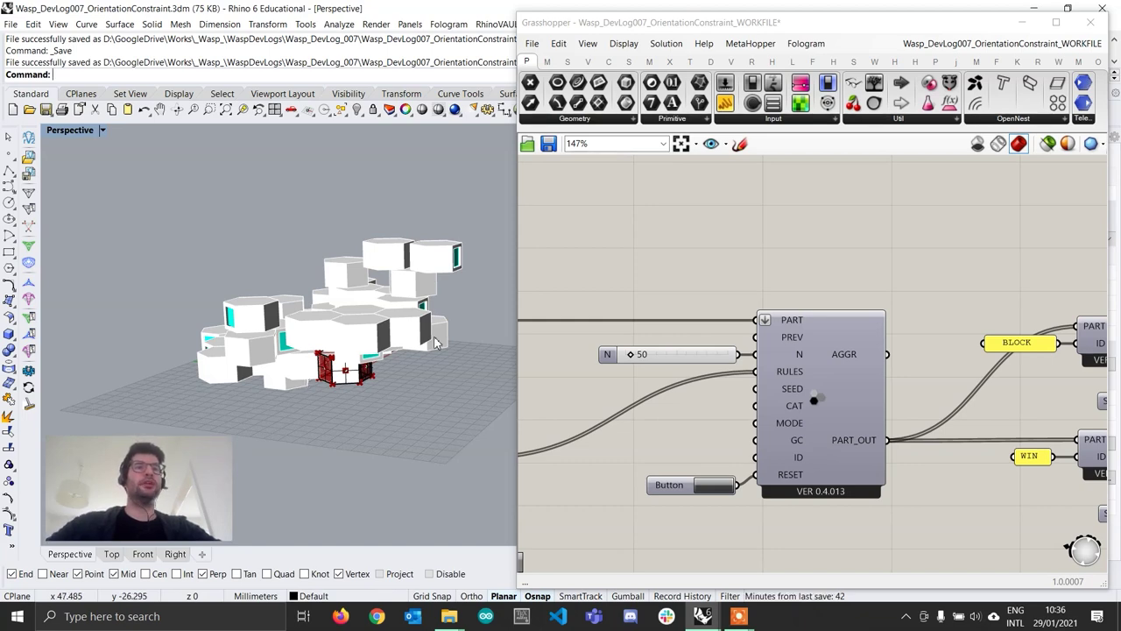
{"action": "right_click_drag", "start_coordinate": [437, 342], "coordinate": [323, 410]}
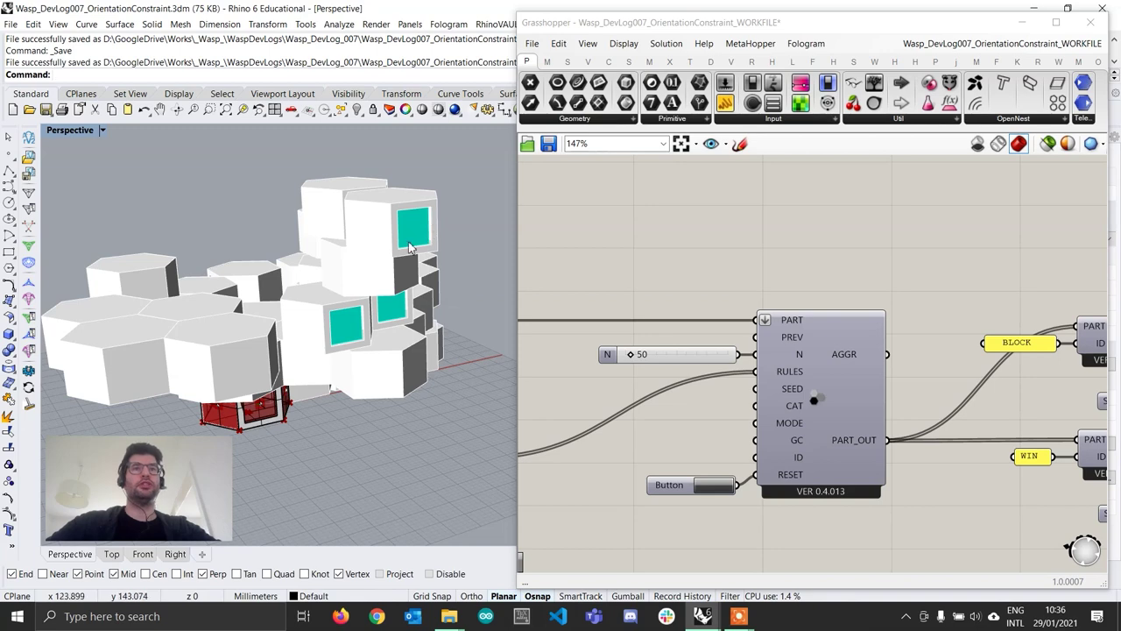
{"action": "right_click_drag", "start_coordinate": [414, 249], "coordinate": [424, 394]}
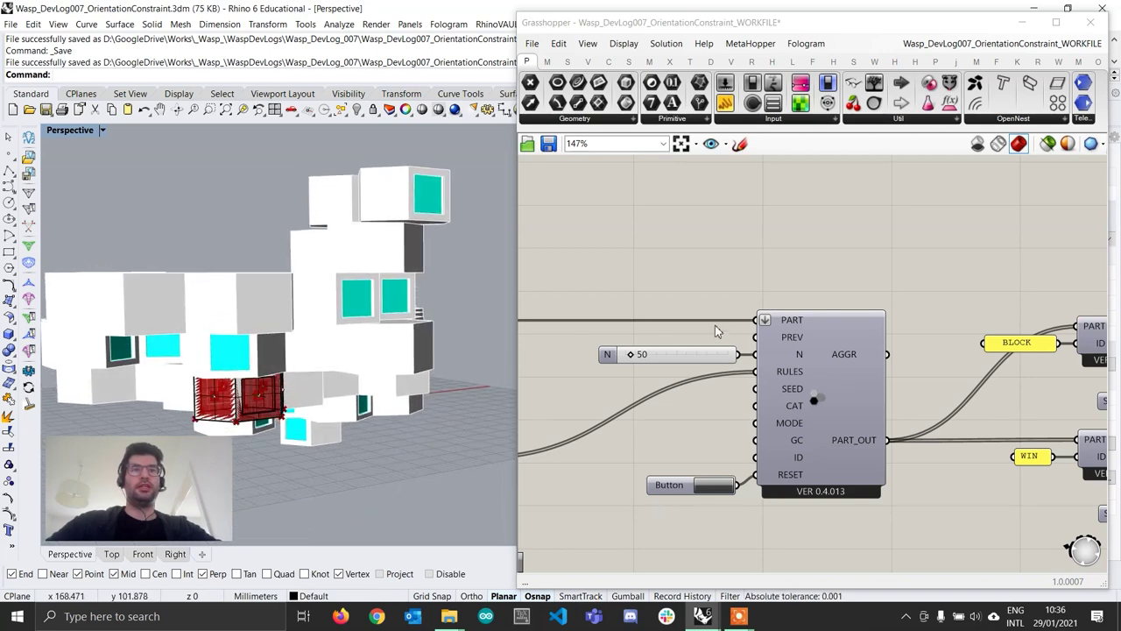
Hide the aggregated BLOCK and WIN geometry again so only the single hexagonal module is previewed
{"action": "scroll", "coordinate": [717, 325], "scroll_direction": "down", "scroll_amount": 5}
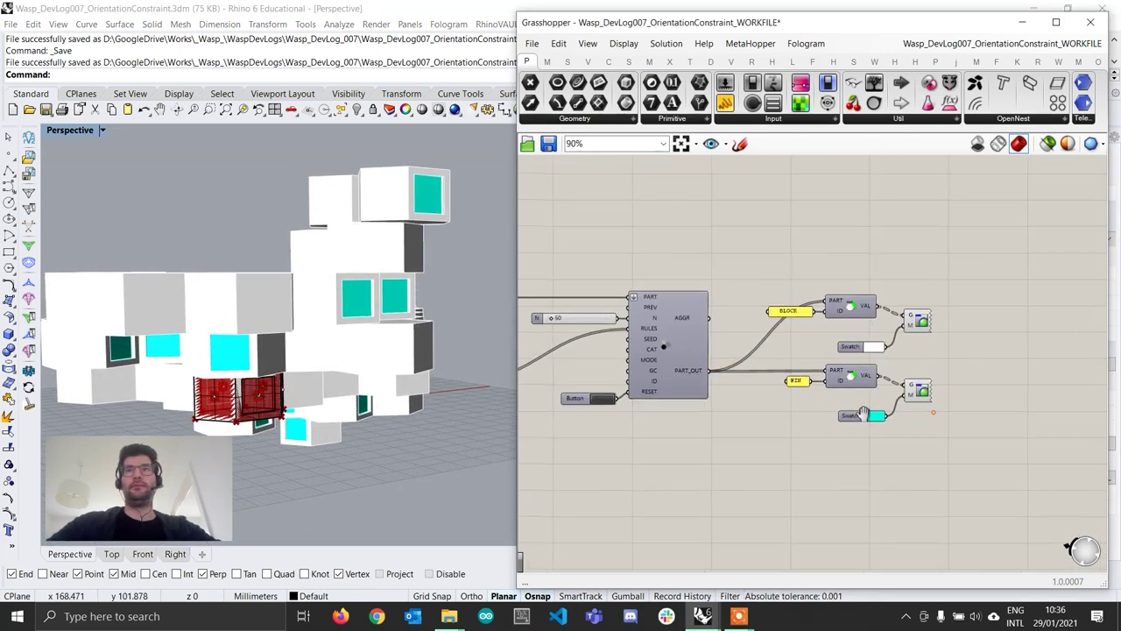
{"action": "left_click_drag", "start_coordinate": [999, 480], "coordinate": [838, 158]}
{"action": "right_click", "coordinate": [897, 247]}
{"action": "left_click", "coordinate": [942, 268]}
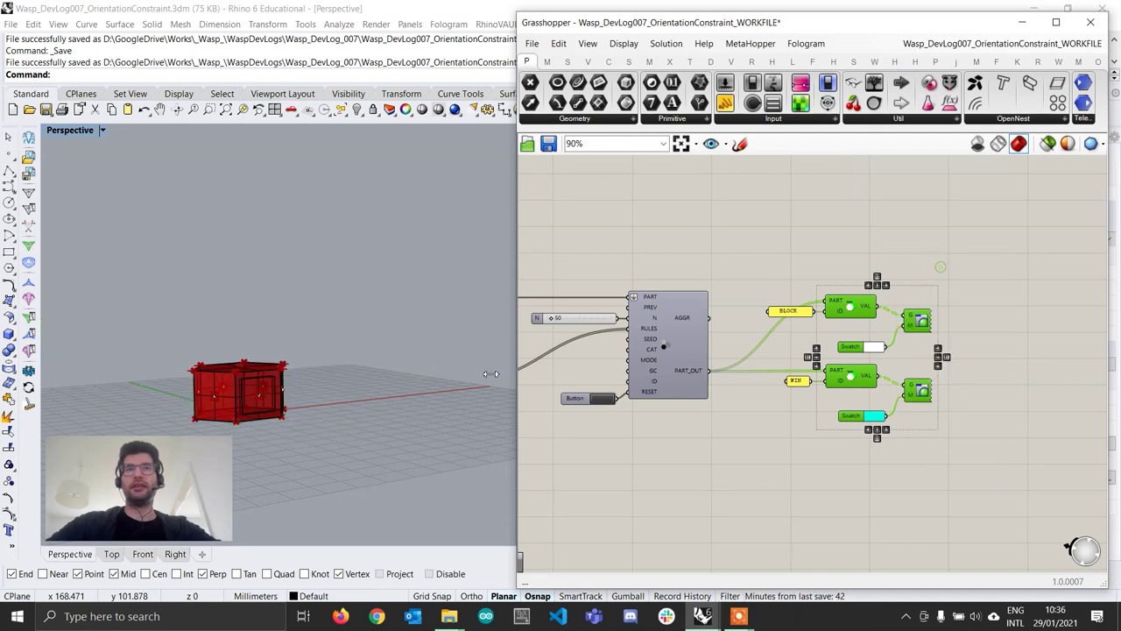
{"action": "right_click_drag", "start_coordinate": [398, 341], "coordinate": [452, 337]}
{"action": "scroll", "coordinate": [452, 338], "scroll_direction": "up", "scroll_amount": 5}
{"action": "scroll", "coordinate": [452, 344], "scroll_direction": "up", "scroll_amount": 2}
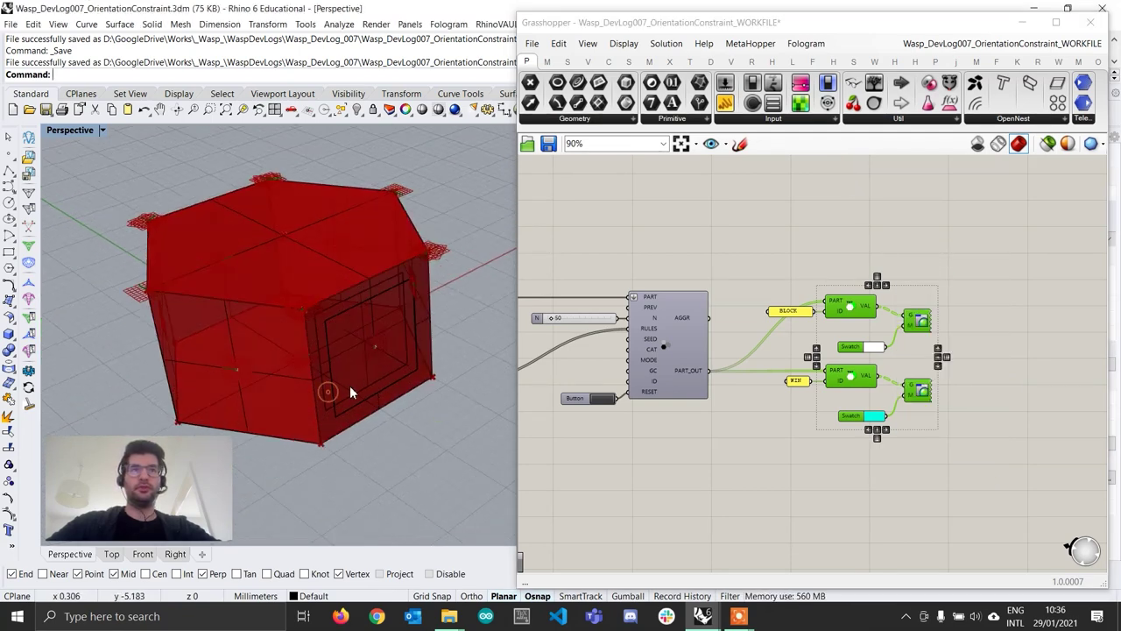
{"action": "left_click", "coordinate": [349, 386]}
{"action": "left_click", "coordinate": [450, 490]}
Add a Wasp Orientation Constraint component below the WIN attribute component
{"action": "scroll", "coordinate": [730, 406], "scroll_direction": "down", "scroll_amount": 3}
{"action": "right_click_drag", "start_coordinate": [730, 411], "coordinate": [934, 393]}
{"action": "scroll", "coordinate": [933, 393], "scroll_direction": "down", "scroll_amount": 2}
{"action": "left_click", "coordinate": [751, 481]}
{"action": "scroll", "coordinate": [598, 531], "scroll_direction": "up", "scroll_amount": 2}
{"action": "right_click_drag", "start_coordinate": [598, 531], "coordinate": [714, 466]}
{"action": "scroll", "coordinate": [713, 468], "scroll_direction": "up", "scroll_amount": 1}
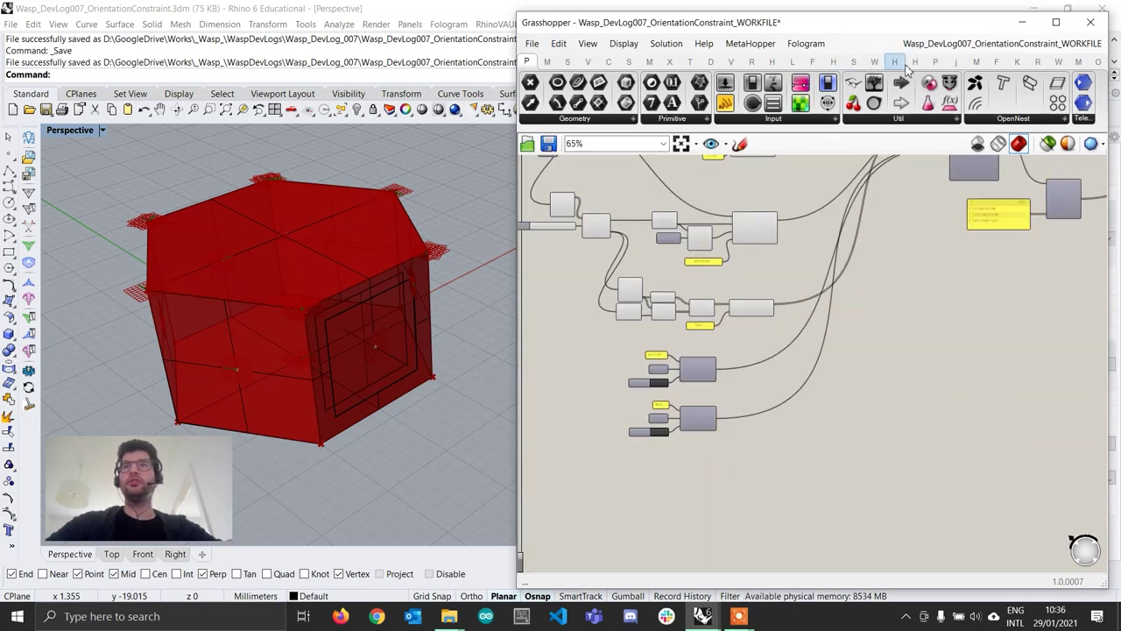
{"action": "left_click", "coordinate": [874, 63]}
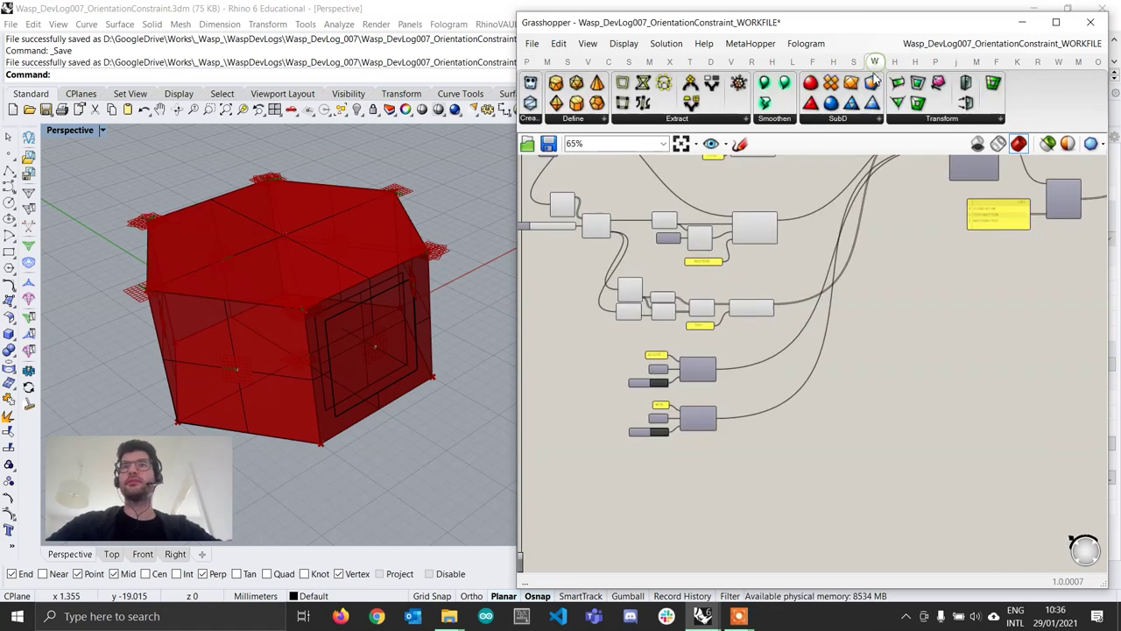
{"action": "left_click", "coordinate": [1058, 62]}
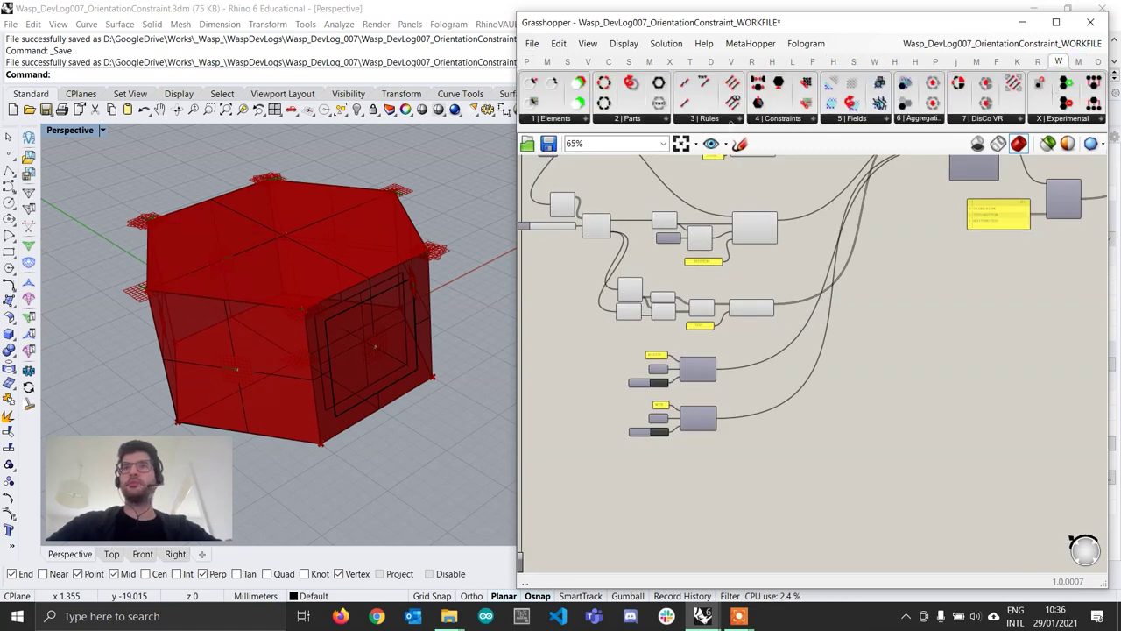
{"action": "left_click", "coordinate": [806, 121]}
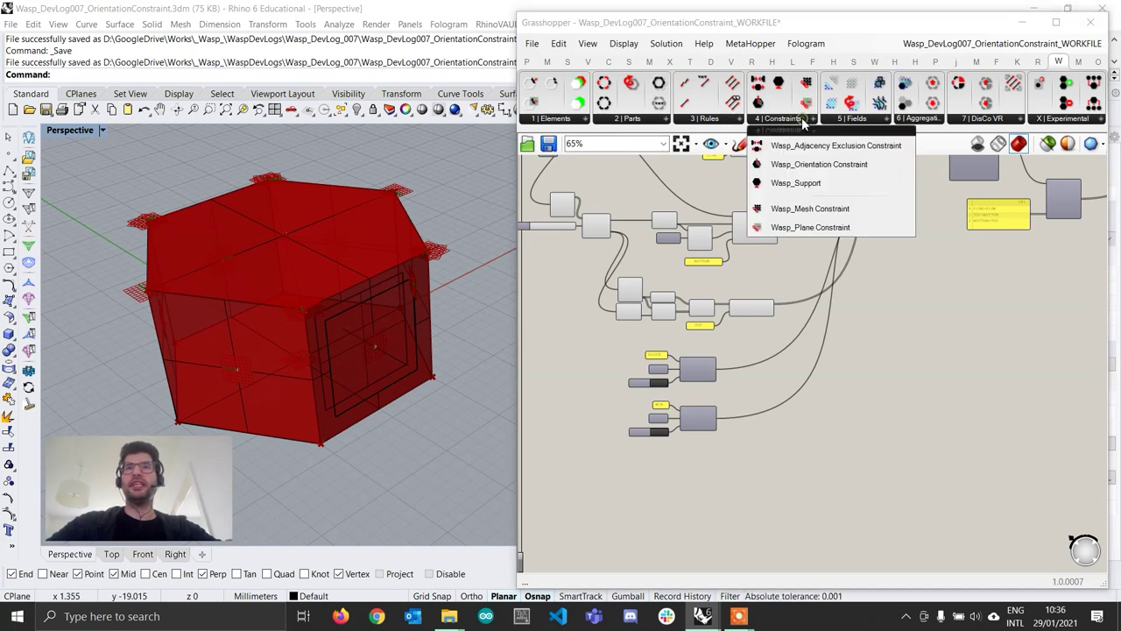
{"action": "left_click", "coordinate": [820, 169]}
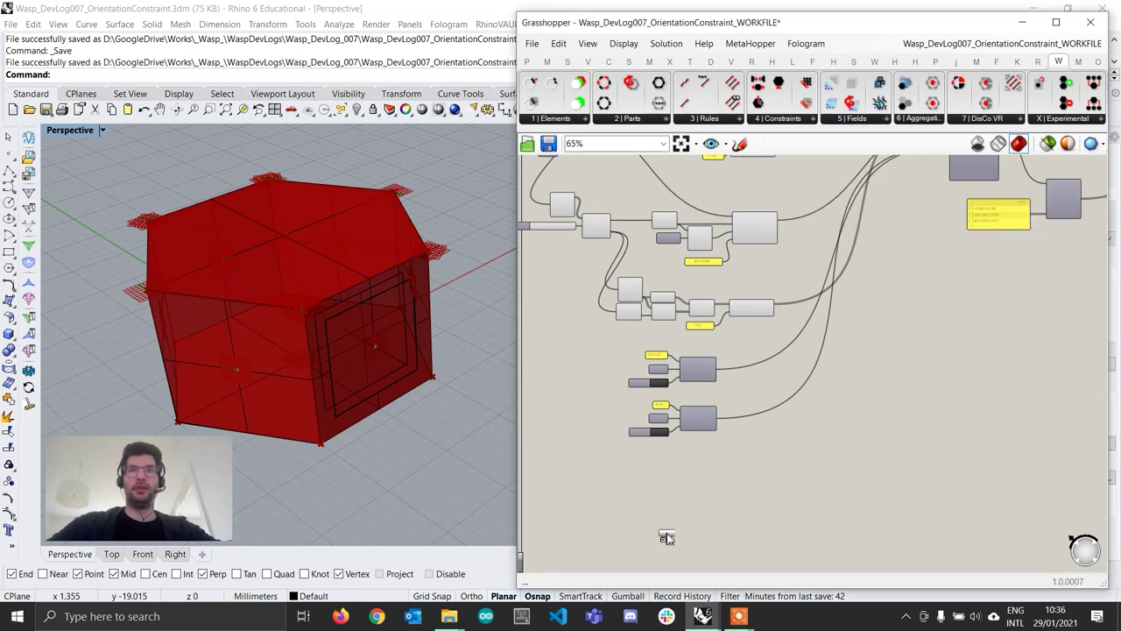
{"action": "left_click", "coordinate": [692, 489]}
{"action": "scroll", "coordinate": [692, 494], "scroll_direction": "up", "scroll_amount": 5}
{"action": "scroll", "coordinate": [693, 495], "scroll_direction": "down", "scroll_amount": 2}
{"action": "right_click_drag", "start_coordinate": [689, 490], "coordinate": [738, 426]}
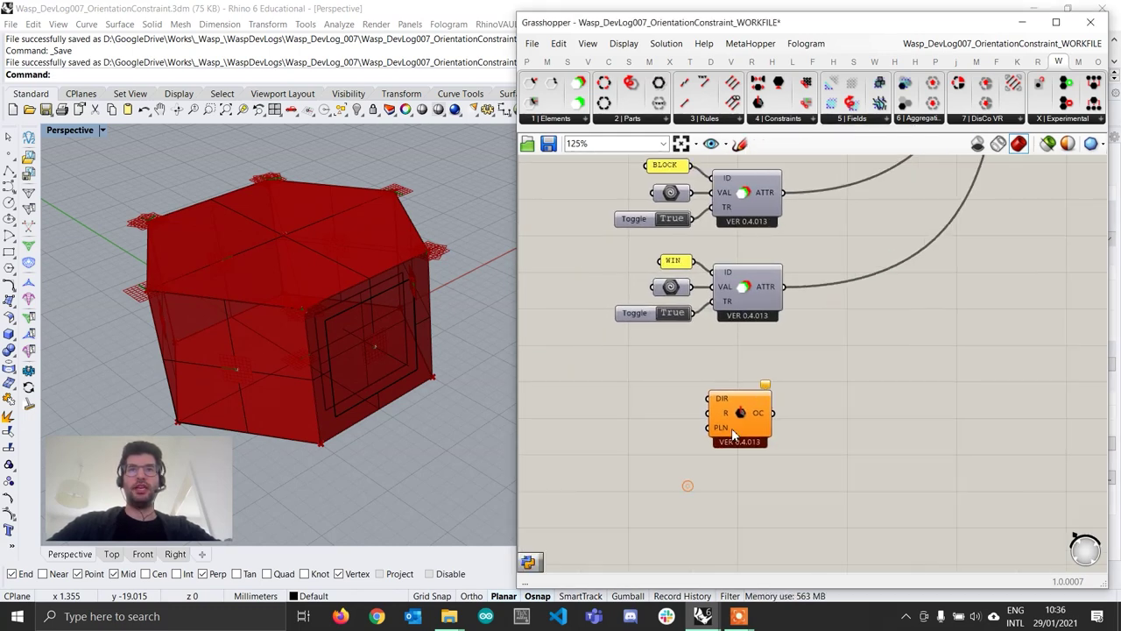
{"action": "scroll", "coordinate": [741, 429], "scroll_direction": "up", "scroll_amount": 2}
{"action": "left_click_drag", "start_coordinate": [734, 437], "coordinate": [738, 460]}
Read the descriptions of the orientation constraint's DIR and R inputs and examine the module's window face
{"action": "mouse_move", "coordinate": [408, 438]}
{"action": "right_mouse_down"}
{"action": "mouse_move", "coordinate": [401, 388]}
{"action": "mouse_move", "coordinate": [408, 416]}
{"action": "right_mouse_up"}
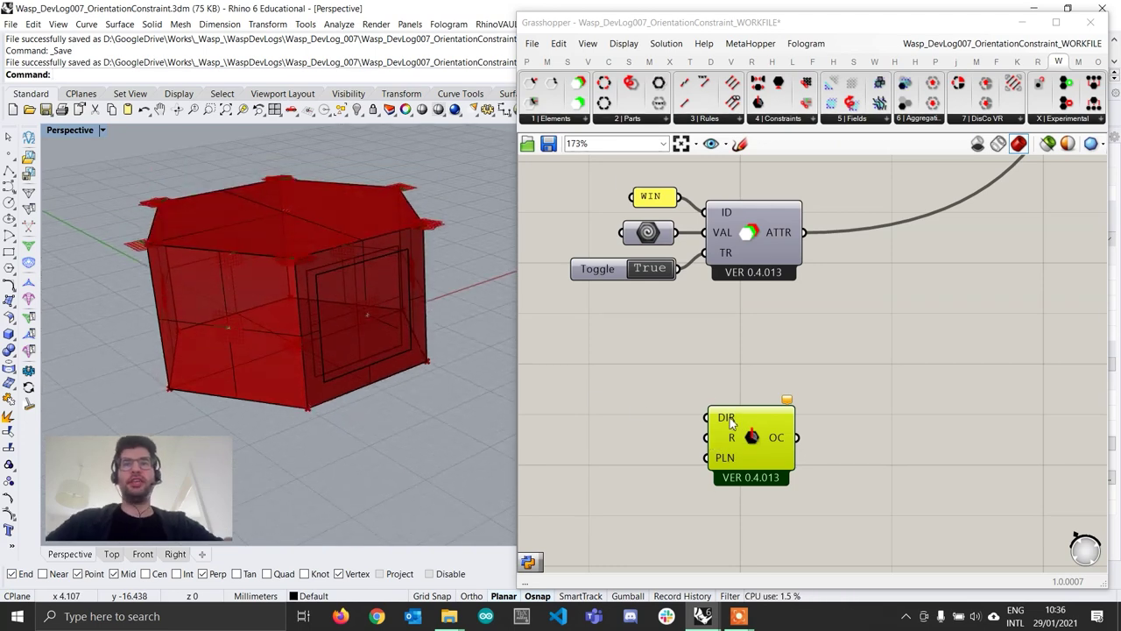
{"action": "mouse_move", "coordinate": [729, 418]}
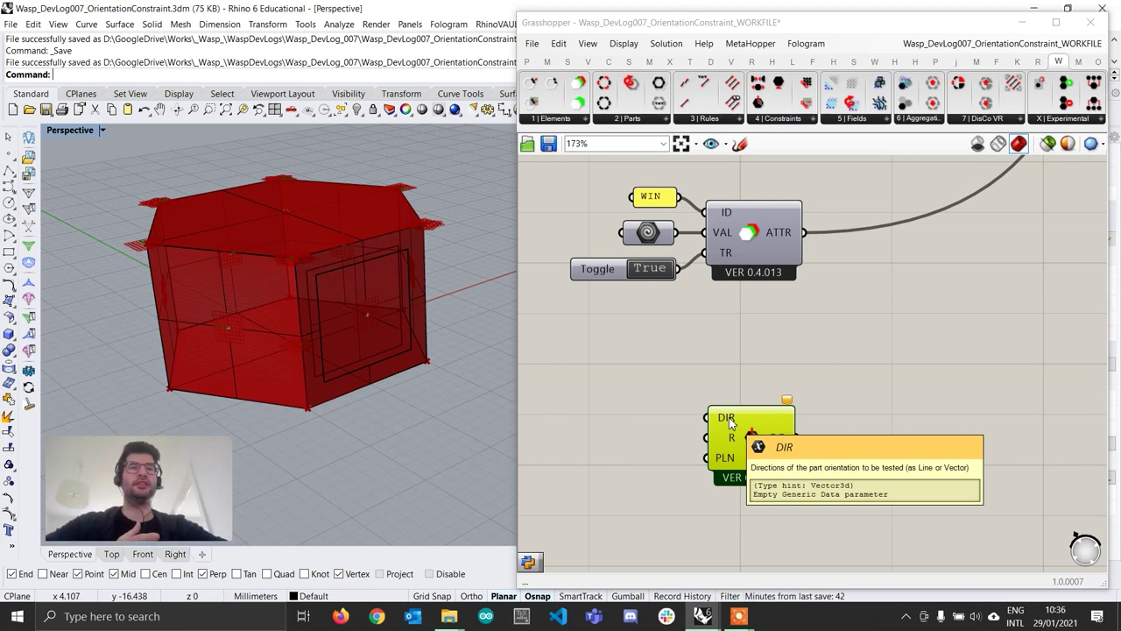
{"action": "mouse_move", "coordinate": [731, 440]}
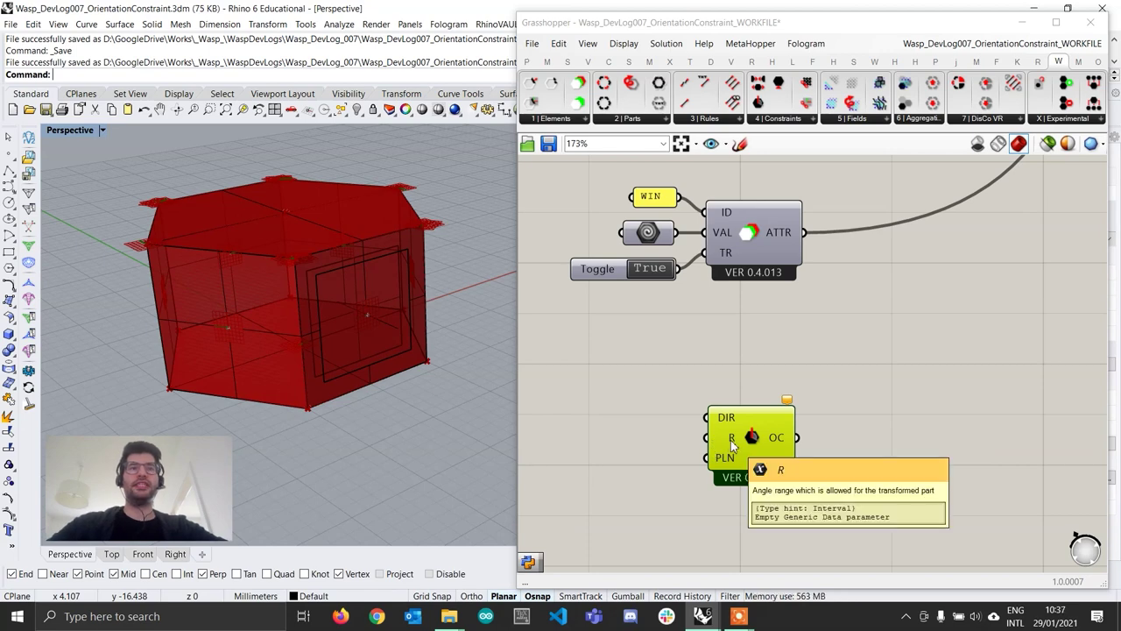
{"action": "right_click_drag", "start_coordinate": [430, 398], "coordinate": [353, 393]}
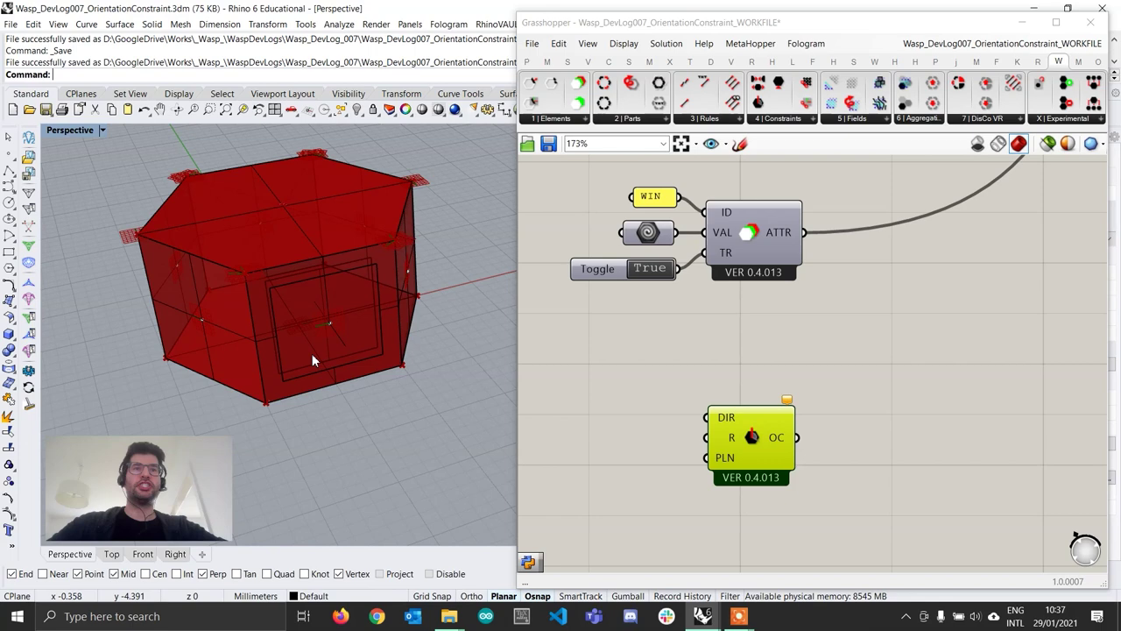
{"action": "left_click", "coordinate": [287, 232]}
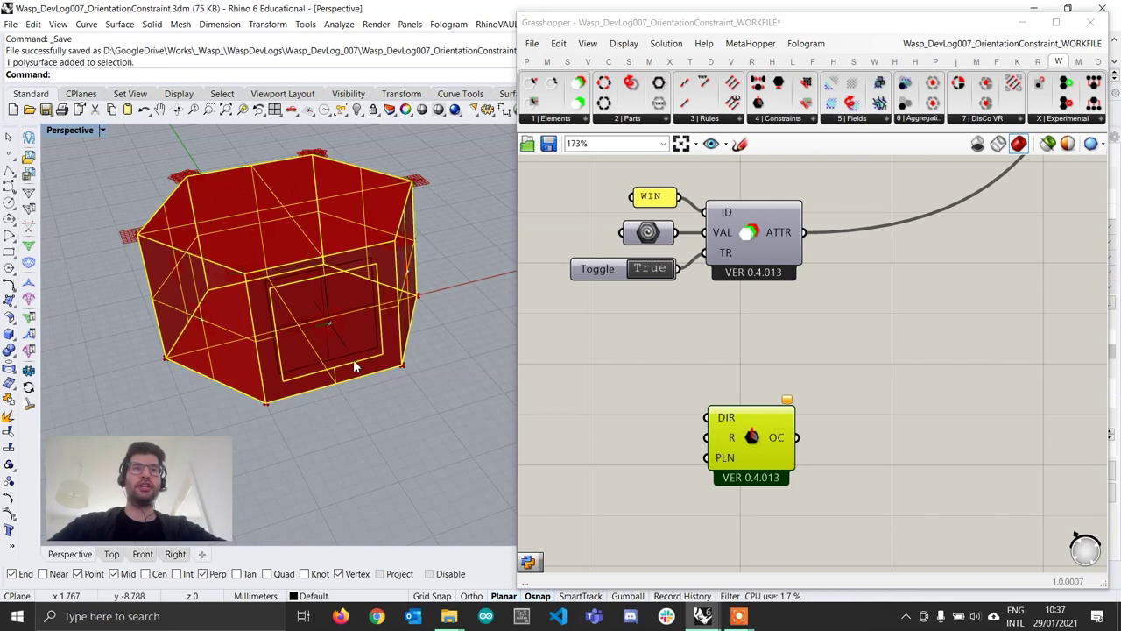
{"action": "right_click_drag", "start_coordinate": [353, 359], "coordinate": [327, 303]}
{"action": "scroll", "coordinate": [355, 342], "scroll_direction": "up", "scroll_amount": 3}
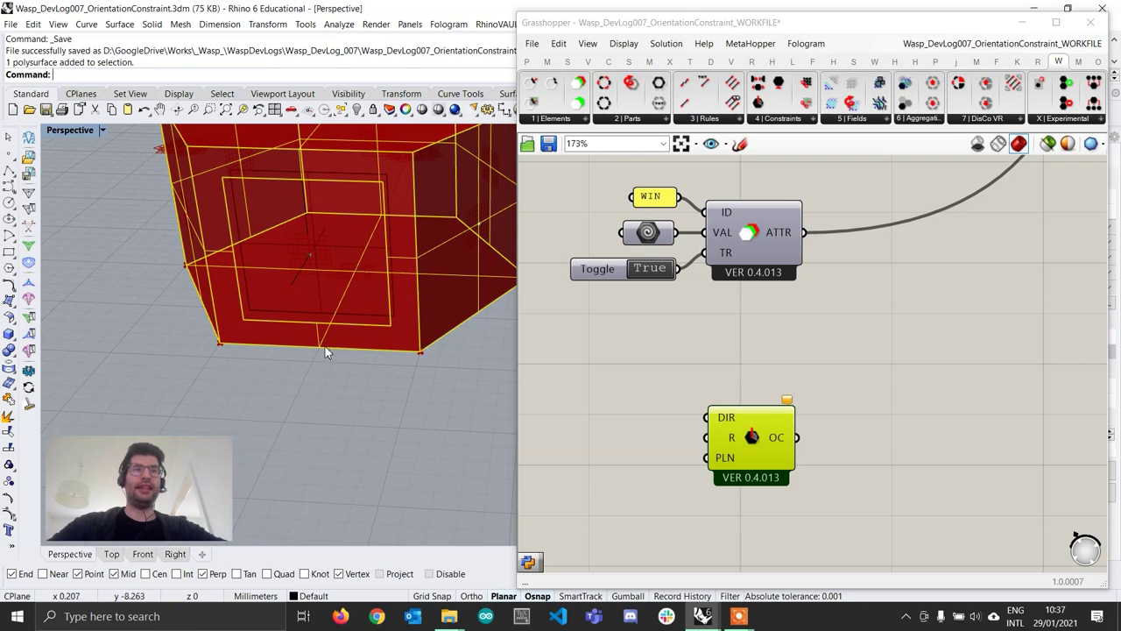
{"action": "right_click_drag", "start_coordinate": [325, 347], "coordinate": [408, 349]}
{"action": "left_click", "coordinate": [372, 433]}
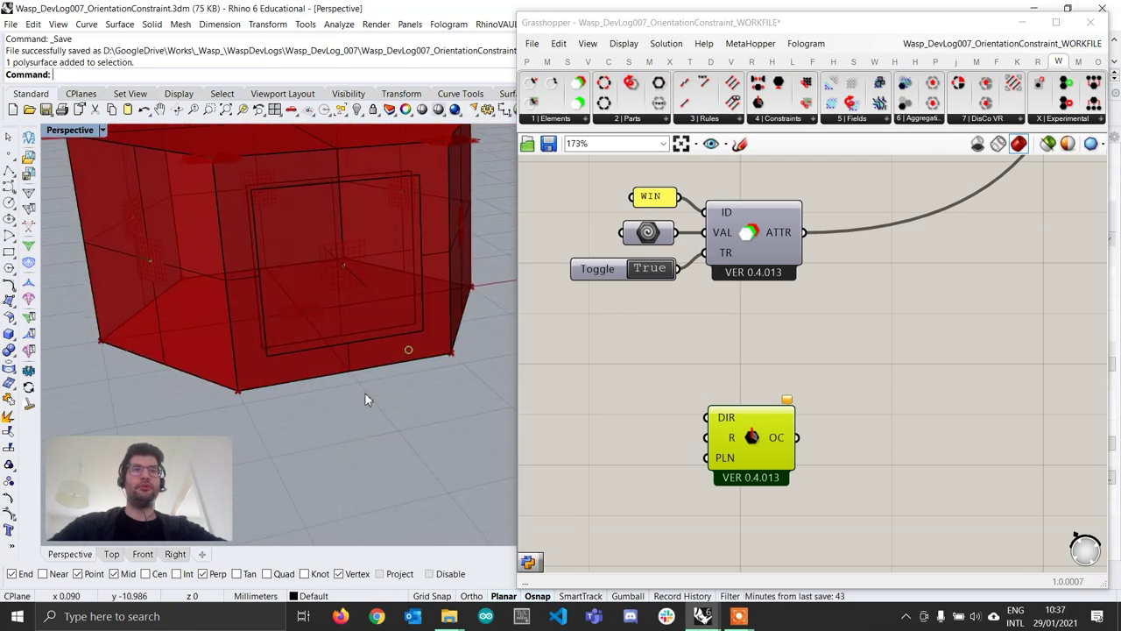
{"action": "scroll", "coordinate": [365, 394], "scroll_direction": "down", "scroll_amount": 5}
{"action": "right_click_drag", "start_coordinate": [368, 398], "coordinate": [376, 425]}
{"action": "scroll", "coordinate": [372, 415], "scroll_direction": "up", "scroll_amount": 4}
{"action": "left_click", "coordinate": [362, 378]}
{"action": "left_click", "coordinate": [398, 366]}
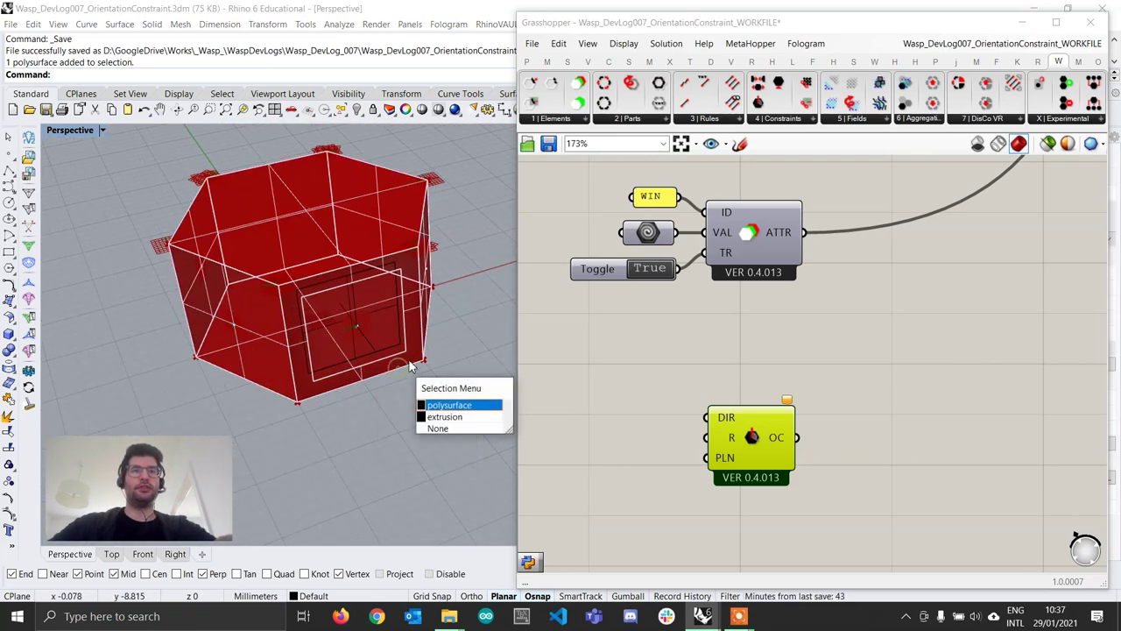
{"action": "scroll", "coordinate": [399, 368], "scroll_direction": "up", "scroll_amount": 3}
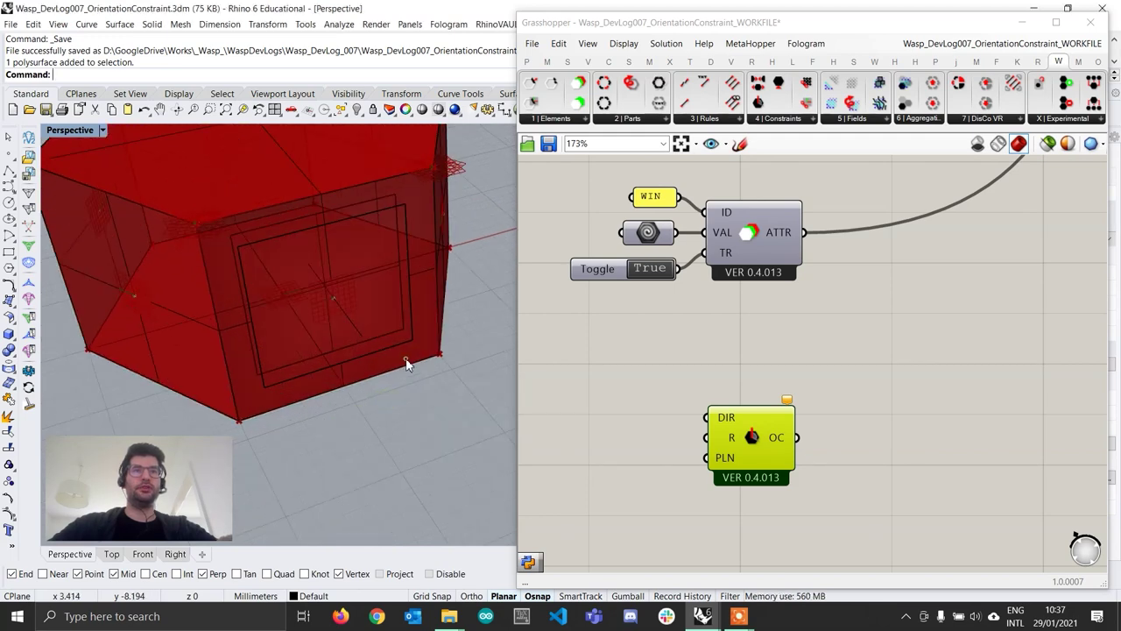
Select the module polysurface together with its direction line and turn on the Gumball
{"action": "left_click", "coordinate": [441, 322]}
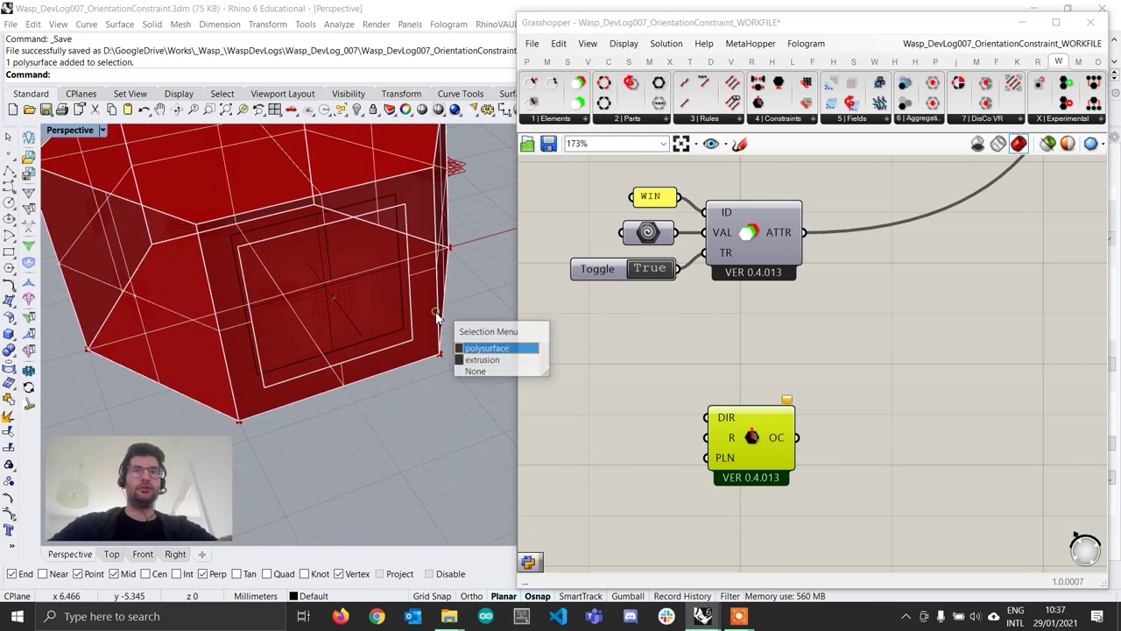
{"action": "left_click", "coordinate": [491, 349]}
{"action": "left_click", "coordinate": [313, 337], "text": "shift"}
{"action": "scroll", "coordinate": [365, 364], "scroll_direction": "down", "scroll_amount": 5}
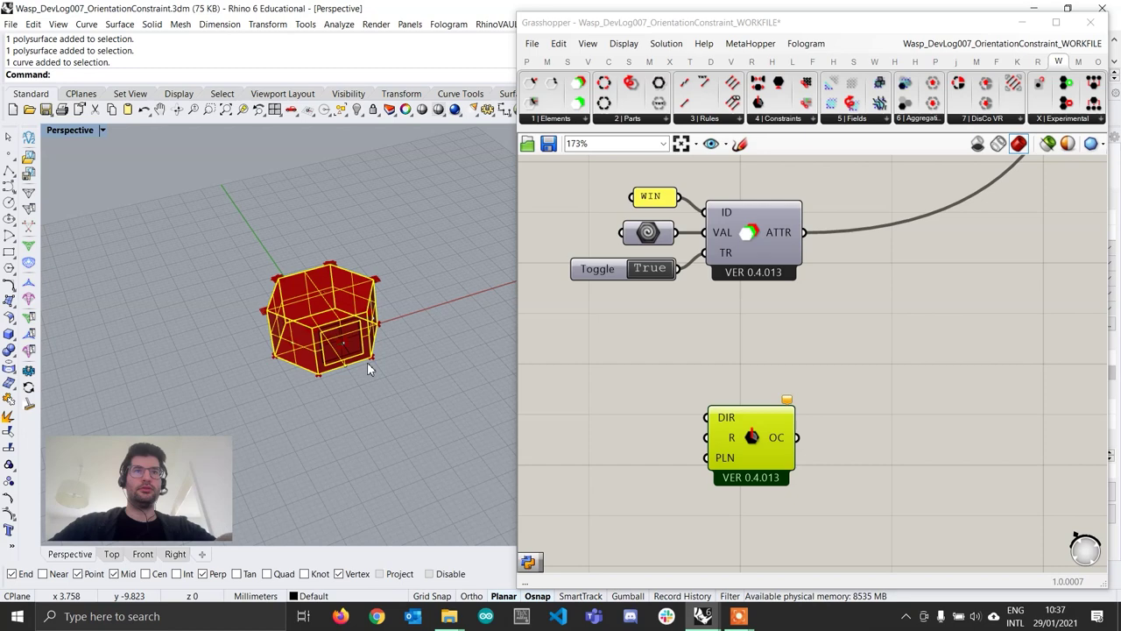
{"action": "scroll", "coordinate": [363, 366], "scroll_direction": "up", "scroll_amount": 4}
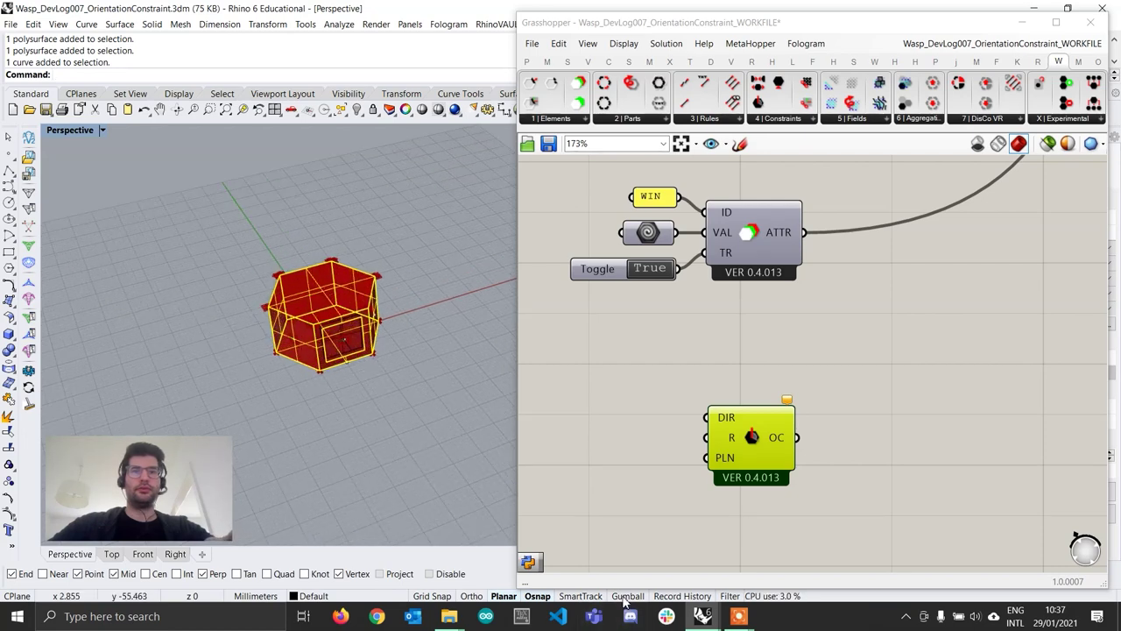
{"action": "left_click", "coordinate": [627, 595]}
{"action": "left_click_drag", "start_coordinate": [319, 305], "coordinate": [429, 473]}
{"action": "left_click", "coordinate": [426, 376]}
{"action": "left_click", "coordinate": [457, 422]}
{"action": "key", "text": "ctrl+z"}
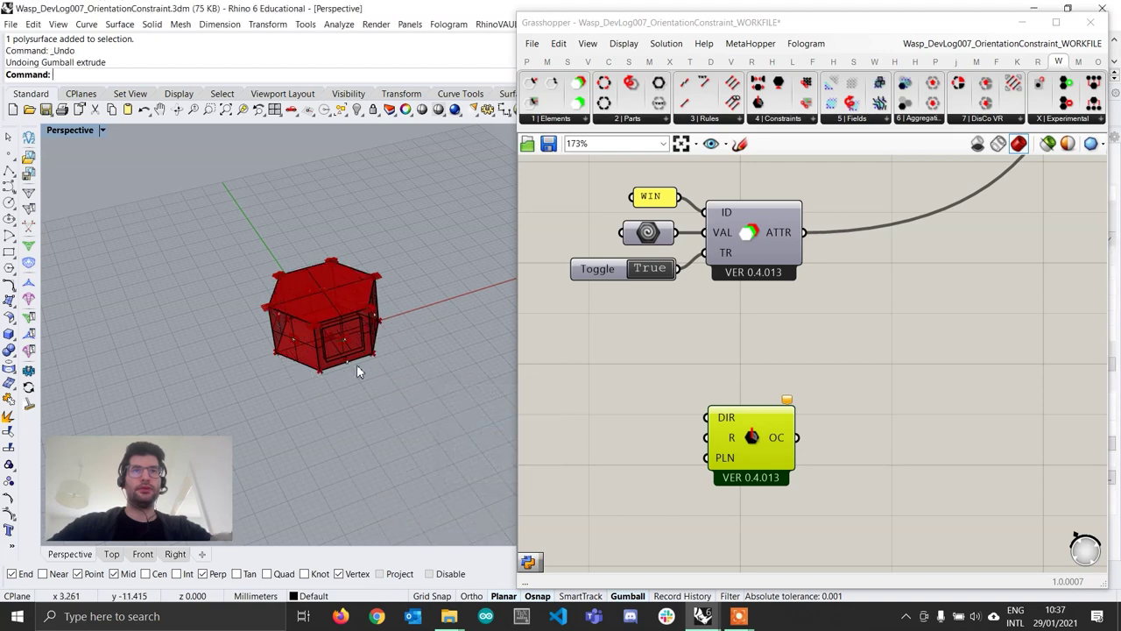
{"action": "scroll", "coordinate": [315, 309], "scroll_direction": "up", "scroll_amount": 5}
{"action": "left_click", "coordinate": [396, 399]}
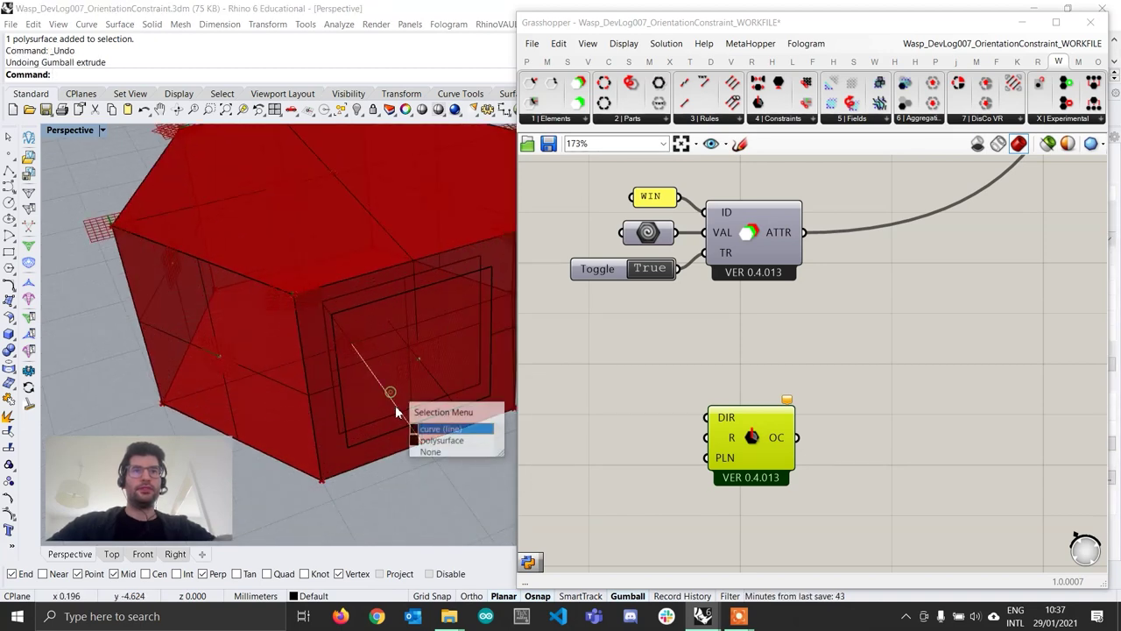
{"action": "left_click", "coordinate": [405, 496]}
Duplicate the module polysurface and its direction line with the Gumball into an empty area away from the original
{"action": "scroll", "coordinate": [412, 473], "scroll_direction": "down", "scroll_amount": 4}
{"action": "right_click_drag", "start_coordinate": [416, 463], "coordinate": [336, 374]}
{"action": "left_click", "coordinate": [332, 258]}
{"action": "scroll", "coordinate": [371, 389], "scroll_direction": "up", "scroll_amount": 4}
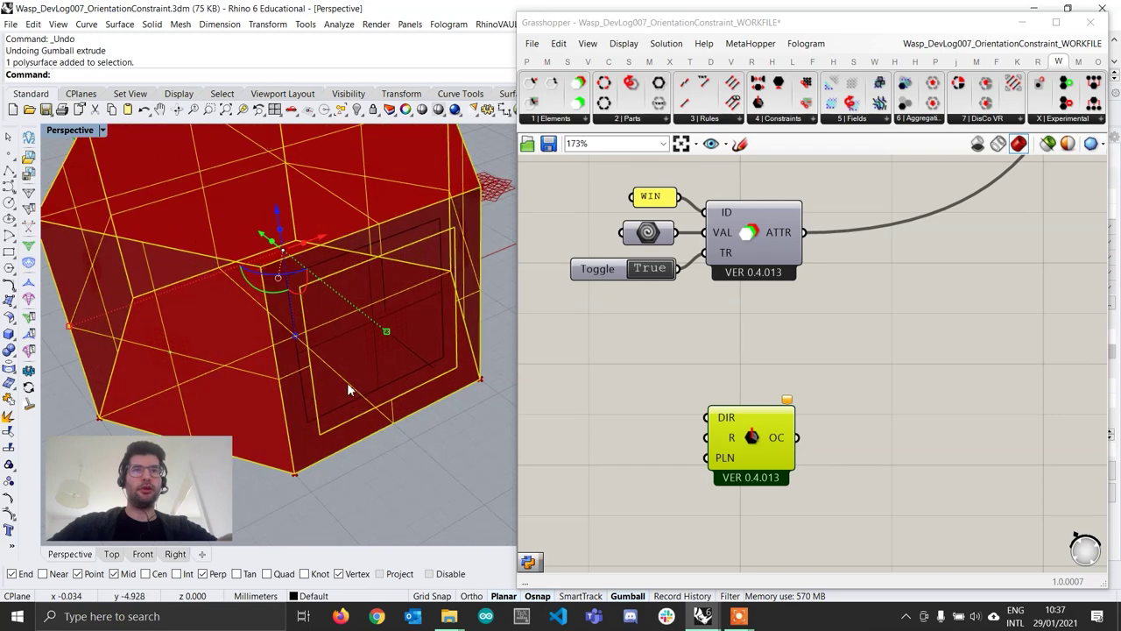
{"action": "left_click", "coordinate": [347, 382]}
{"action": "scroll", "coordinate": [320, 357], "scroll_direction": "down", "scroll_amount": 10}
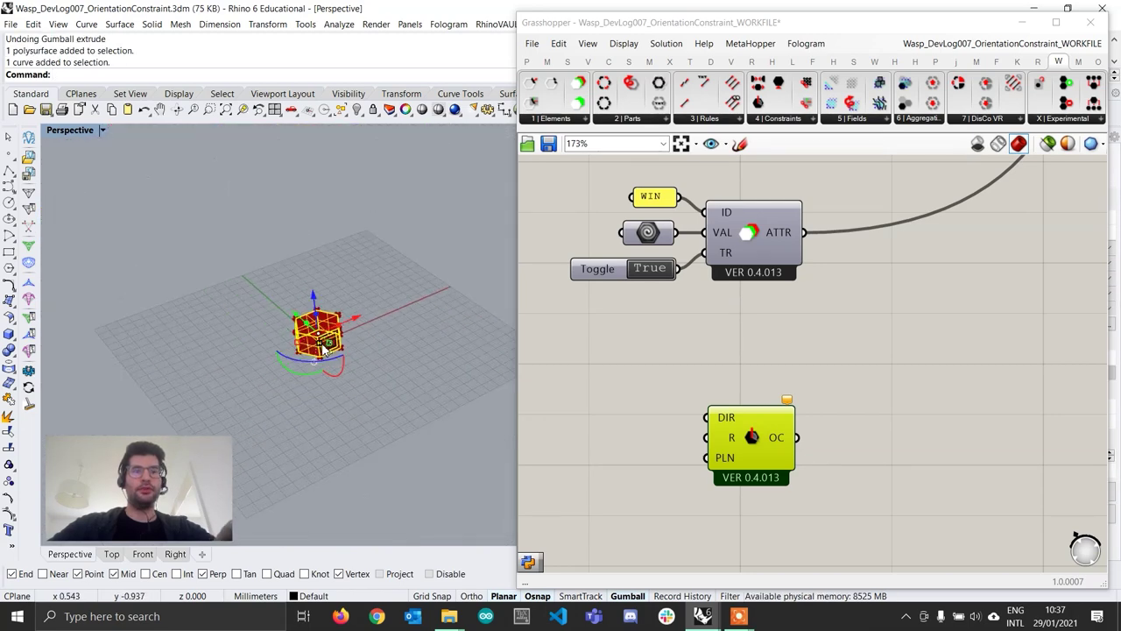
{"action": "left_click_drag", "start_coordinate": [299, 318], "coordinate": [413, 416]}
{"action": "scroll", "coordinate": [410, 423], "scroll_direction": "up", "scroll_amount": 5}
{"action": "scroll", "coordinate": [414, 416], "scroll_direction": "up", "scroll_amount": 6}
Examine the direction line on the copied module's window side
{"action": "left_click", "coordinate": [386, 407]}
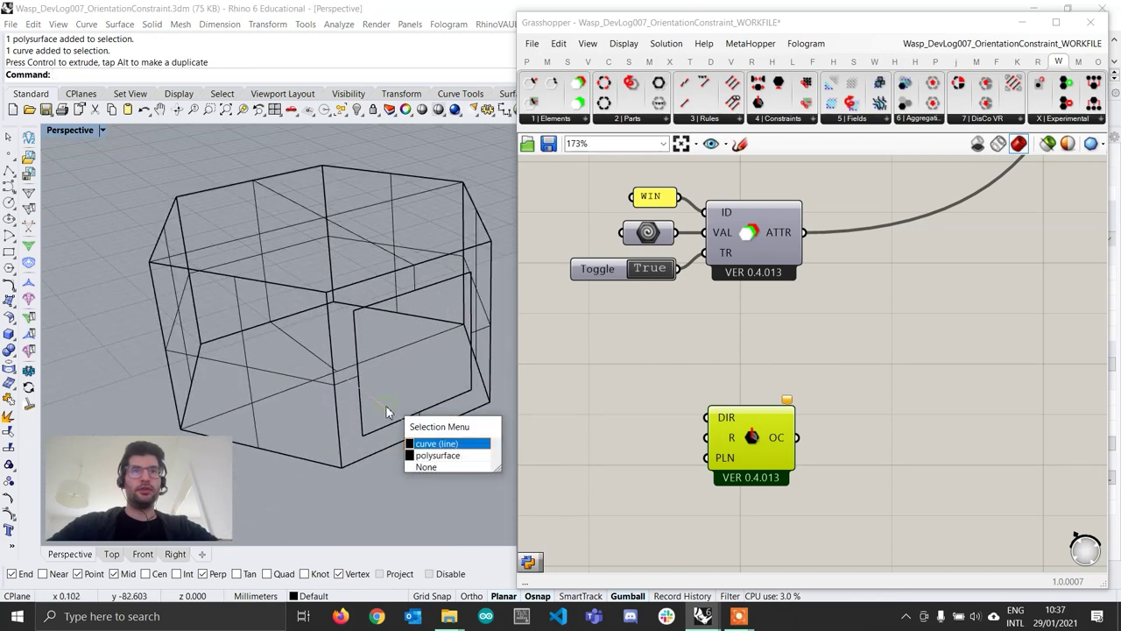
{"action": "left_click", "coordinate": [429, 444]}
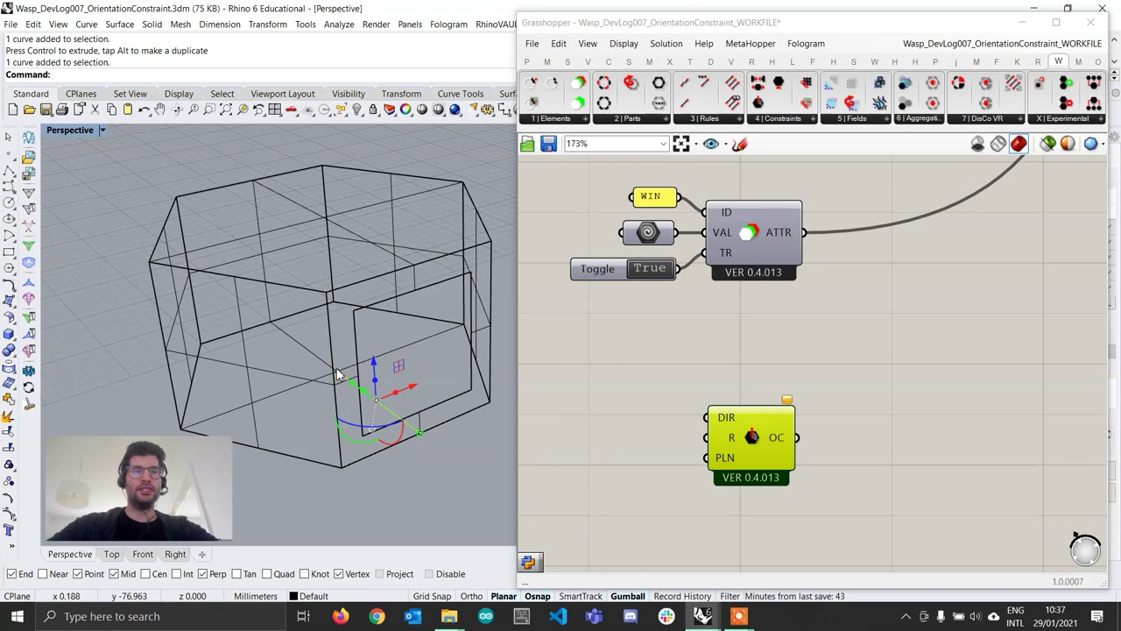
{"action": "left_click", "coordinate": [435, 467]}
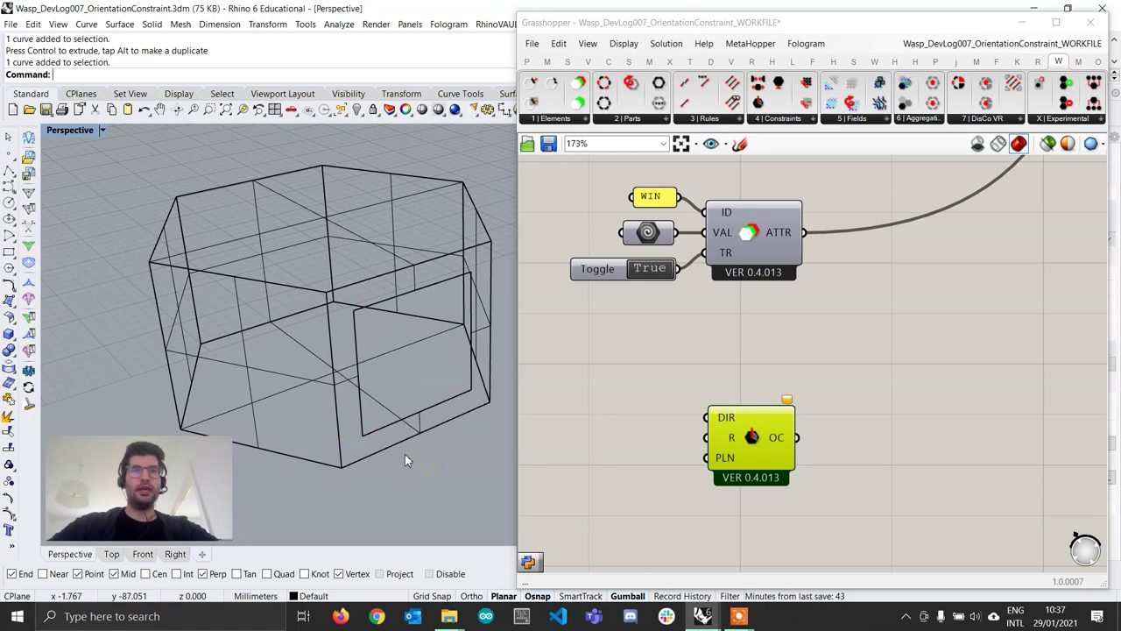
{"action": "scroll", "coordinate": [380, 416], "scroll_direction": "down", "scroll_amount": 3}
{"action": "scroll", "coordinate": [390, 417], "scroll_direction": "up", "scroll_amount": 6}
{"action": "scroll", "coordinate": [390, 417], "scroll_direction": "down", "scroll_amount": 3}
{"action": "scroll", "coordinate": [382, 416], "scroll_direction": "up", "scroll_amount": 3}
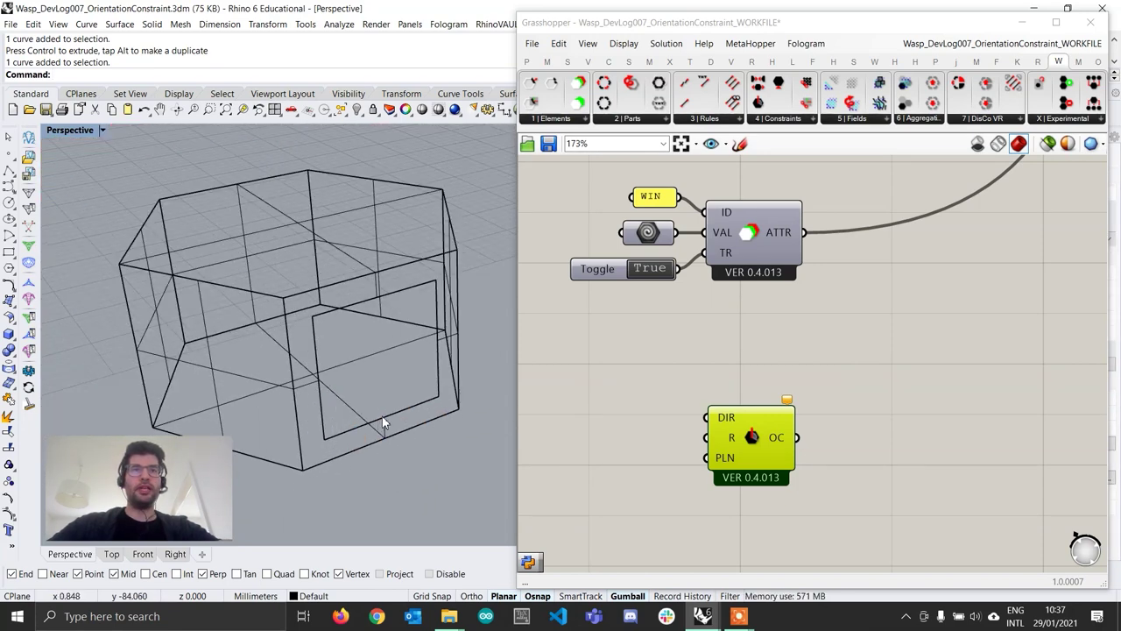
Rotate the copied module about its vertical axis without its direction line, and compare the window's new direction with that line
{"action": "left_click", "coordinate": [398, 413]}
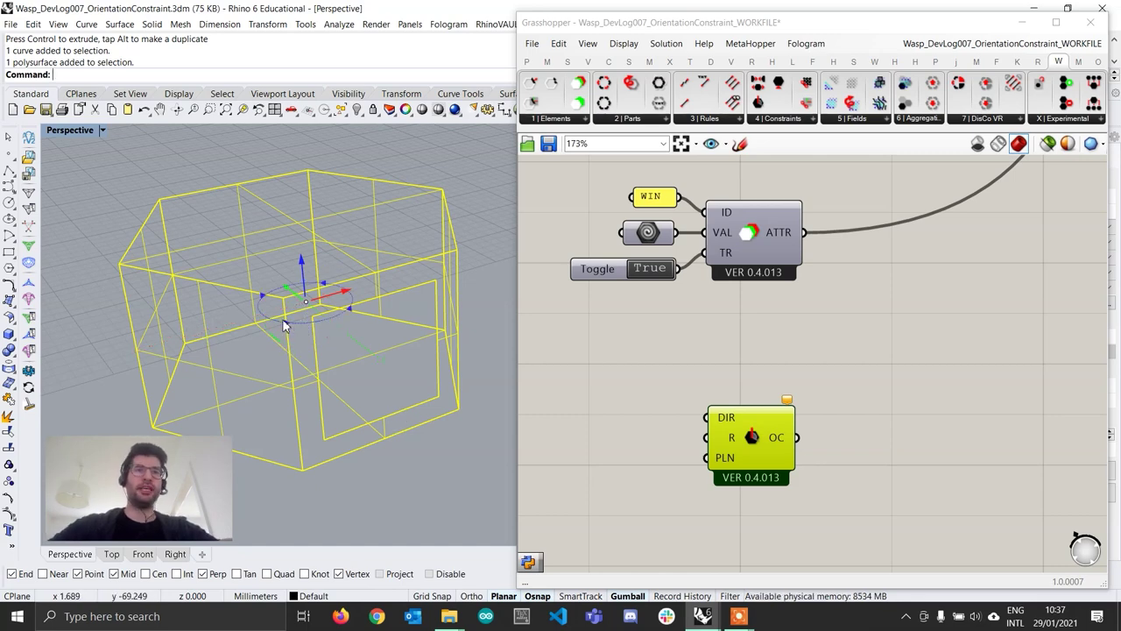
{"action": "left_click_drag", "start_coordinate": [285, 327], "coordinate": [488, 500]}
{"action": "left_click", "coordinate": [488, 500]}
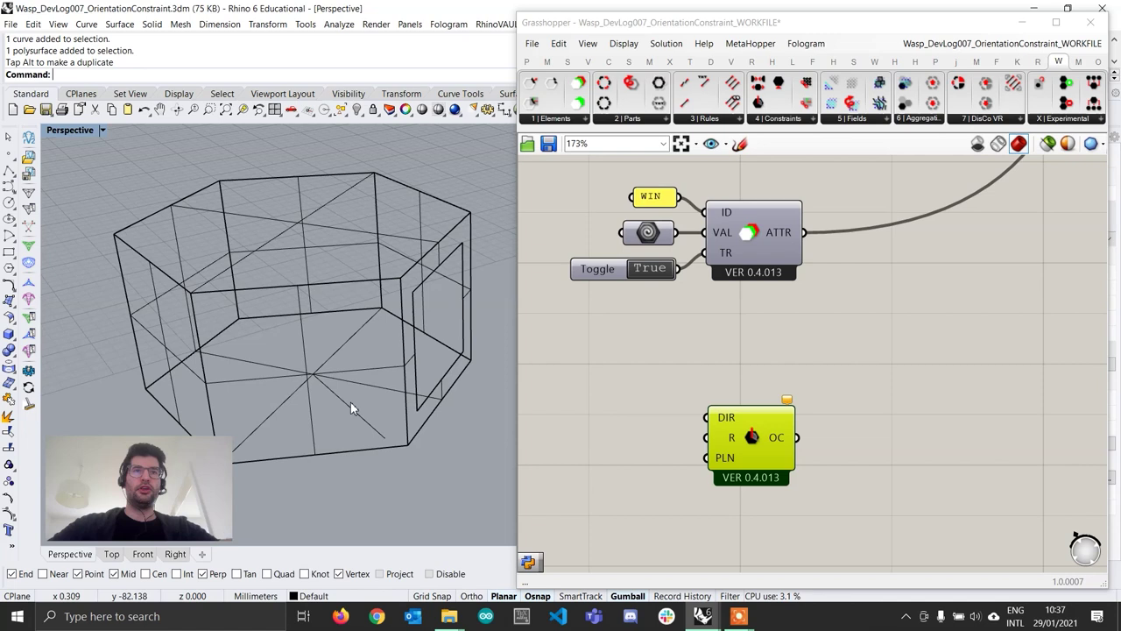
{"action": "left_click", "coordinate": [336, 397]}
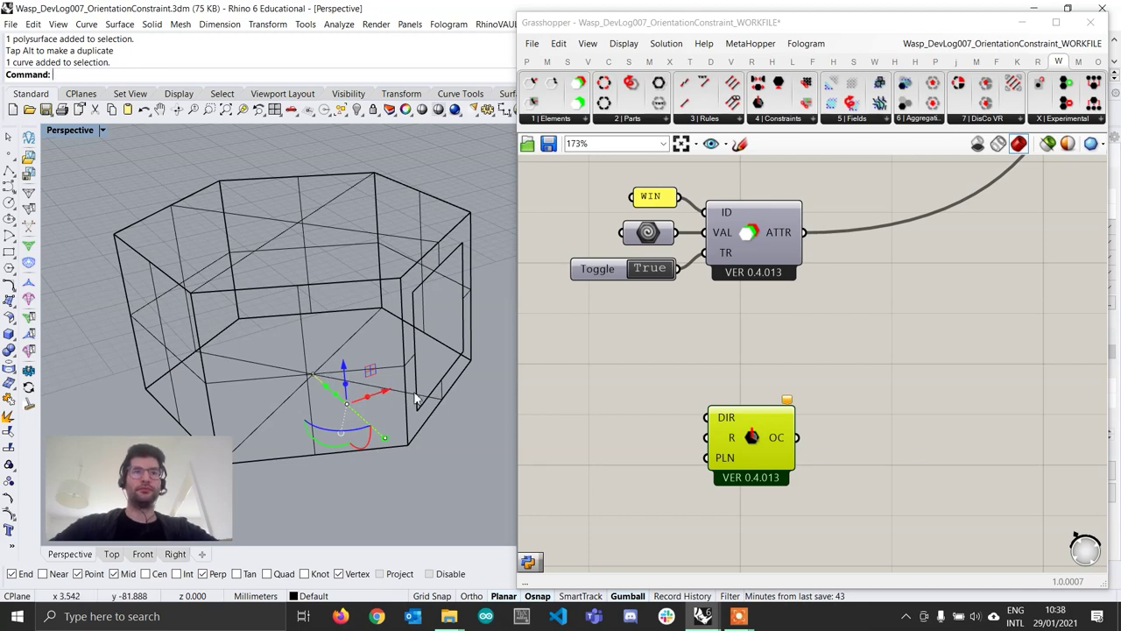
{"action": "mouse_move", "coordinate": [406, 387]}
{"action": "right_mouse_down"}
{"action": "mouse_move", "coordinate": [390, 366]}
{"action": "mouse_move", "coordinate": [403, 383]}
{"action": "right_mouse_up"}
{"action": "scroll", "coordinate": [403, 383], "scroll_direction": "down", "scroll_amount": 6}
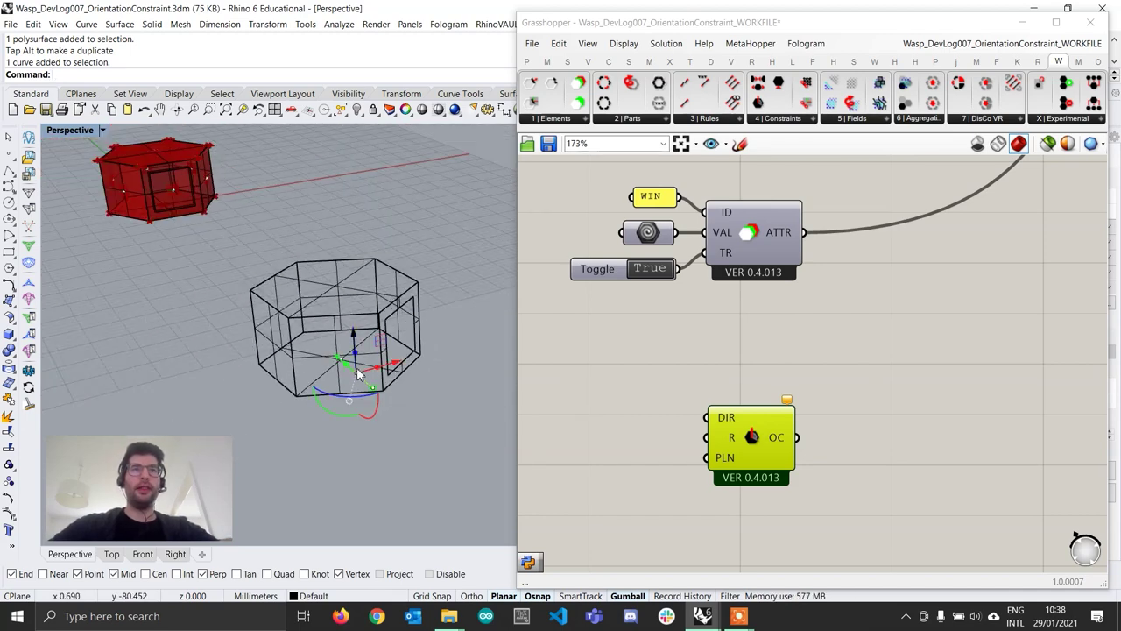
{"action": "scroll", "coordinate": [361, 373], "scroll_direction": "up", "scroll_amount": 2}
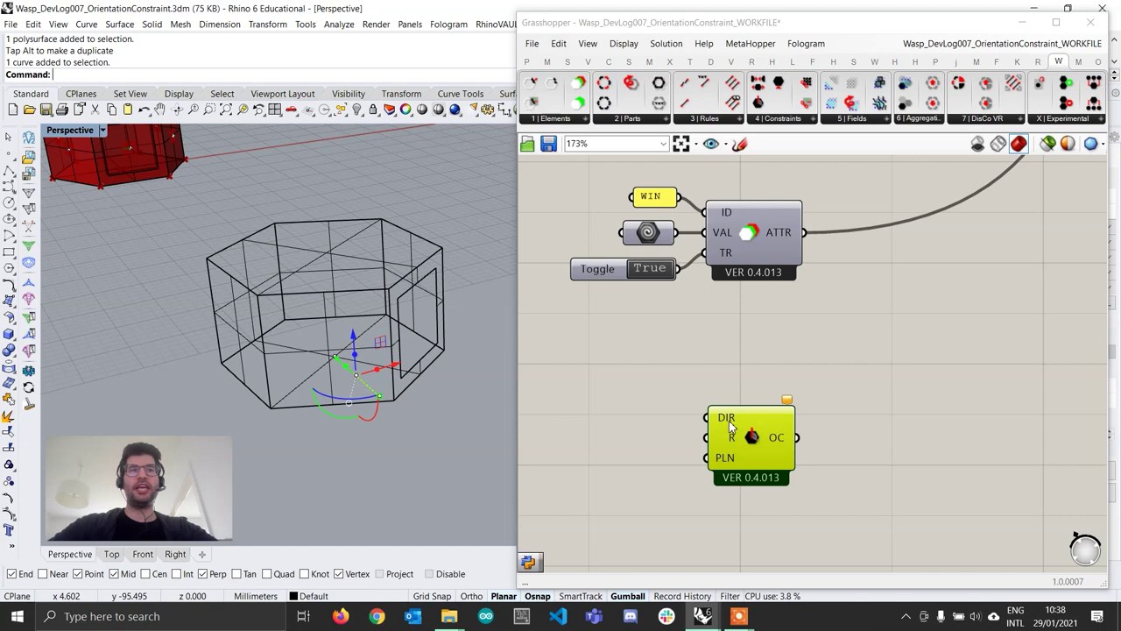
Delete the copied module and its direction line
{"action": "left_click", "coordinate": [460, 452]}
{"action": "left_click_drag", "start_coordinate": [429, 444], "coordinate": [196, 298]}
{"action": "key", "text": "Delete"}
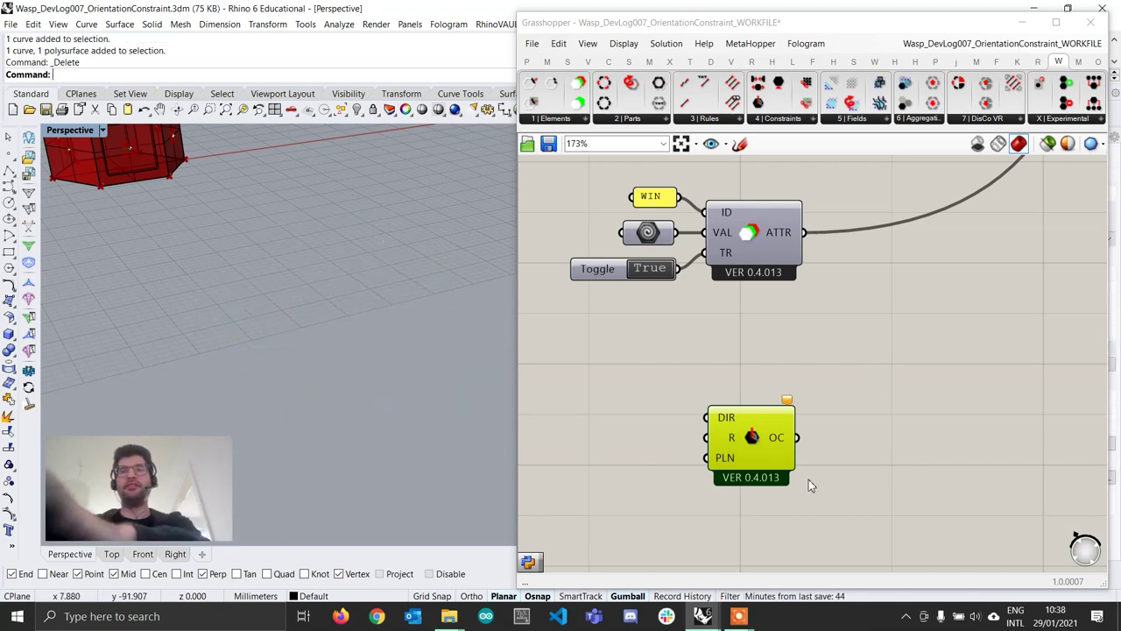
Examine the original module and its window face up close and from a distance
{"action": "scroll", "coordinate": [687, 457], "scroll_direction": "up", "scroll_amount": 1}
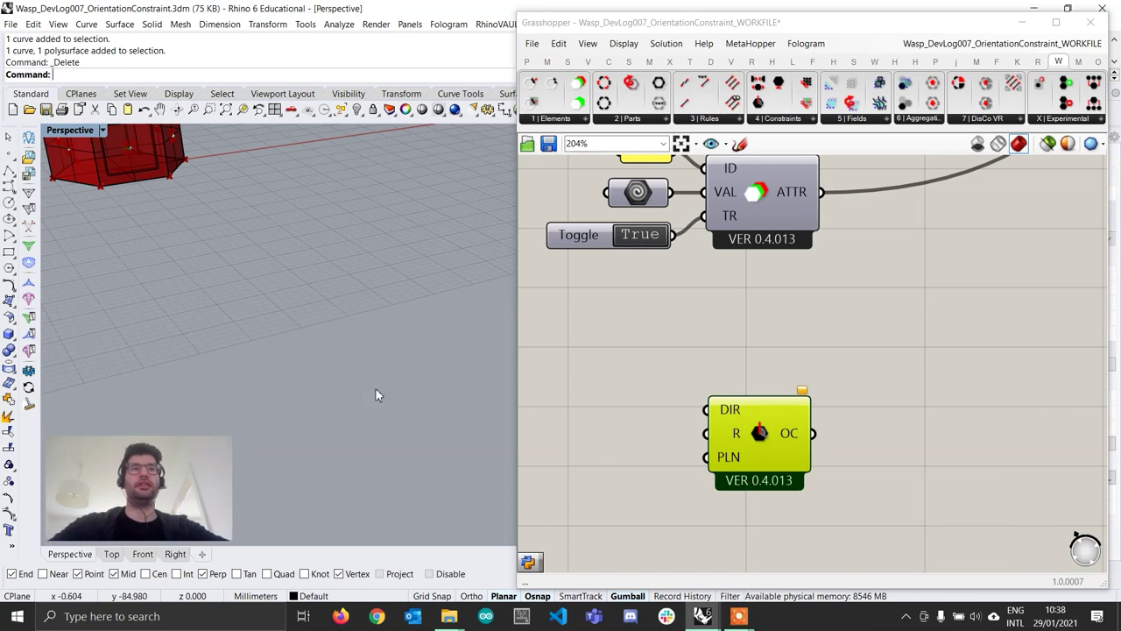
{"action": "scroll", "coordinate": [375, 387], "scroll_direction": "down", "scroll_amount": 7}
{"action": "scroll", "coordinate": [218, 358], "scroll_direction": "up", "scroll_amount": 6}
{"action": "mouse_move", "coordinate": [311, 360]}
{"action": "right_mouse_down"}
{"action": "mouse_move", "coordinate": [221, 359]}
{"action": "mouse_move", "coordinate": [203, 324]}
{"action": "mouse_move", "coordinate": [290, 350]}
{"action": "mouse_move", "coordinate": [275, 328]}
{"action": "mouse_move", "coordinate": [277, 354]}
{"action": "mouse_move", "coordinate": [301, 326]}
{"action": "mouse_move", "coordinate": [324, 350]}
{"action": "right_mouse_up"}
{"action": "scroll", "coordinate": [202, 322], "scroll_direction": "up", "scroll_amount": 2}
{"action": "scroll", "coordinate": [295, 330], "scroll_direction": "up", "scroll_amount": 7}
{"action": "scroll", "coordinate": [325, 351], "scroll_direction": "down", "scroll_amount": 6}
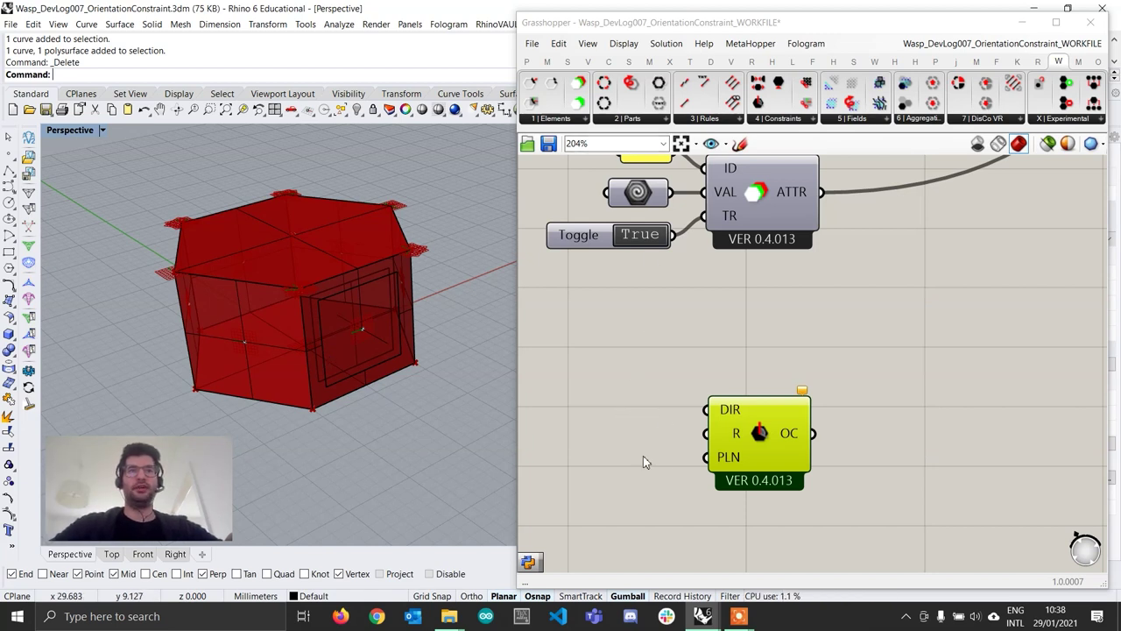
Add a Curve parameter beside the orientation constraint component, near its DIR input
{"action": "scroll", "coordinate": [584, 430], "scroll_direction": "down", "scroll_amount": 1}
{"action": "scroll", "coordinate": [823, 467], "scroll_direction": "up", "scroll_amount": 1}
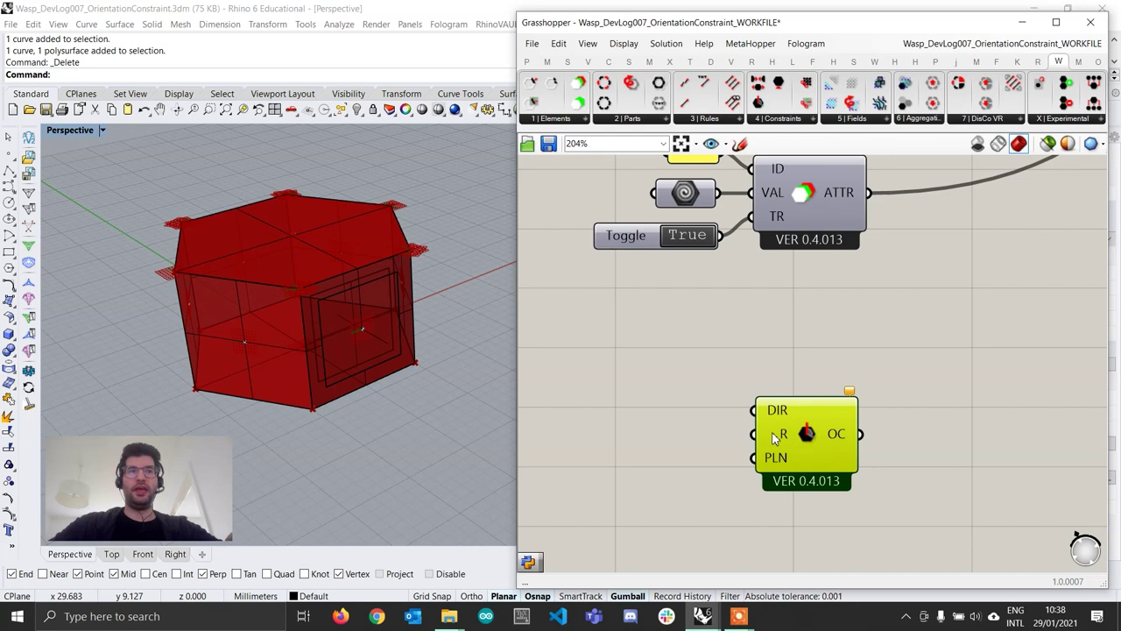
{"action": "left_click_drag", "start_coordinate": [774, 438], "coordinate": [780, 438]}
{"action": "double_click", "coordinate": [647, 408]}
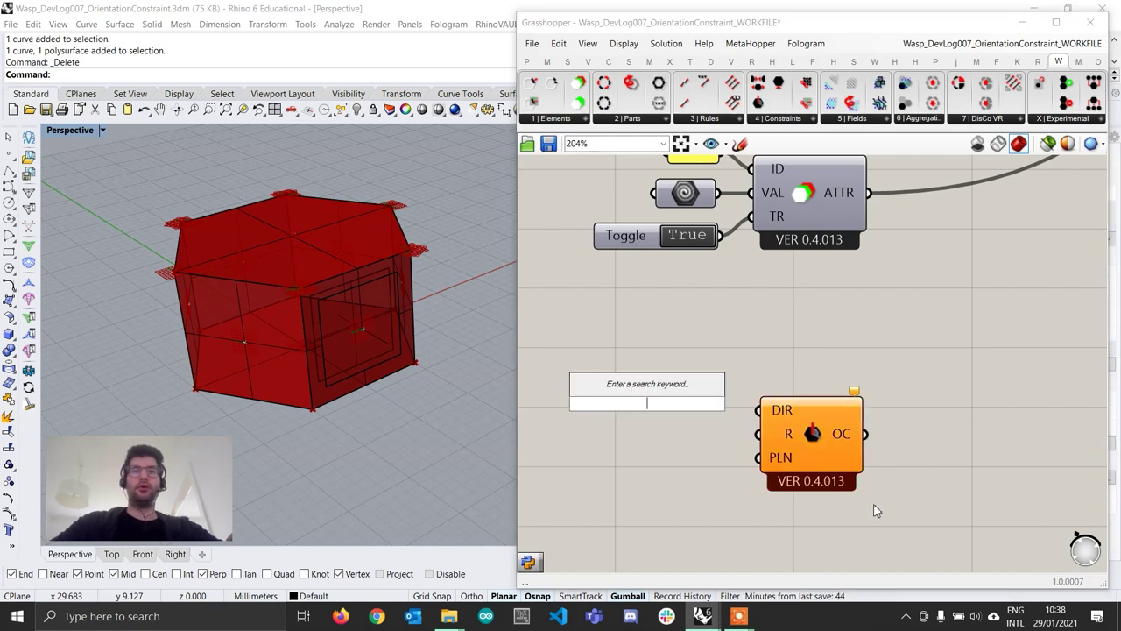
{"action": "type", "text": "curve com"}
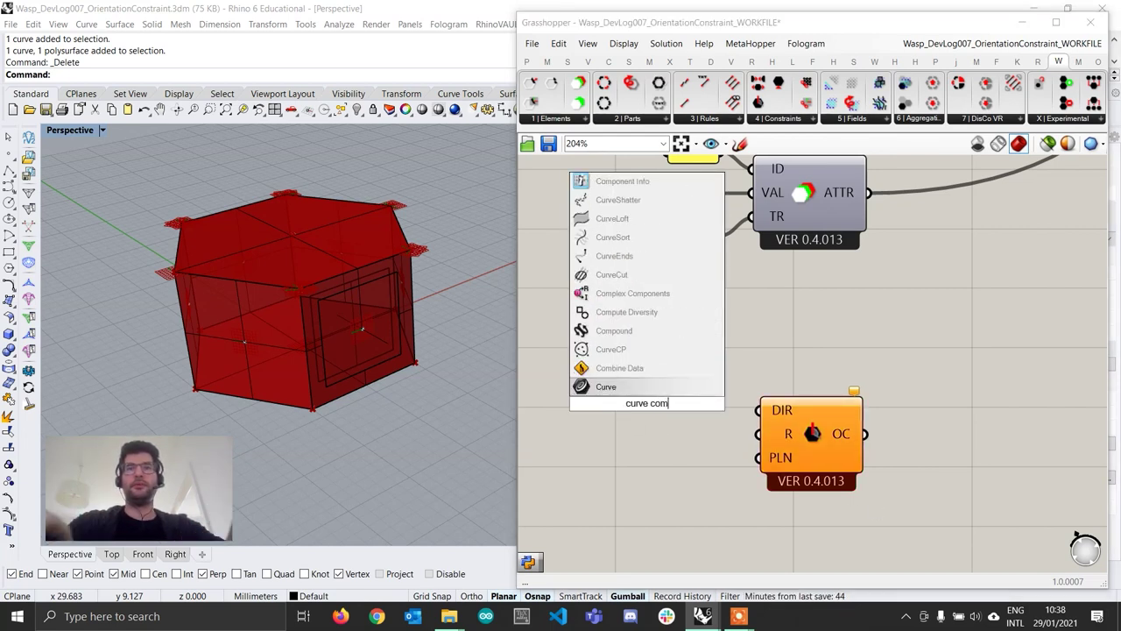
{"action": "key", "text": "Return"}
{"action": "left_click_drag", "start_coordinate": [649, 401], "coordinate": [663, 383]}
Reference the module's direction line under the window face as the single curve of the Curve parameter
{"action": "right_click", "coordinate": [658, 393]}
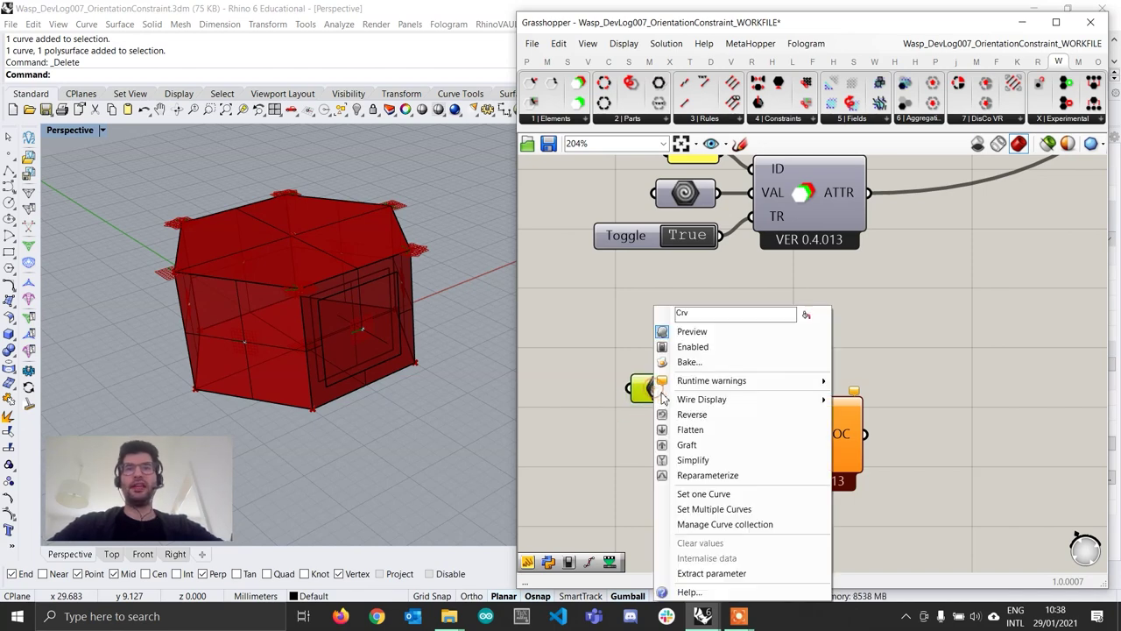
{"action": "left_click", "coordinate": [747, 498]}
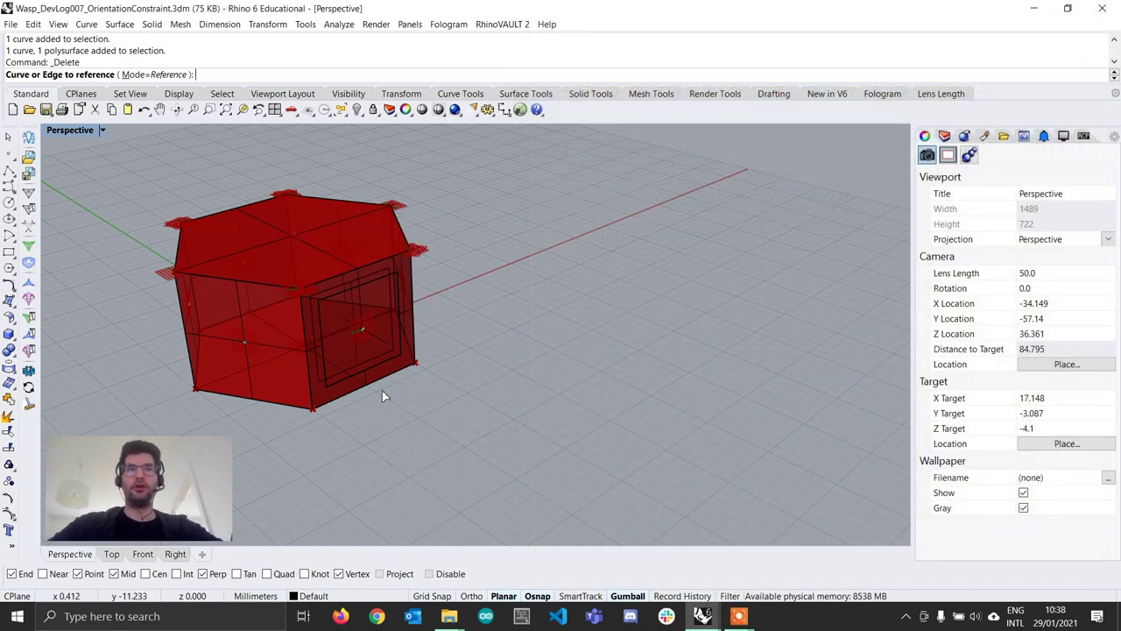
{"action": "scroll", "coordinate": [343, 366], "scroll_direction": "up", "scroll_amount": 3}
{"action": "left_click", "coordinate": [329, 367]}
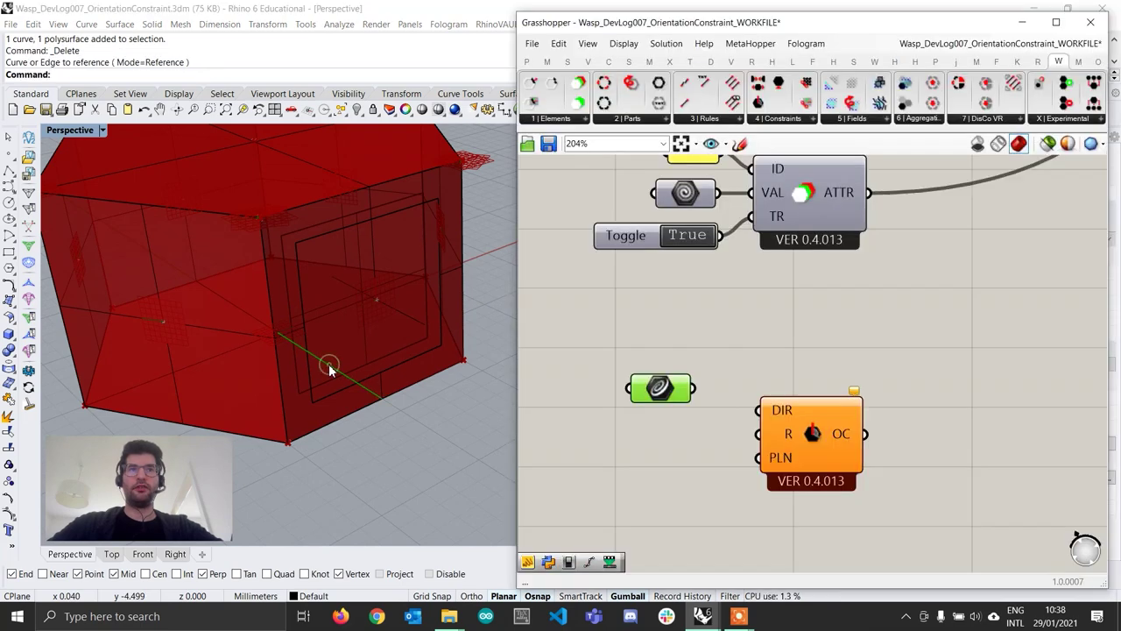
{"action": "scroll", "coordinate": [325, 366], "scroll_direction": "down", "scroll_amount": 3}
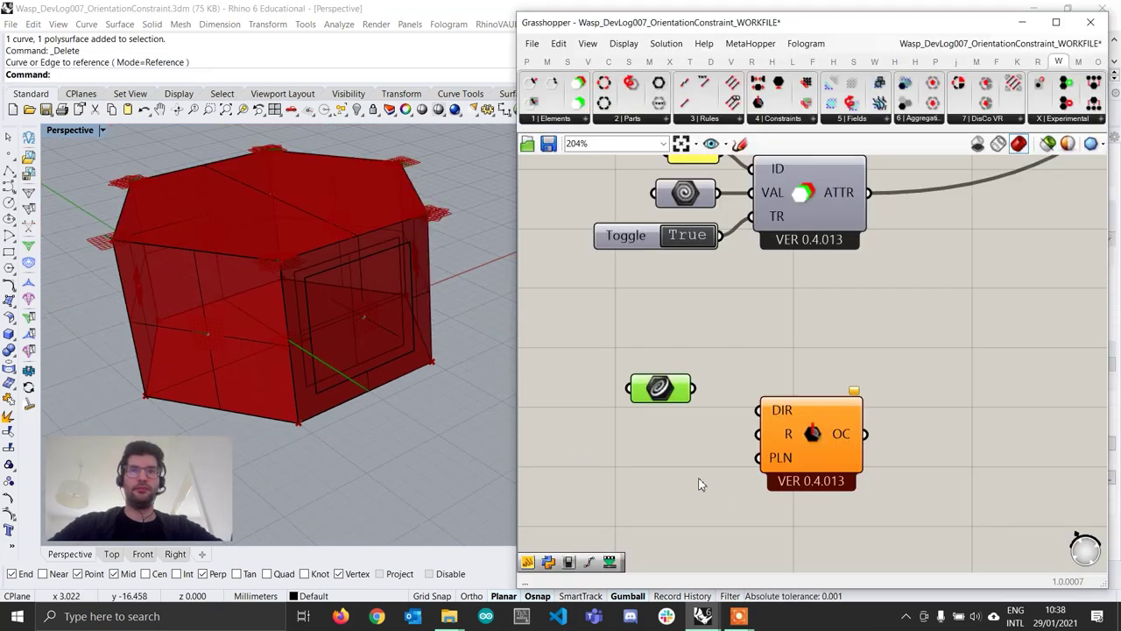
Connect the Curve parameter to the orientation constraint's DIR input and move the parameter slightly upward
{"action": "left_click_drag", "start_coordinate": [695, 389], "coordinate": [774, 405]}
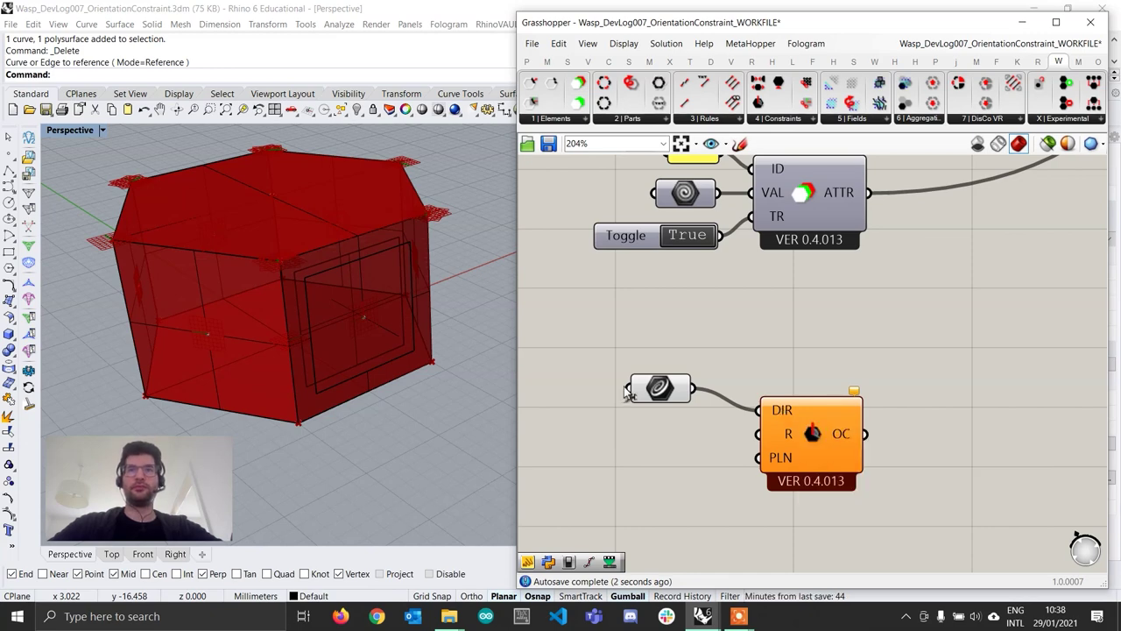
{"action": "left_click_drag", "start_coordinate": [658, 392], "coordinate": [656, 377]}
{"action": "left_click", "coordinate": [711, 375]}
Add a Construct Domain component below the Curve parameter, beside the orientation constraint's R input
{"action": "scroll", "coordinate": [638, 440], "scroll_direction": "down", "scroll_amount": 2}
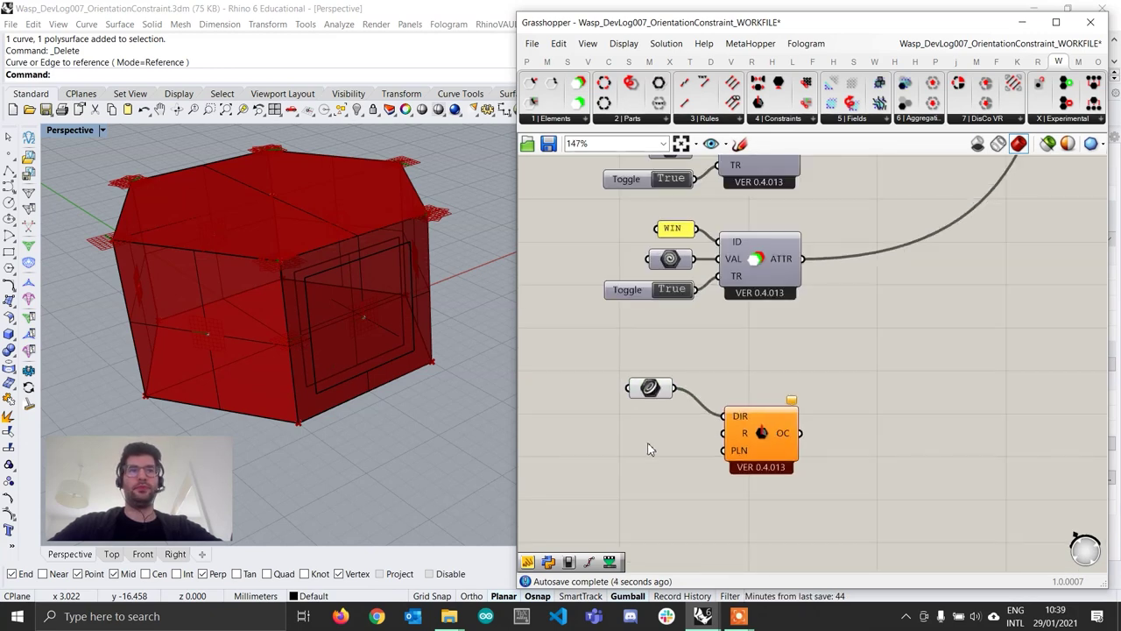
{"action": "scroll", "coordinate": [675, 452], "scroll_direction": "up", "scroll_amount": 2}
{"action": "double_click", "coordinate": [628, 443]}
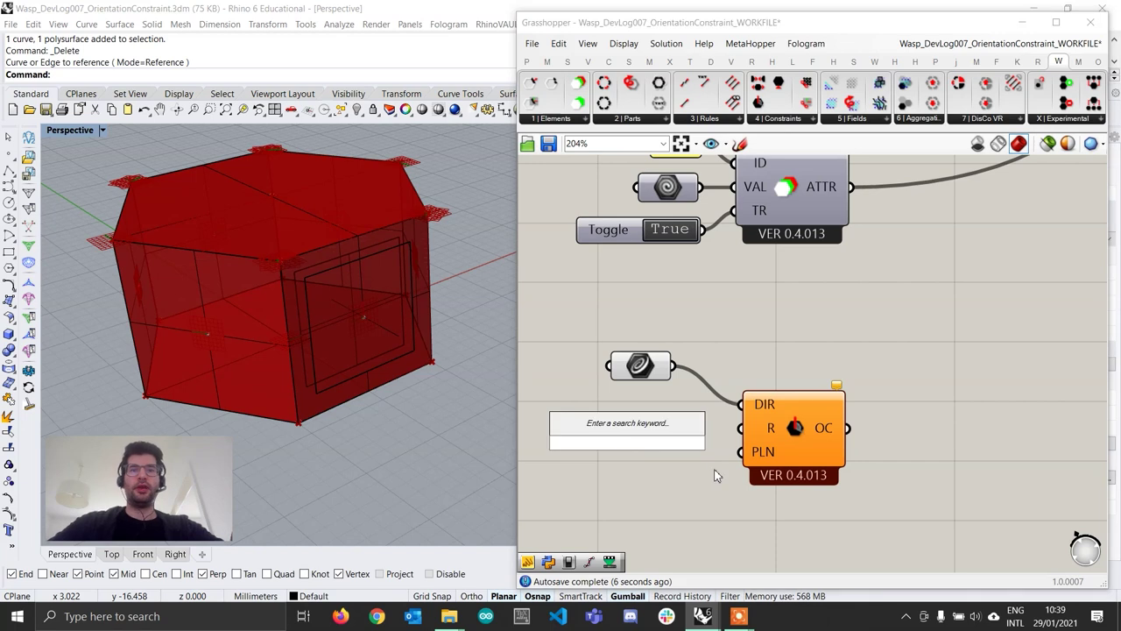
{"action": "type", "text": "domain"}
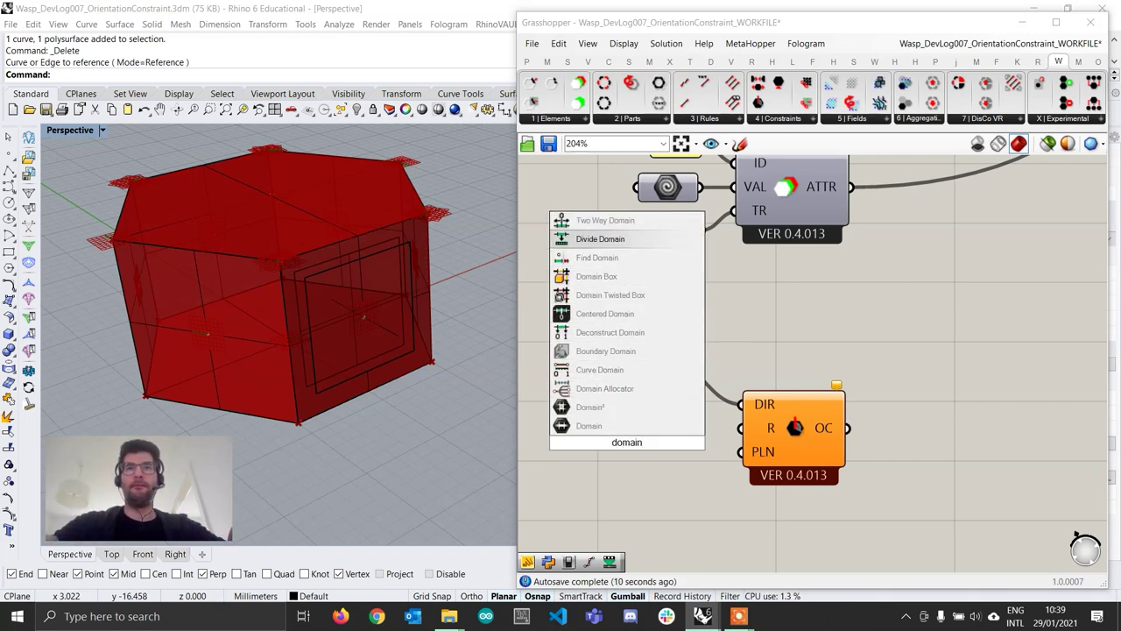
{"action": "type", "text": " co"}
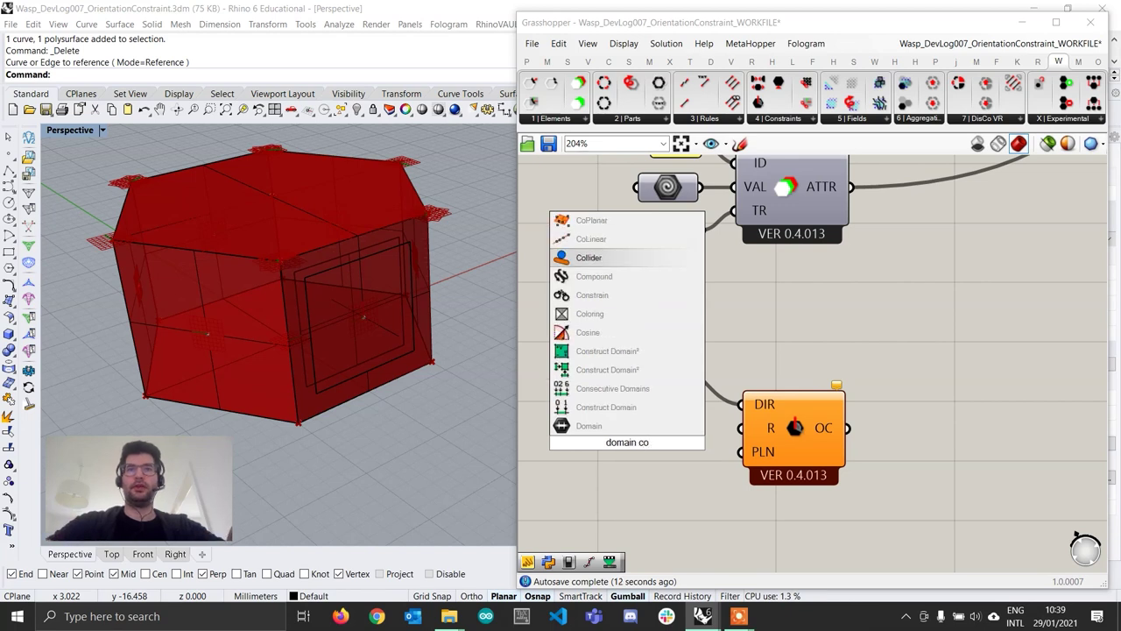
{"action": "left_click", "coordinate": [606, 370]}
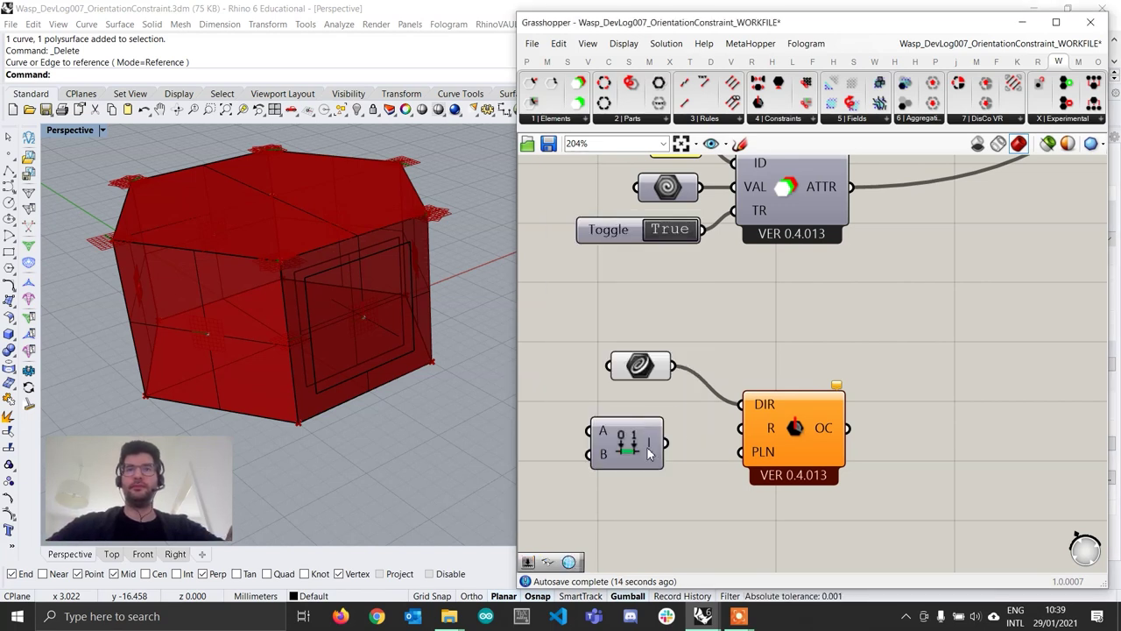
{"action": "left_click_drag", "start_coordinate": [648, 448], "coordinate": [663, 441]}
{"action": "left_click_drag", "start_coordinate": [819, 443], "coordinate": [836, 444]}
{"action": "right_click_drag", "start_coordinate": [629, 443], "coordinate": [782, 443]}
{"action": "left_click_drag", "start_coordinate": [782, 442], "coordinate": [781, 434]}
Add a number slider ranging from -180 to 180 with value 0 ahead of the Construct Domain component
{"action": "scroll", "coordinate": [256, 356], "scroll_direction": "down", "scroll_amount": 5}
{"action": "right_click_drag", "start_coordinate": [256, 357], "coordinate": [322, 380]}
{"action": "scroll", "coordinate": [265, 391], "scroll_direction": "up", "scroll_amount": 4}
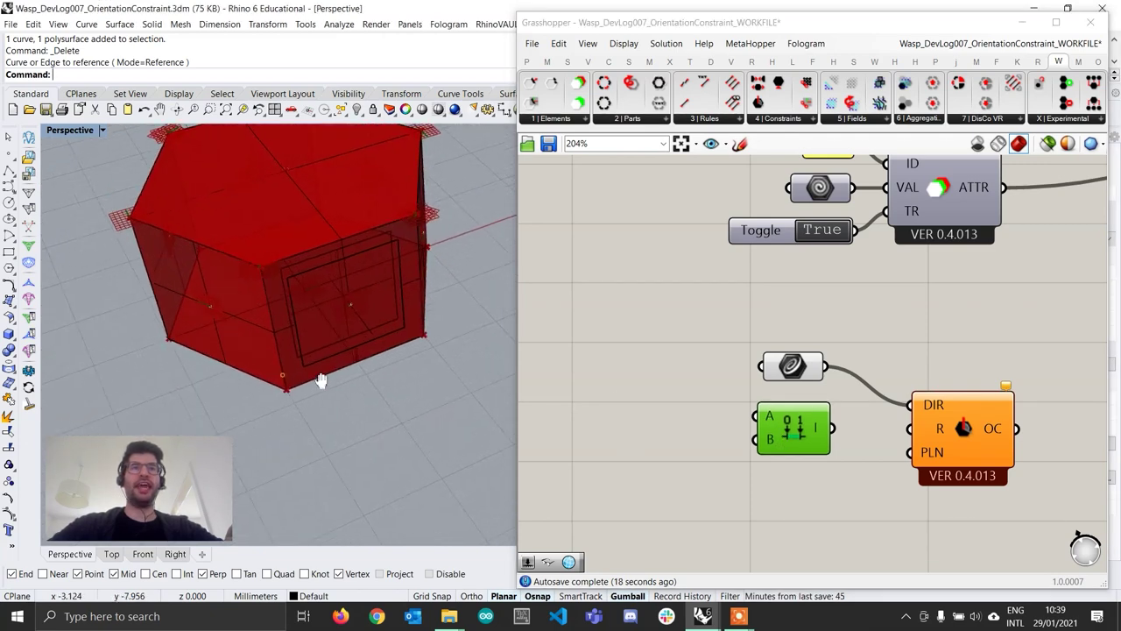
{"action": "scroll", "coordinate": [322, 379], "scroll_direction": "down", "scroll_amount": 5}
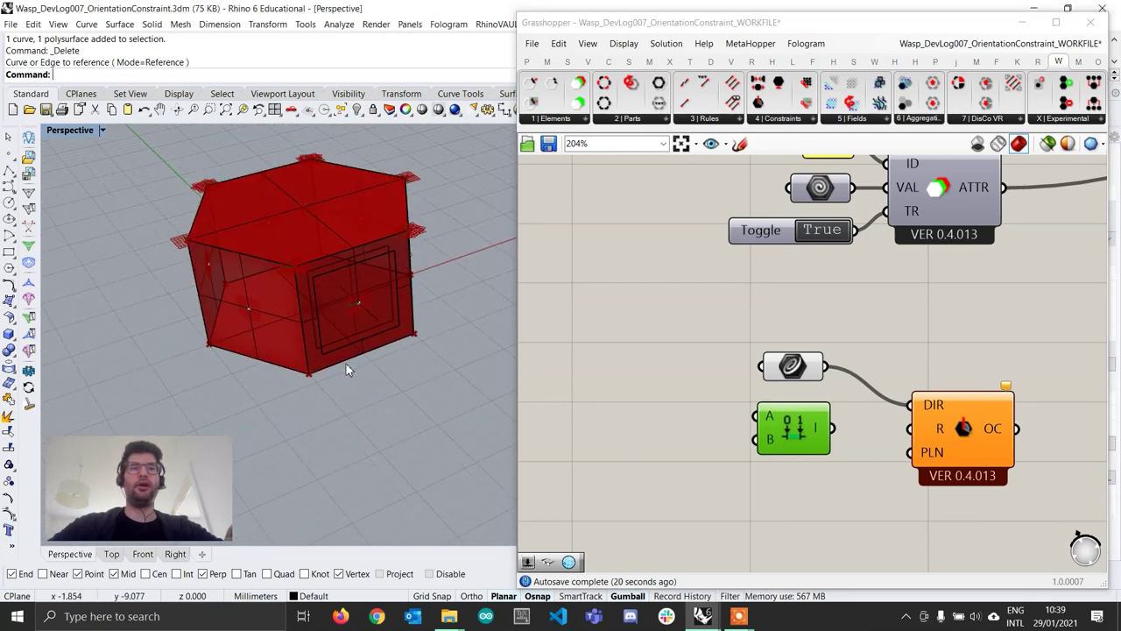
{"action": "right_click_drag", "start_coordinate": [557, 412], "coordinate": [664, 414]}
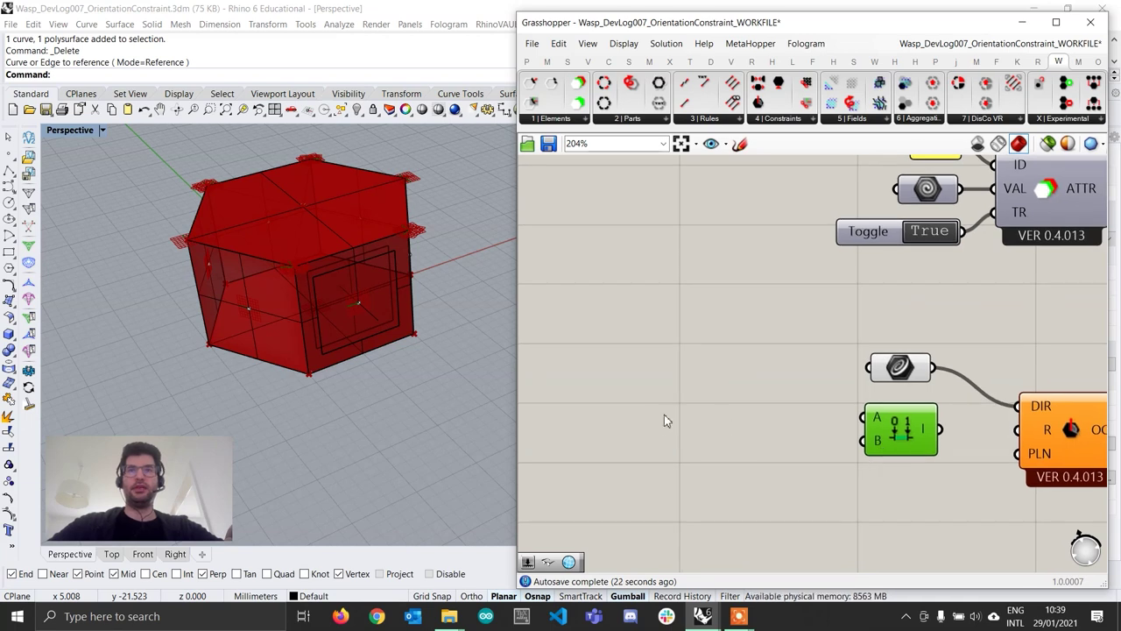
{"action": "double_click", "coordinate": [644, 428]}
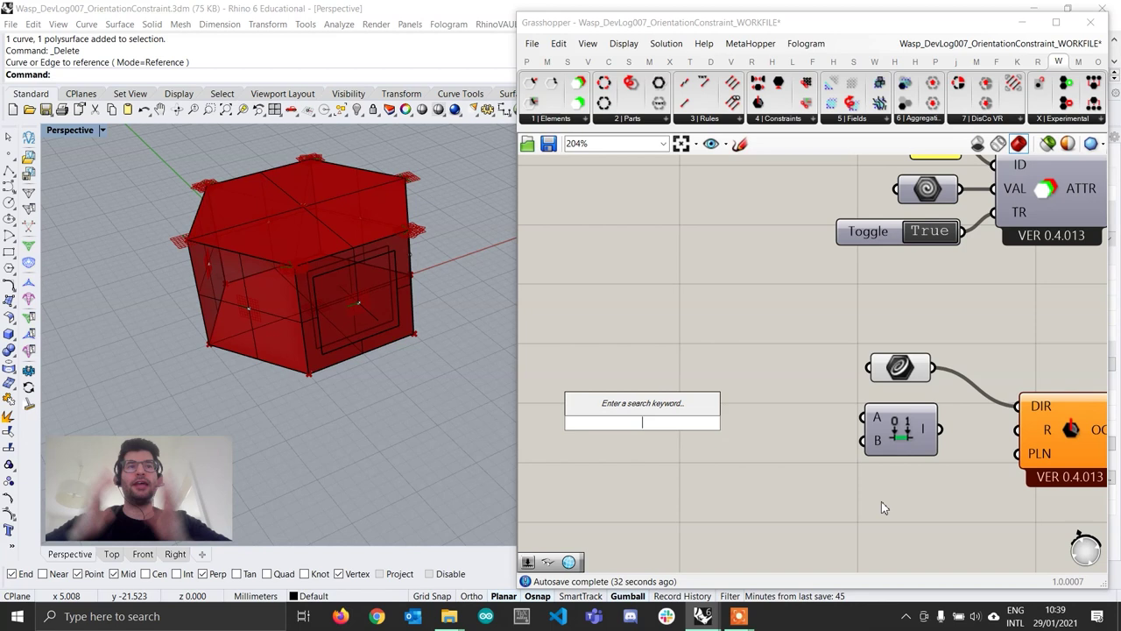
{"action": "type", "text": "-180"}
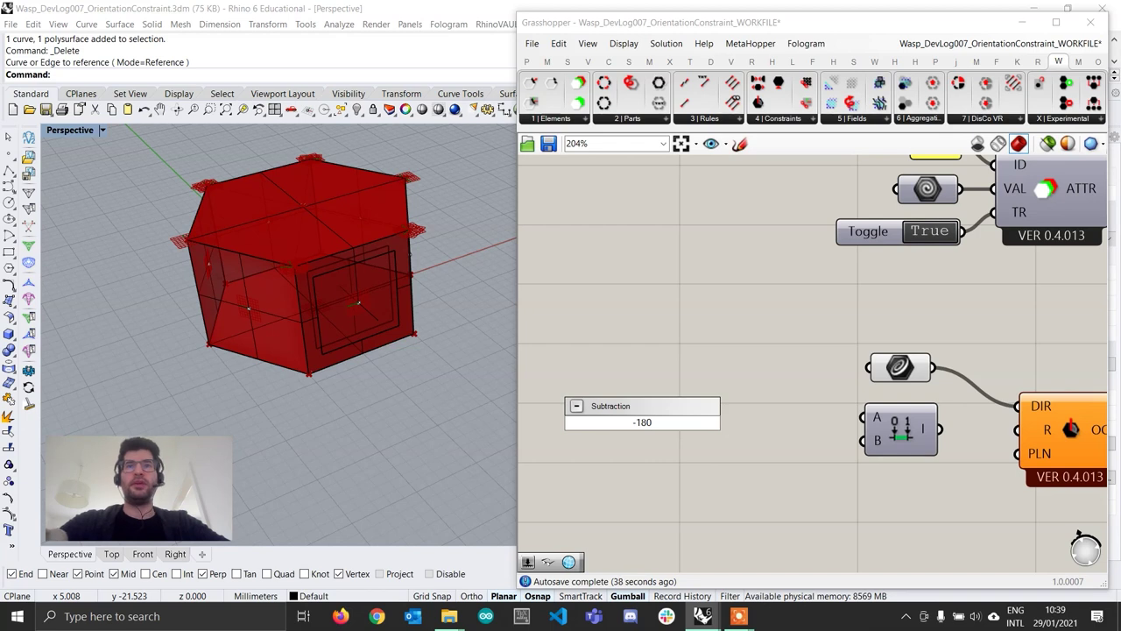
{"action": "type", "text": "."}
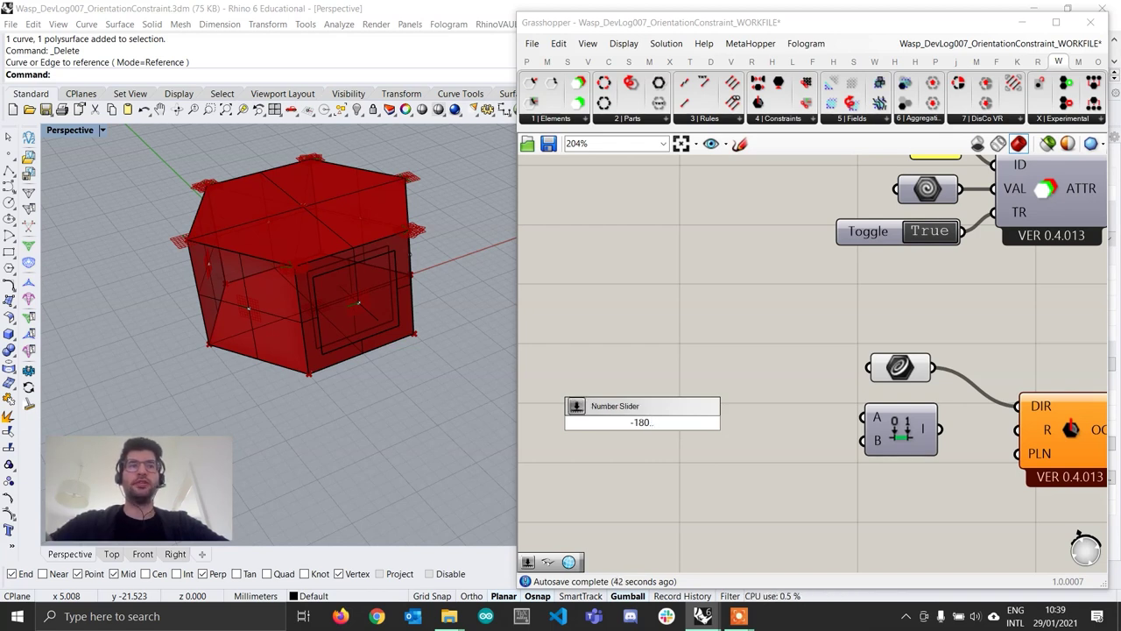
{"action": "type", "text": ".0"}
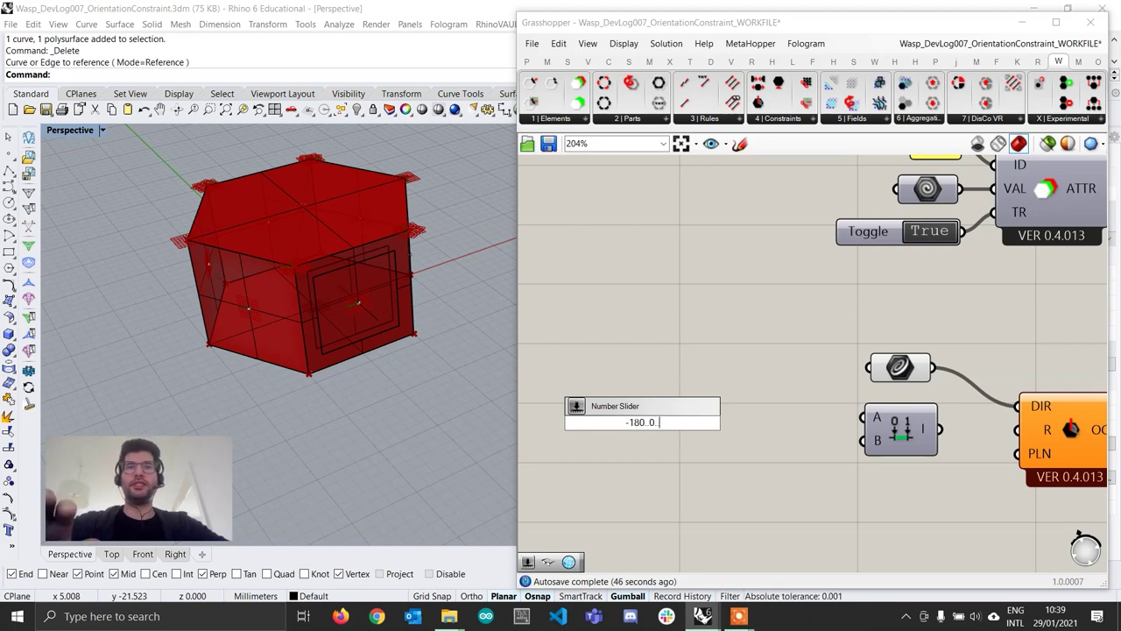
{"action": "type", "text": "."}
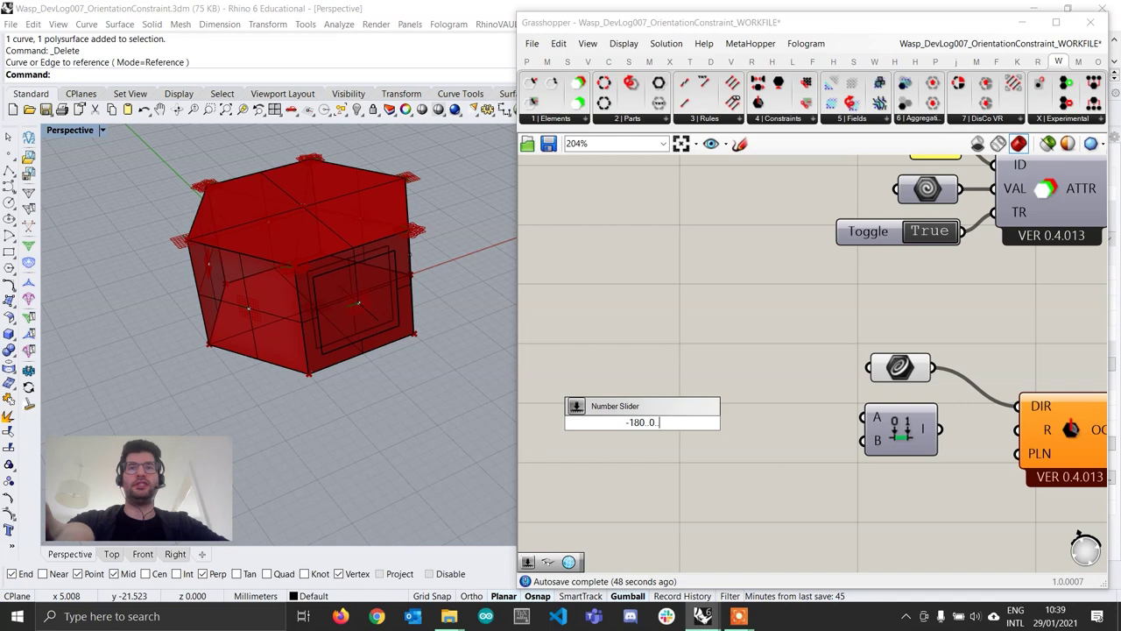
{"action": "type", "text": ".180"}
{"action": "key", "text": "Return"}
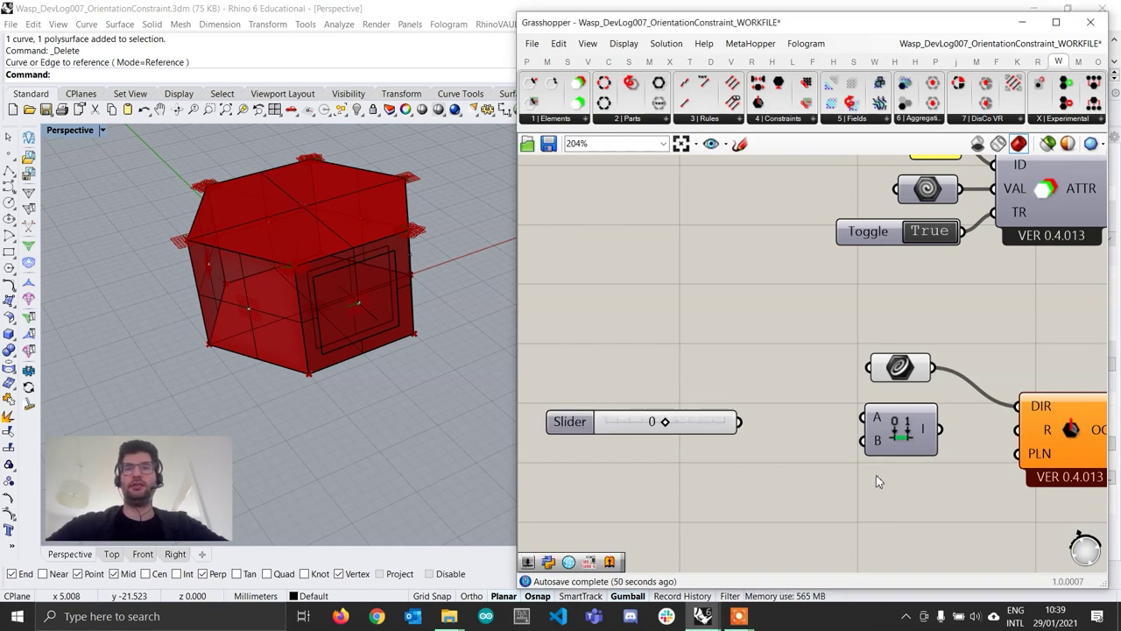
Move the slider closer to Construct Domain, set it to -45 and connect it to the A input
{"action": "left_click_drag", "start_coordinate": [709, 426], "coordinate": [678, 422]}
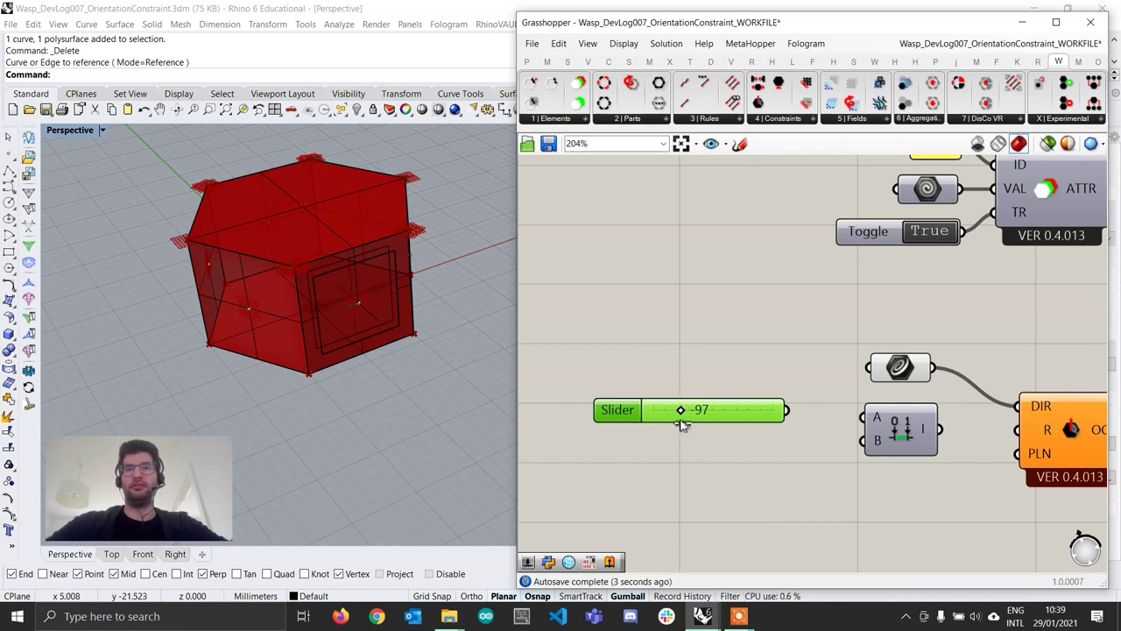
{"action": "double_click", "coordinate": [750, 423]}
{"action": "type", "text": "-45"}
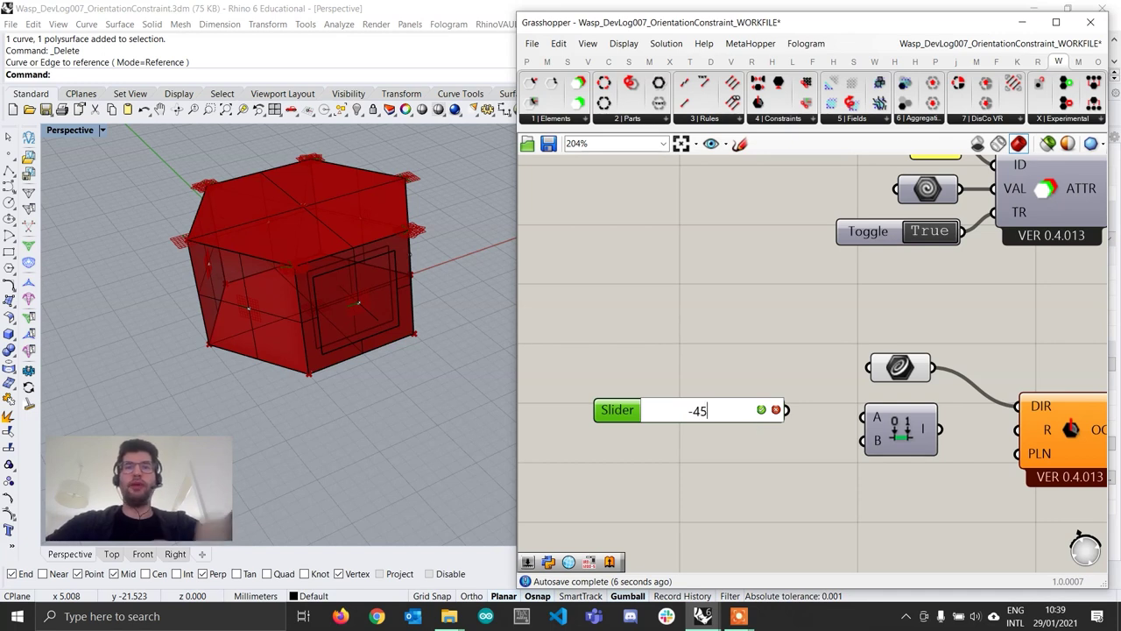
{"action": "key", "text": "Return"}
{"action": "left_click_drag", "start_coordinate": [786, 410], "coordinate": [867, 418]}
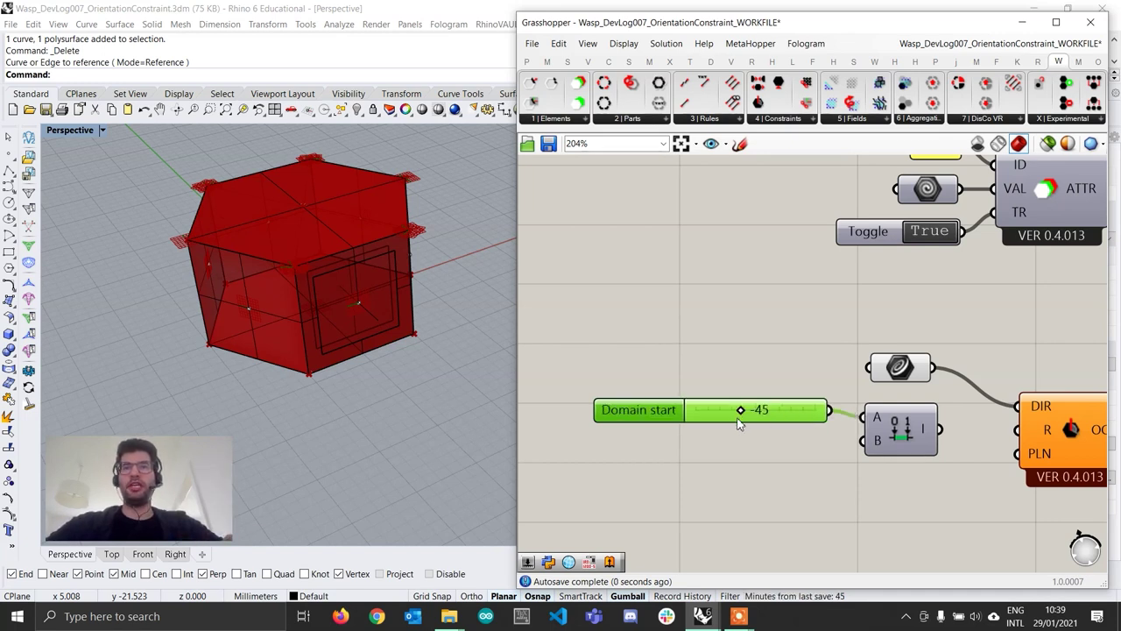
Duplicate the domain start slider below itself, set the copy to 45 and connect it to Construct Domain's B input
{"action": "left_click_drag", "start_coordinate": [793, 416], "coordinate": [784, 452], "text": "alt"}
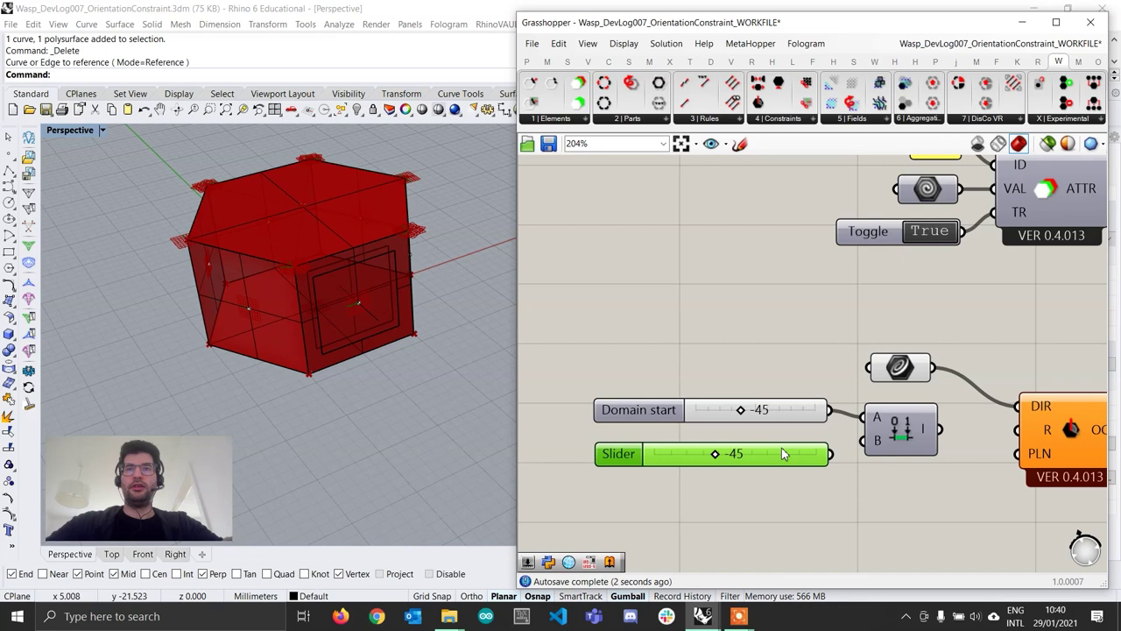
{"action": "double_click", "coordinate": [783, 452]}
{"action": "key", "text": "Return"}
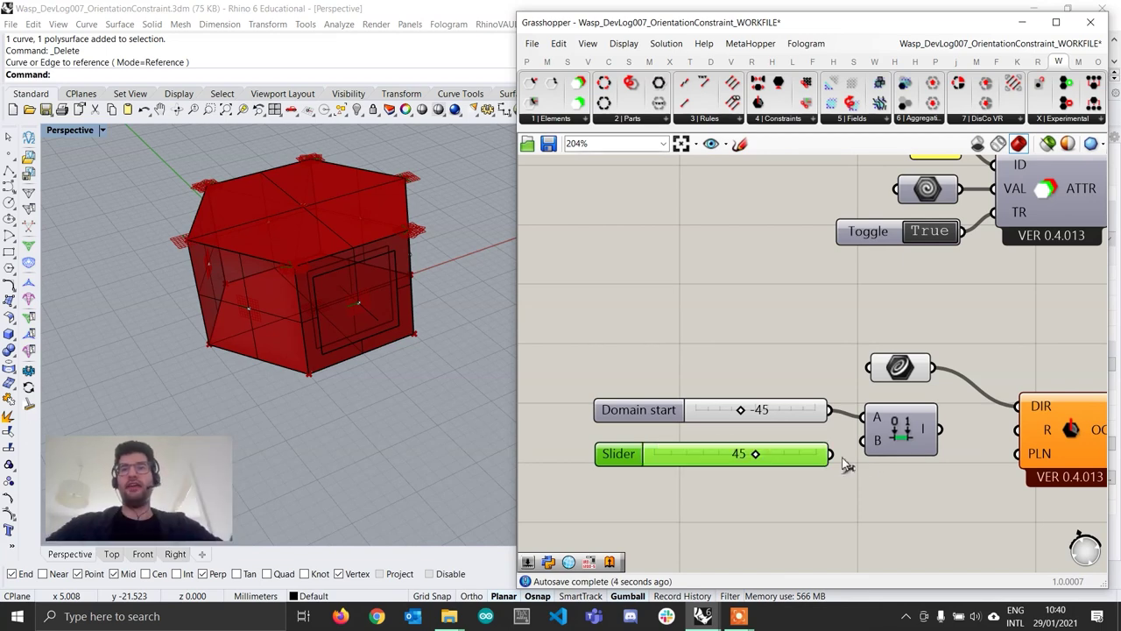
{"action": "left_click_drag", "start_coordinate": [832, 453], "coordinate": [864, 443]}
Connect the Construct Domain output to the orientation constraint's R input
{"action": "right_click_drag", "start_coordinate": [427, 424], "coordinate": [323, 347]}
{"action": "right_click_drag", "start_coordinate": [421, 342], "coordinate": [288, 300]}
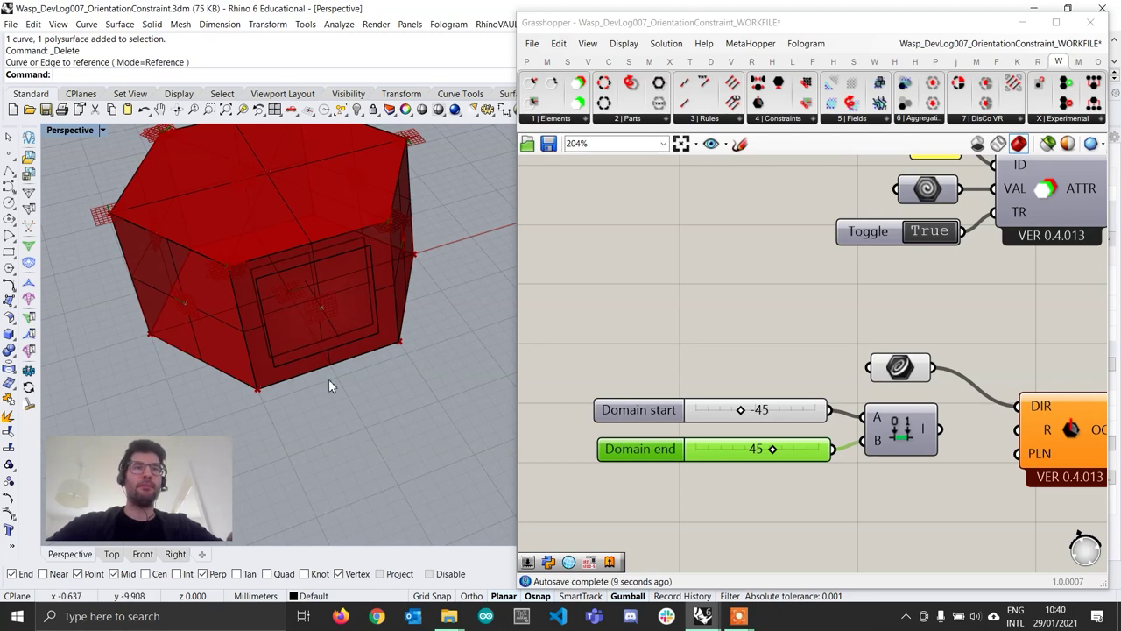
{"action": "scroll", "coordinate": [314, 343], "scroll_direction": "down", "scroll_amount": 3}
{"action": "right_click_drag", "start_coordinate": [1037, 466], "coordinate": [843, 418]}
{"action": "left_click_drag", "start_coordinate": [752, 384], "coordinate": [881, 382]}
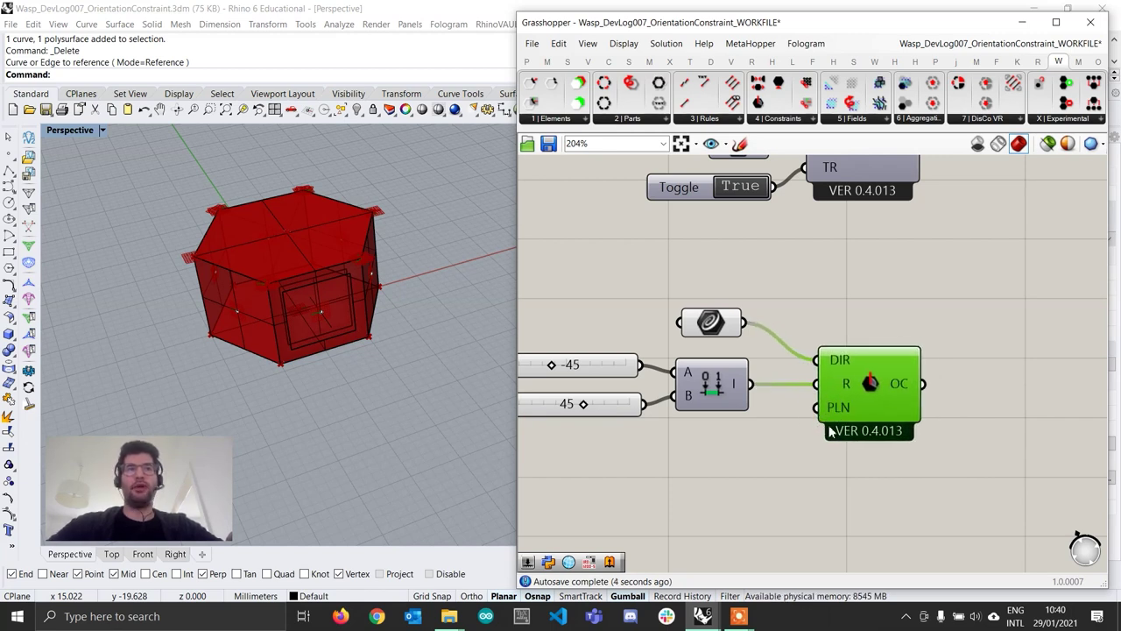
Connect the orientation constraint's OC output to the OC input of the part component named P
{"action": "scroll", "coordinate": [782, 426], "scroll_direction": "down", "scroll_amount": 5}
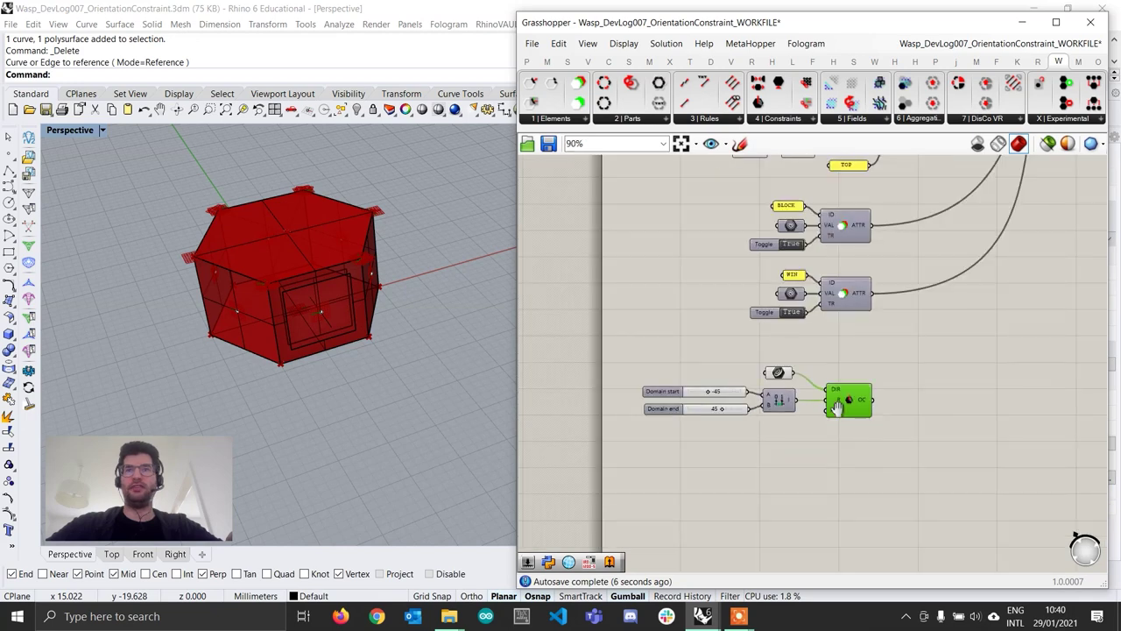
{"action": "scroll", "coordinate": [724, 457], "scroll_direction": "up", "scroll_amount": 1}
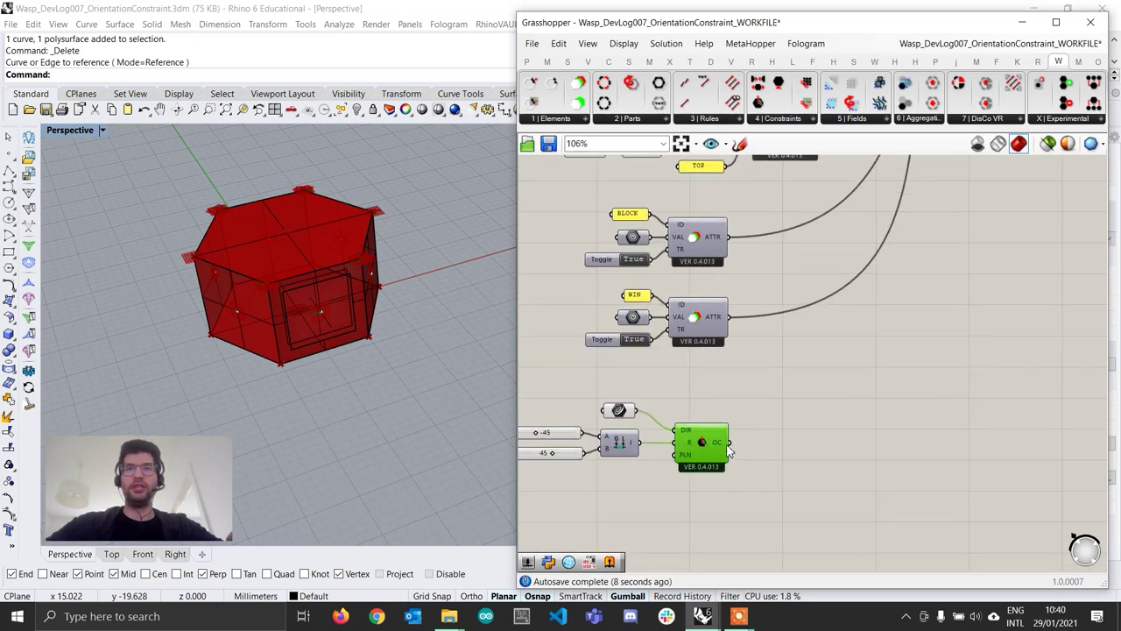
{"action": "left_click_drag", "start_coordinate": [729, 449], "coordinate": [705, 324]}
{"action": "scroll", "coordinate": [789, 431], "scroll_direction": "down", "scroll_amount": 5}
{"action": "scroll", "coordinate": [935, 396], "scroll_direction": "up", "scroll_amount": 7}
{"action": "scroll", "coordinate": [642, 314], "scroll_direction": "up", "scroll_amount": 4}
{"action": "scroll", "coordinate": [705, 324], "scroll_direction": "down", "scroll_amount": 4}
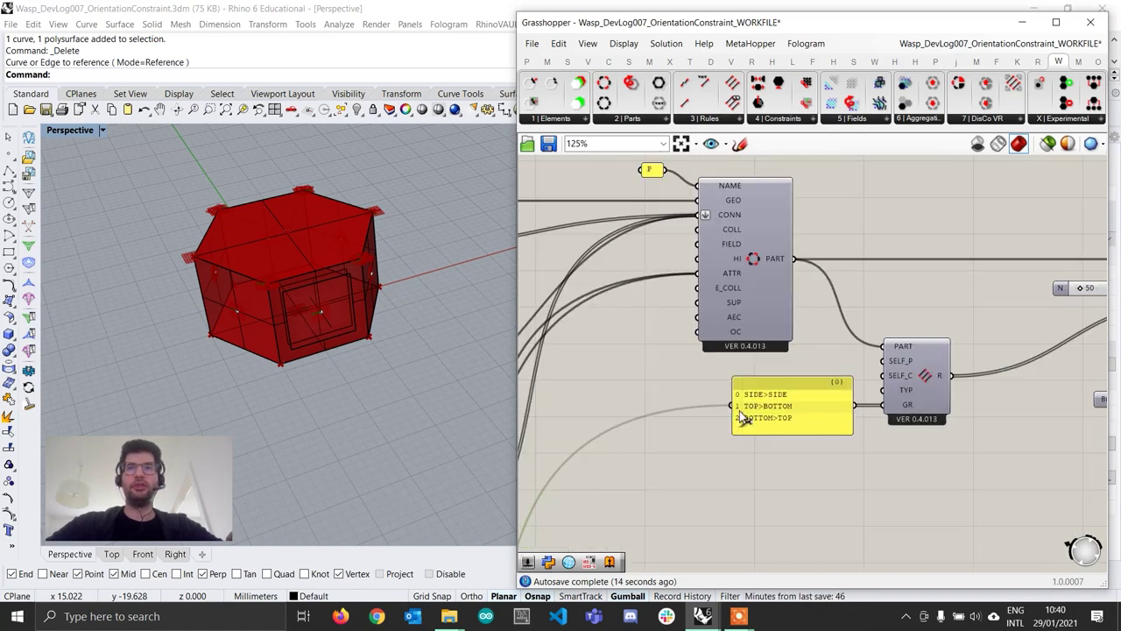
{"action": "scroll", "coordinate": [701, 341], "scroll_direction": "up", "scroll_amount": 4}
{"action": "scroll", "coordinate": [721, 363], "scroll_direction": "down", "scroll_amount": 5}
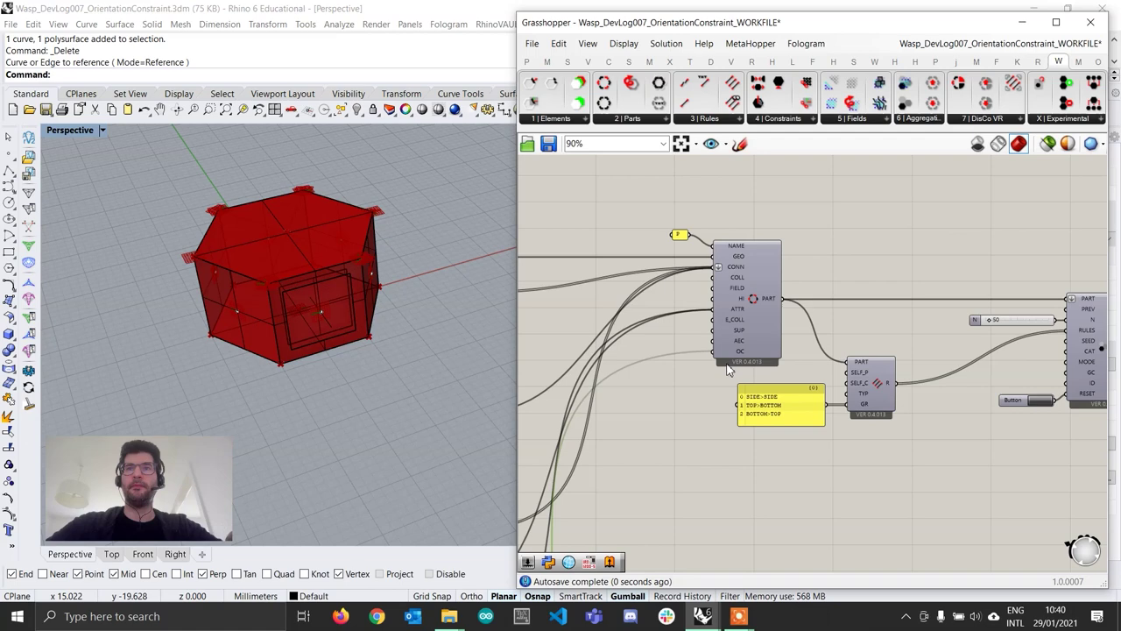
Turn on the preview of the BLOCK and WIN custom preview components and reset the aggregation
{"action": "right_click_drag", "start_coordinate": [780, 411], "coordinate": [722, 405]}
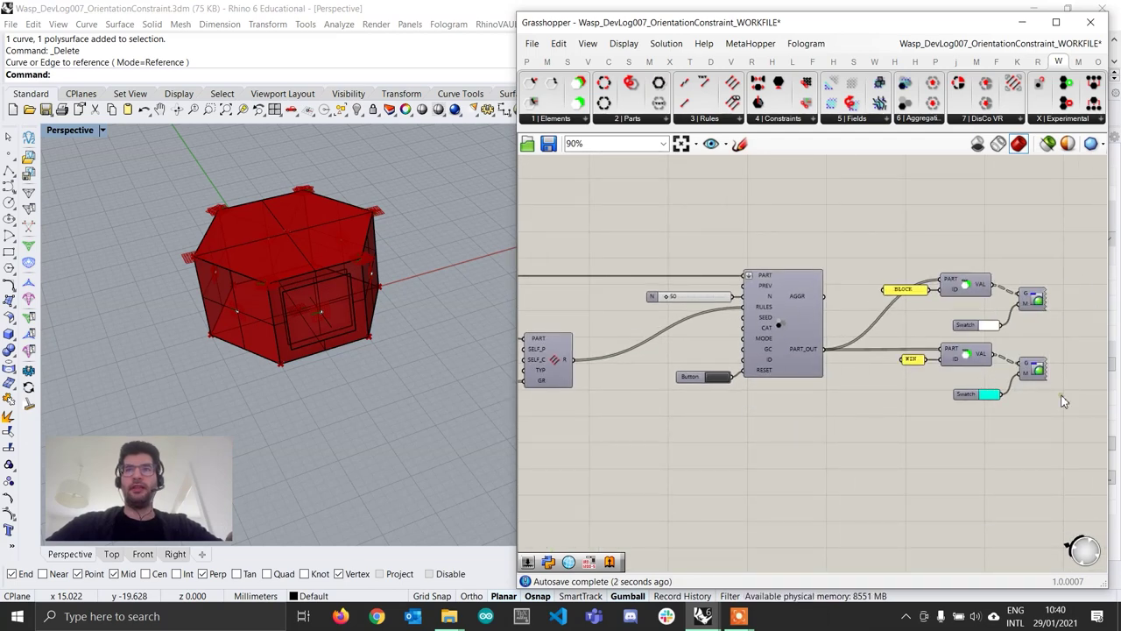
{"action": "scroll", "coordinate": [950, 403], "scroll_direction": "up", "scroll_amount": 1}
{"action": "right_click", "coordinate": [1047, 226]}
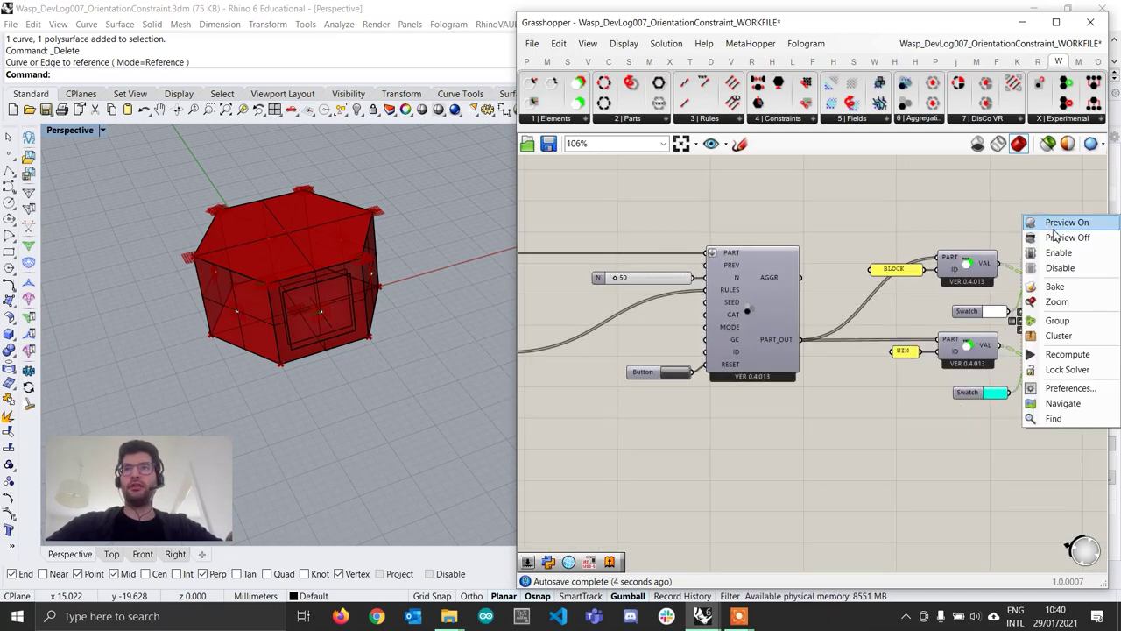
{"action": "left_click", "coordinate": [1058, 224]}
{"action": "scroll", "coordinate": [399, 330], "scroll_direction": "down", "scroll_amount": 10}
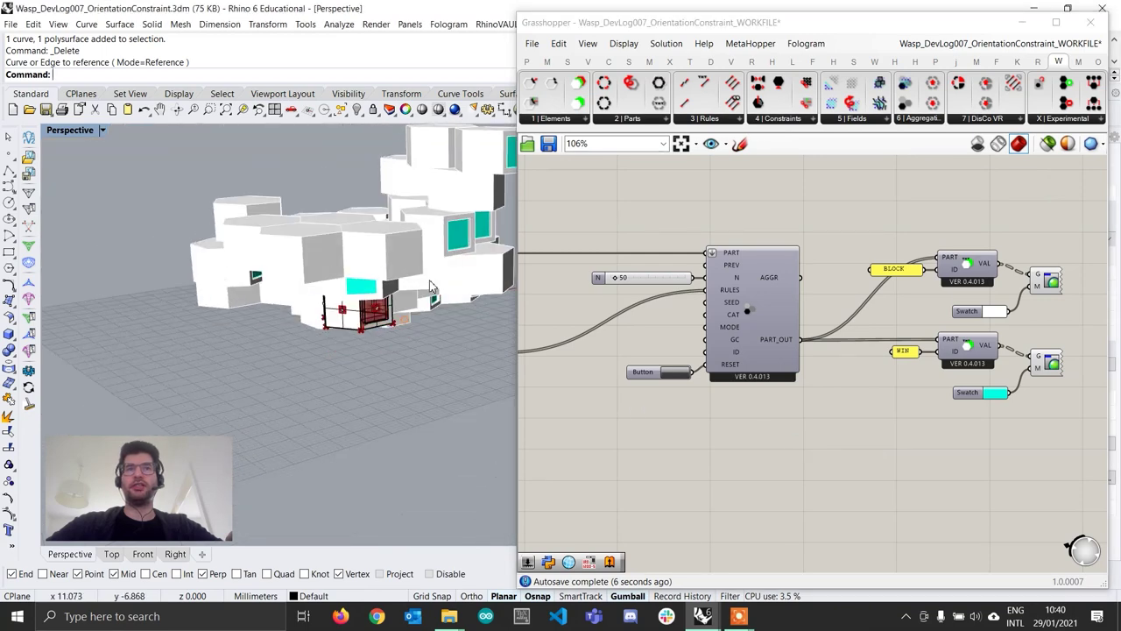
{"action": "left_click", "coordinate": [680, 375]}
{"action": "scroll", "coordinate": [477, 362], "scroll_direction": "down", "scroll_amount": 5}
{"action": "mouse_move", "coordinate": [348, 321]}
{"action": "right_mouse_down"}
{"action": "mouse_move", "coordinate": [315, 441]}
{"action": "mouse_move", "coordinate": [490, 293]}
{"action": "mouse_move", "coordinate": [361, 317]}
{"action": "right_mouse_up"}
Add a number slider set to 1, connect it to the aggregation's MODE input, and reset the aggregation to apply local constraints
{"action": "scroll", "coordinate": [372, 325], "scroll_direction": "up", "scroll_amount": 2}
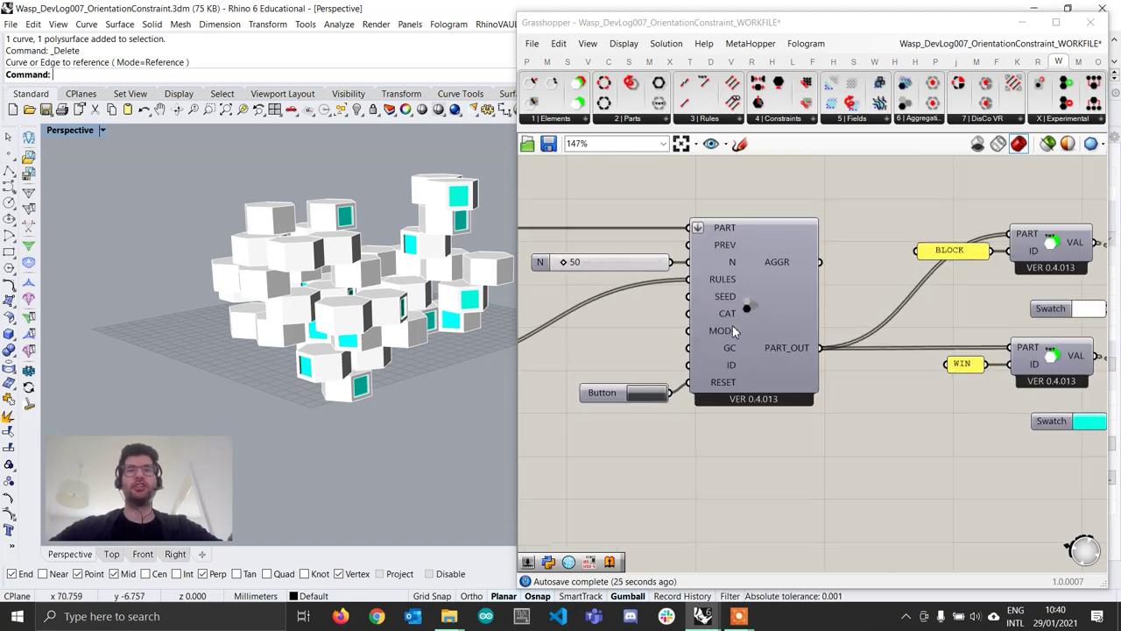
{"action": "scroll", "coordinate": [733, 325], "scroll_direction": "up", "scroll_amount": 3}
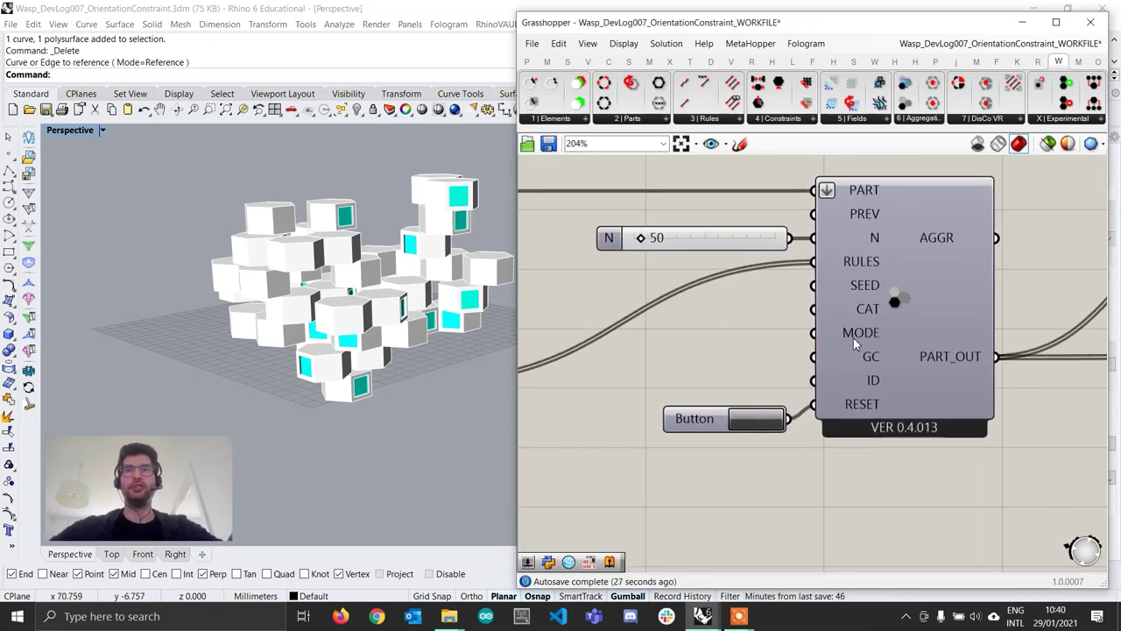
{"action": "mouse_move", "coordinate": [853, 336]}
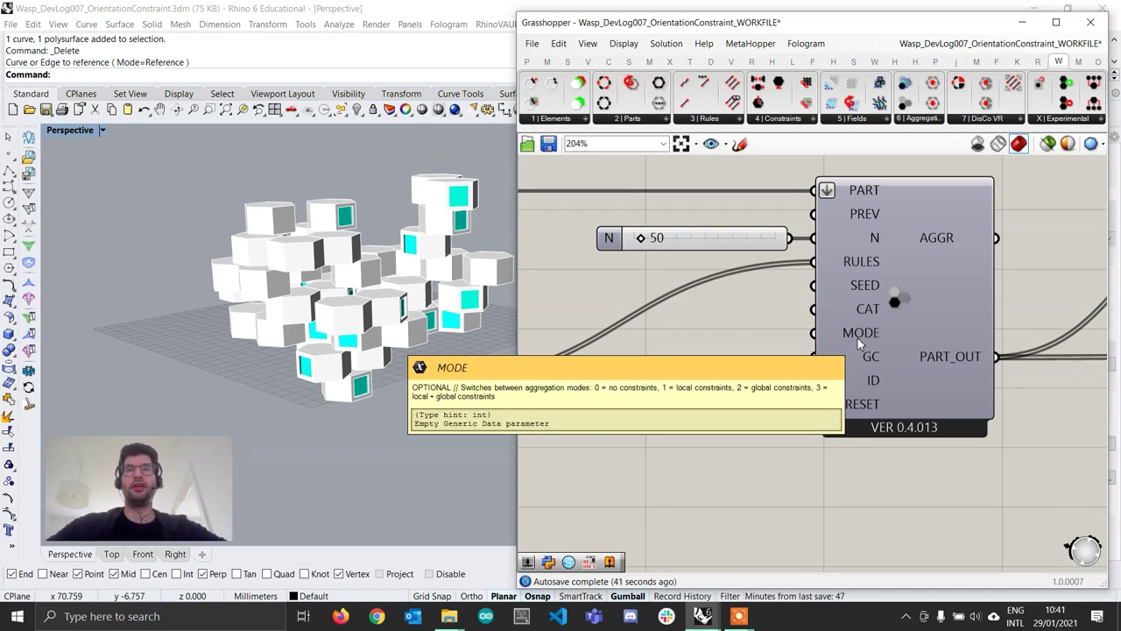
{"action": "double_click", "coordinate": [720, 338]}
{"action": "type", "text": "1"}
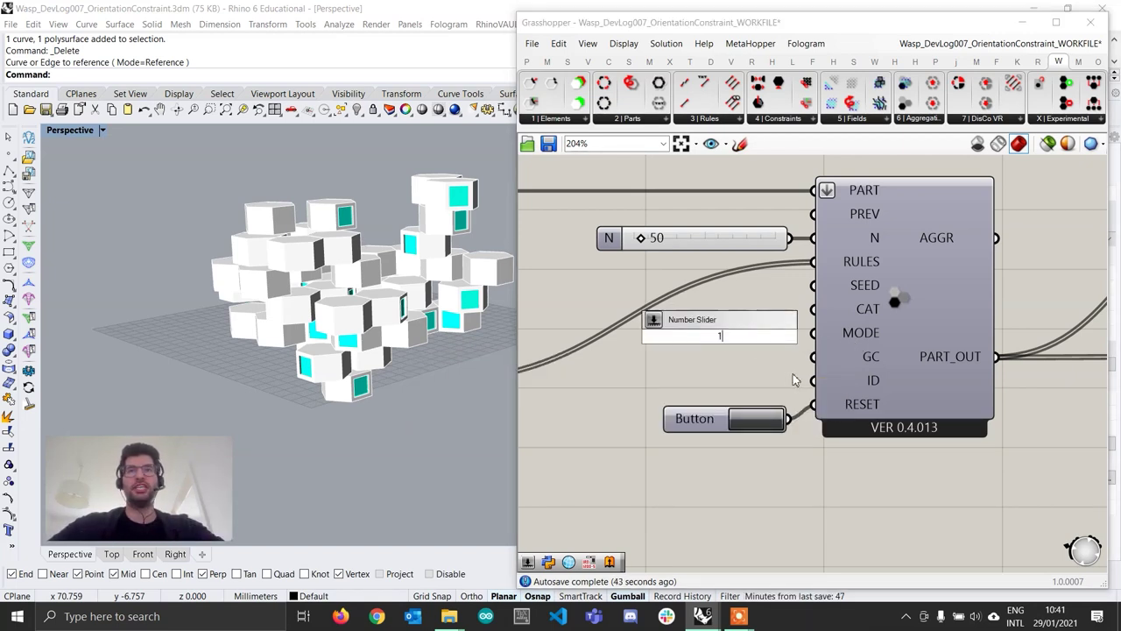
{"action": "key", "text": "Return"}
{"action": "left_click_drag", "start_coordinate": [750, 335], "coordinate": [815, 333]}
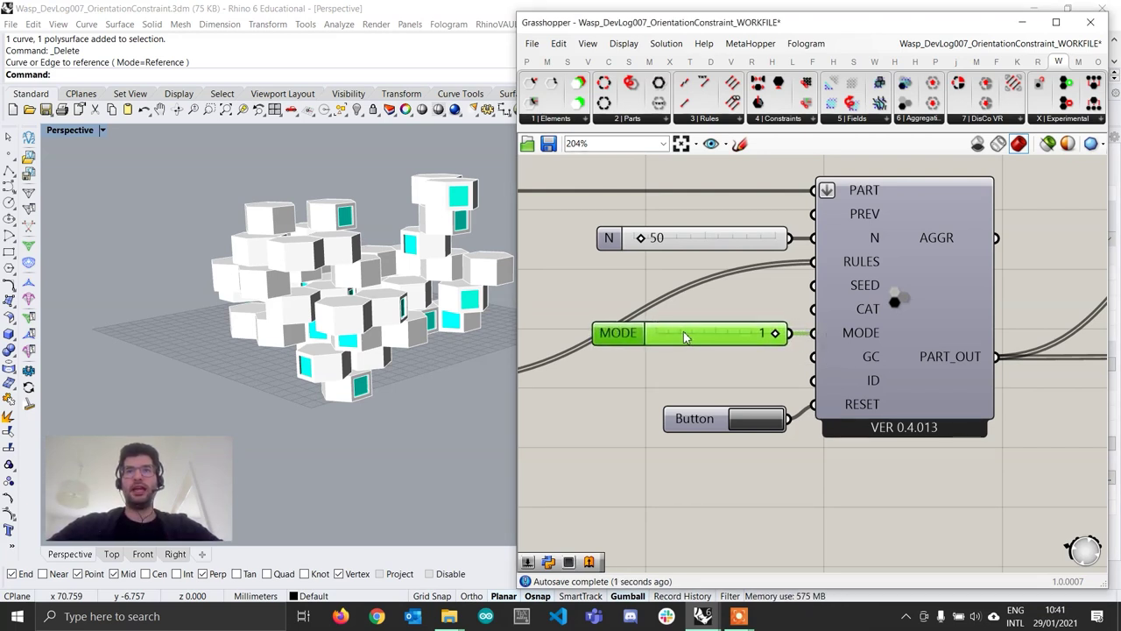
{"action": "left_click", "coordinate": [755, 420]}
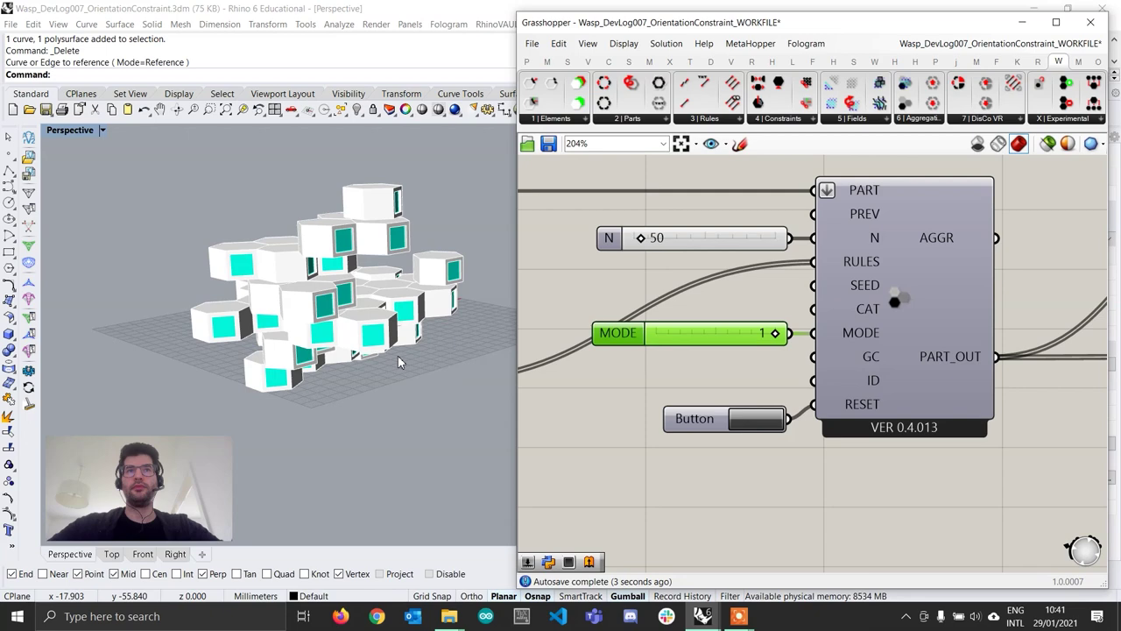
{"action": "right_click_drag", "start_coordinate": [333, 272], "coordinate": [346, 337]}
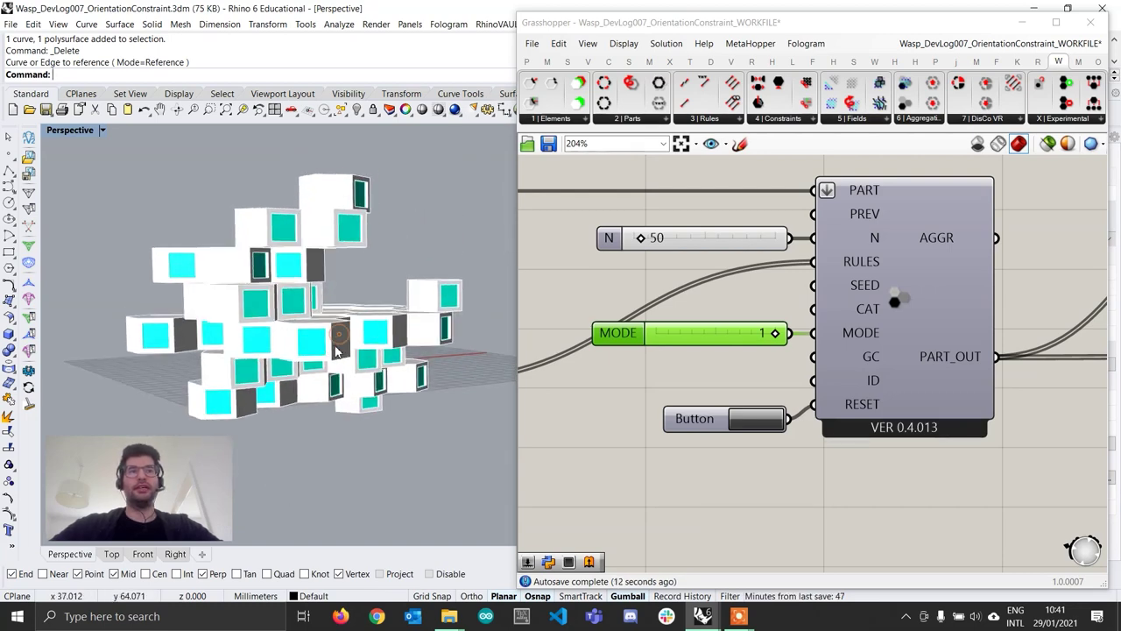
Set the aggregation's N slider to 200 parts and view the enlarged aggregation
{"action": "double_click", "coordinate": [691, 247]}
{"action": "type", "text": "100"}
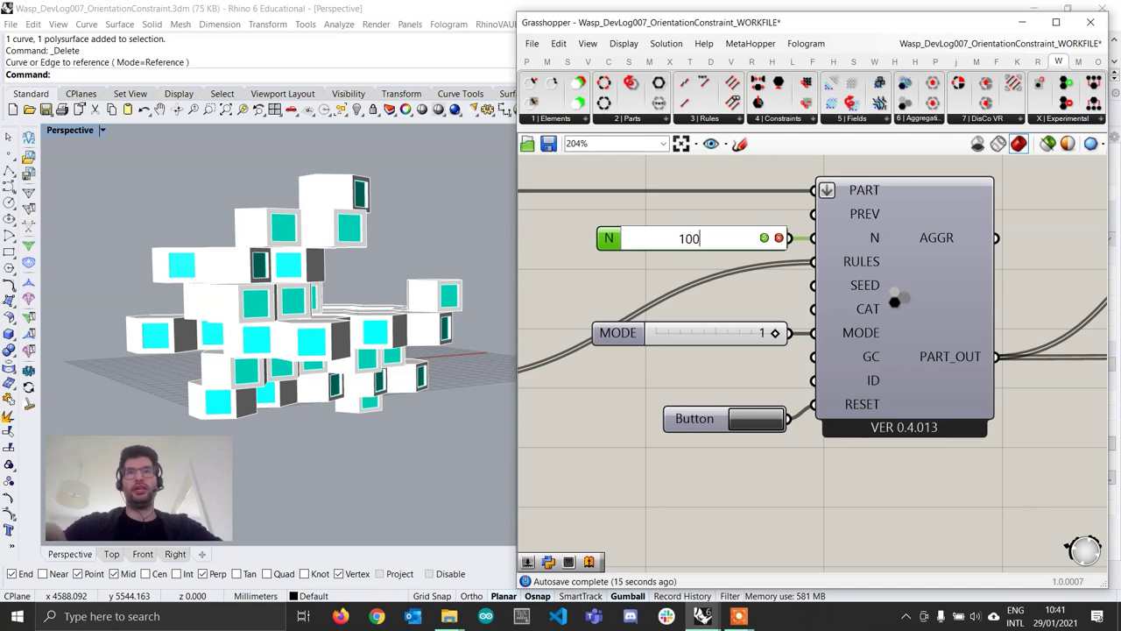
{"action": "type", "text": "00"}
{"action": "key", "text": "Return"}
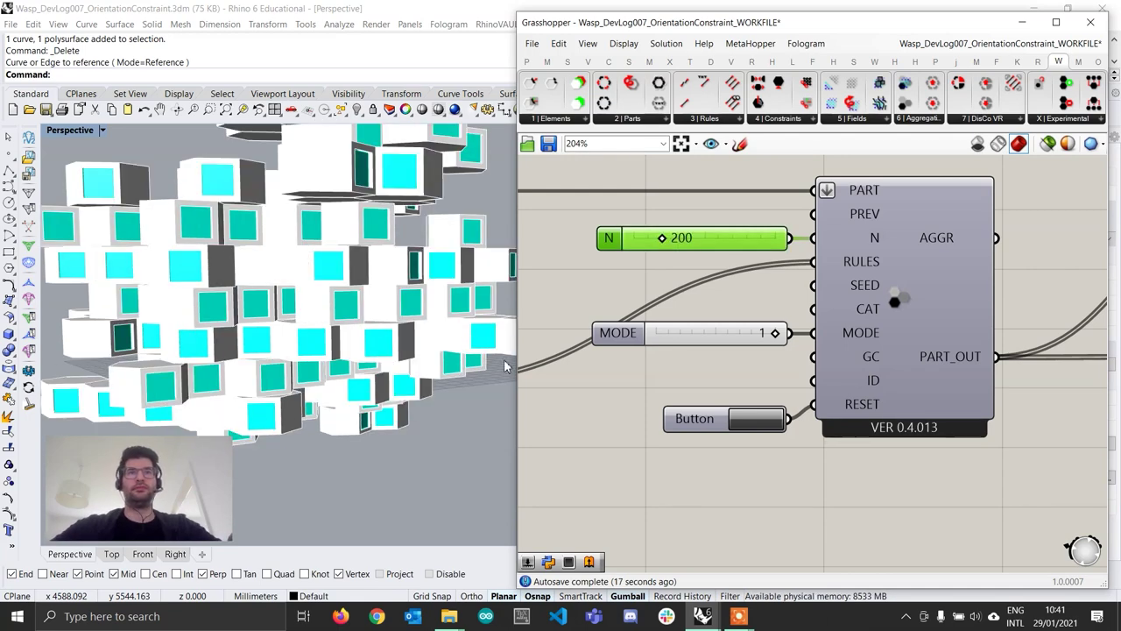
{"action": "scroll", "coordinate": [378, 373], "scroll_direction": "down", "scroll_amount": 6}
{"action": "right_click_drag", "start_coordinate": [377, 350], "coordinate": [489, 271]}
Set the orientation constraint's Domain start to 90 and Domain end to 160
{"action": "scroll", "coordinate": [774, 355], "scroll_direction": "down", "scroll_amount": 4}
{"action": "right_click_drag", "start_coordinate": [631, 413], "coordinate": [871, 338]}
{"action": "scroll", "coordinate": [871, 338], "scroll_direction": "down", "scroll_amount": 4}
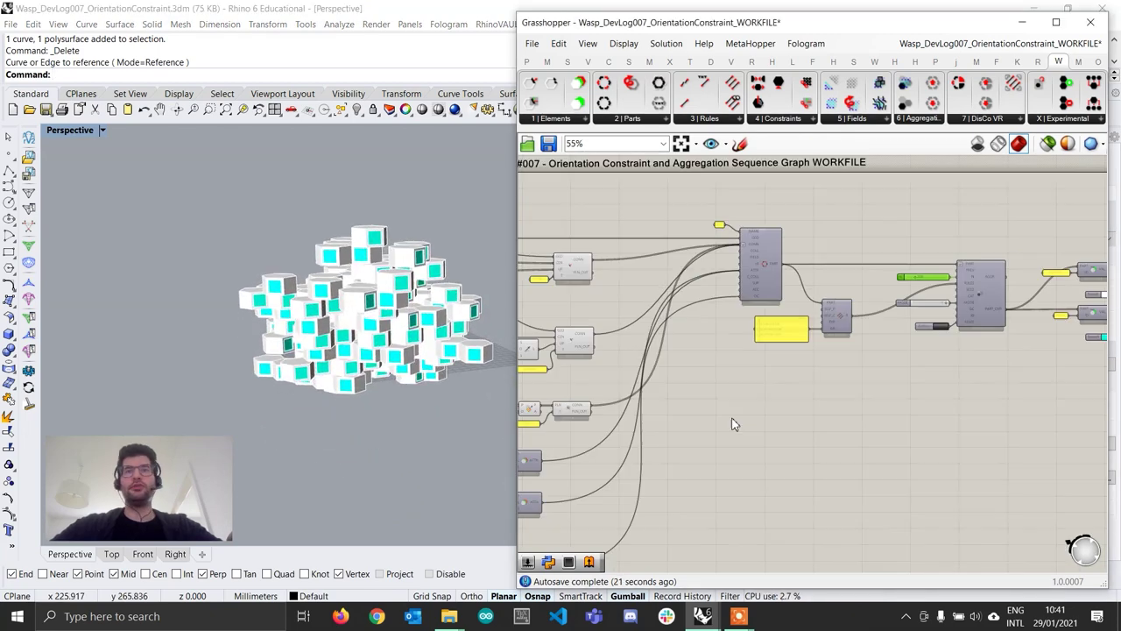
{"action": "right_click_drag", "start_coordinate": [733, 423], "coordinate": [883, 373]}
{"action": "right_click_drag", "start_coordinate": [601, 516], "coordinate": [704, 388]}
{"action": "scroll", "coordinate": [703, 388], "scroll_direction": "up", "scroll_amount": 8}
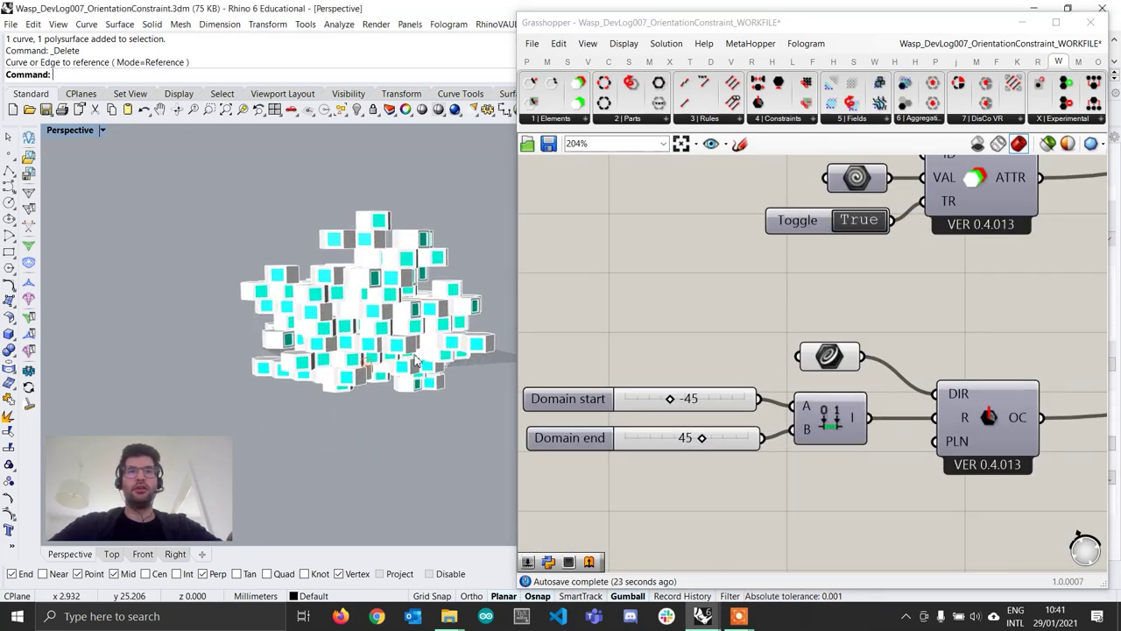
{"action": "scroll", "coordinate": [683, 417], "scroll_direction": "up", "scroll_amount": 1}
{"action": "double_click", "coordinate": [727, 405]}
{"action": "type", "text": "90"}
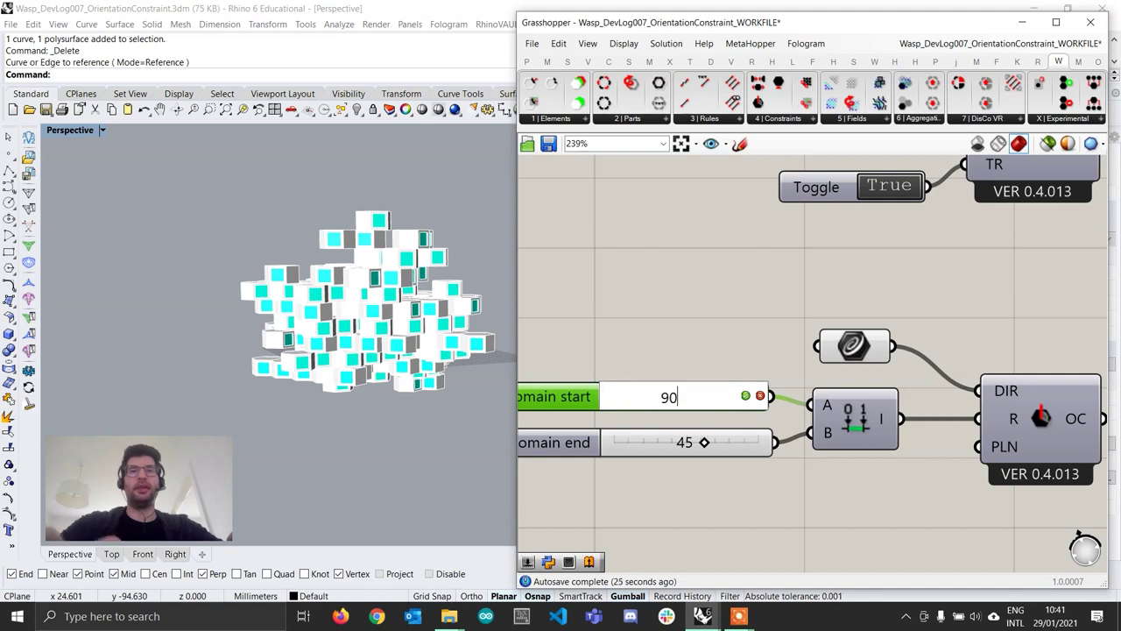
{"action": "key", "text": "Return"}
{"action": "double_click", "coordinate": [727, 445]}
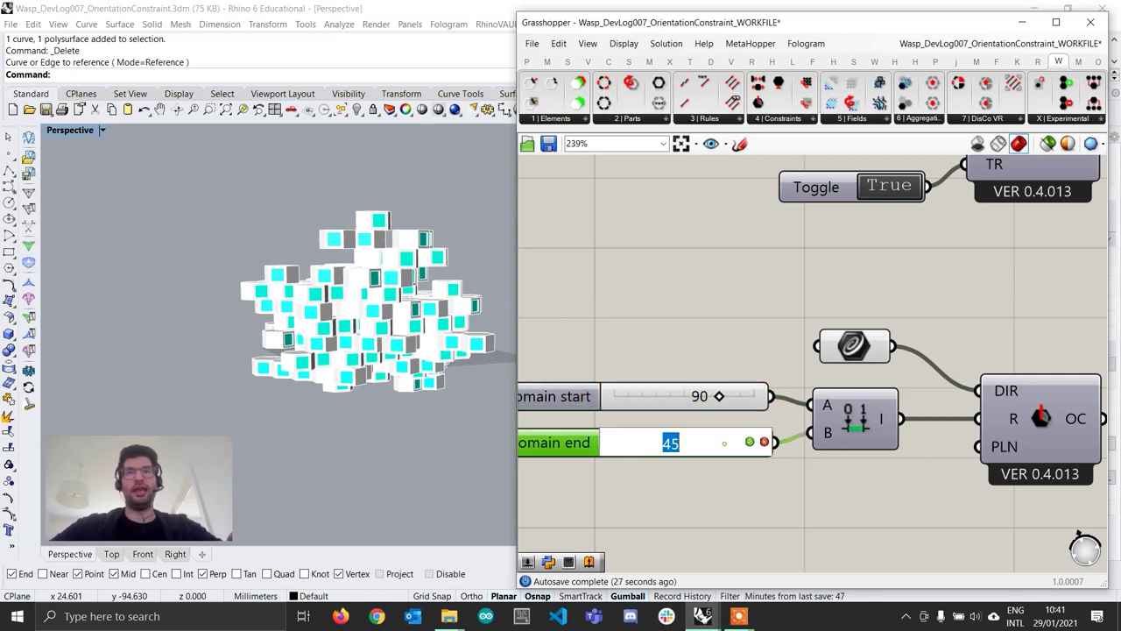
{"action": "type", "text": "160"}
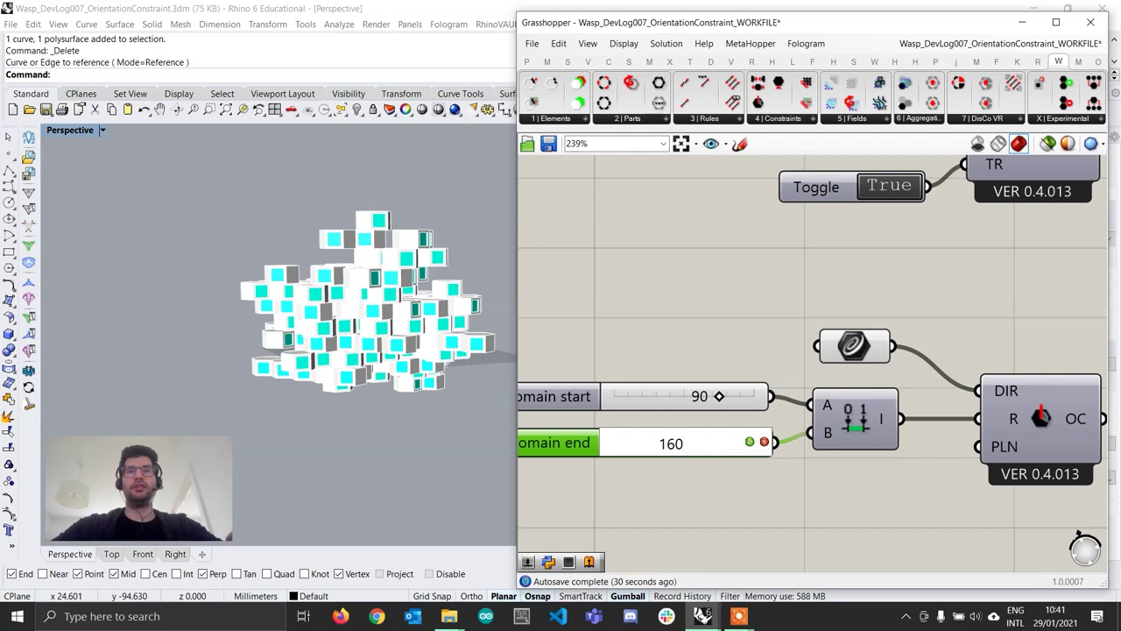
{"action": "key", "text": "Return"}
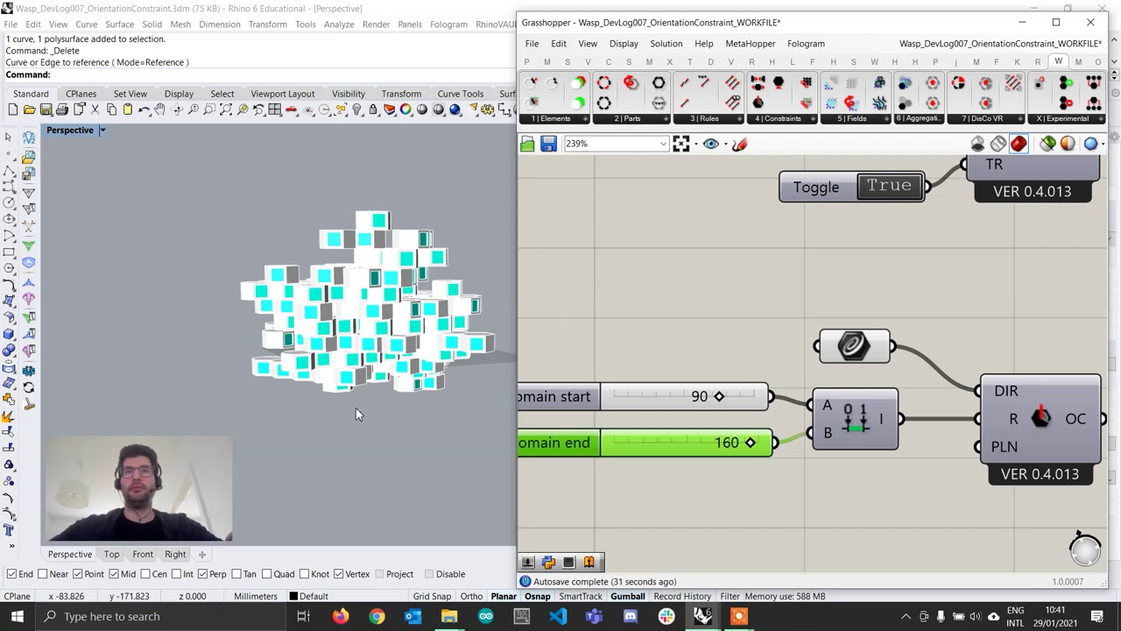
Reset the aggregation to apply the 90 to 160 domain and inspect the window orientations
{"action": "scroll", "coordinate": [902, 557], "scroll_direction": "down", "scroll_amount": 8}
{"action": "right_click_drag", "start_coordinate": [946, 368], "coordinate": [881, 383]}
{"action": "scroll", "coordinate": [859, 306], "scroll_direction": "up", "scroll_amount": 7}
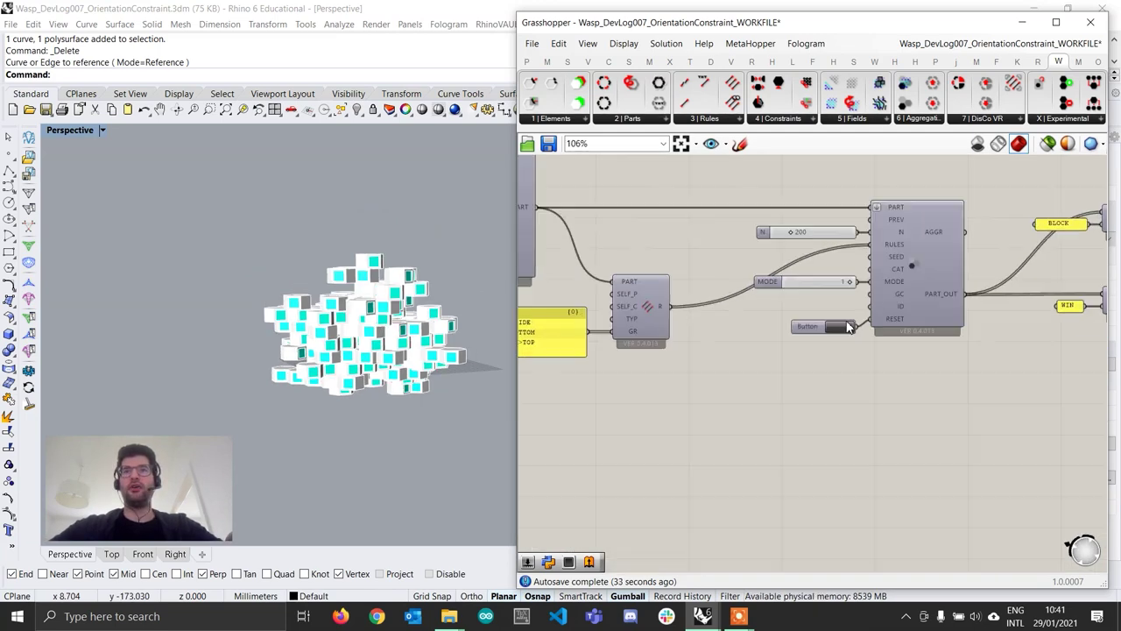
{"action": "left_click", "coordinate": [837, 329]}
{"action": "scroll", "coordinate": [293, 322], "scroll_direction": "up", "scroll_amount": 7}
{"action": "right_click_drag", "start_coordinate": [289, 320], "coordinate": [237, 289]}
{"action": "scroll", "coordinate": [237, 290], "scroll_direction": "down", "scroll_amount": 7}
{"action": "scroll", "coordinate": [360, 357], "scroll_direction": "up", "scroll_amount": 4}
{"action": "mouse_move", "coordinate": [359, 358]}
{"action": "right_mouse_down"}
{"action": "mouse_move", "coordinate": [349, 361]}
{"action": "mouse_move", "coordinate": [379, 350]}
{"action": "mouse_move", "coordinate": [415, 288]}
{"action": "mouse_move", "coordinate": [386, 293]}
{"action": "mouse_move", "coordinate": [400, 412]}
{"action": "mouse_move", "coordinate": [470, 257]}
{"action": "mouse_move", "coordinate": [260, 298]}
{"action": "mouse_move", "coordinate": [451, 328]}
{"action": "mouse_move", "coordinate": [333, 290]}
{"action": "mouse_move", "coordinate": [360, 346]}
{"action": "right_mouse_up"}
Widen the orientation constraint's angle domain to run from -180 to 180
{"action": "right_click_drag", "start_coordinate": [721, 391], "coordinate": [832, 350]}
{"action": "scroll", "coordinate": [833, 350], "scroll_direction": "down", "scroll_amount": 10}
{"action": "right_click_drag", "start_coordinate": [650, 445], "coordinate": [957, 375]}
{"action": "scroll", "coordinate": [906, 403], "scroll_direction": "up", "scroll_amount": 10}
{"action": "scroll", "coordinate": [672, 472], "scroll_direction": "up", "scroll_amount": 2}
{"action": "left_click_drag", "start_coordinate": [814, 400], "coordinate": [701, 408]}
{"action": "scroll", "coordinate": [919, 452], "scroll_direction": "down", "scroll_amount": 9}
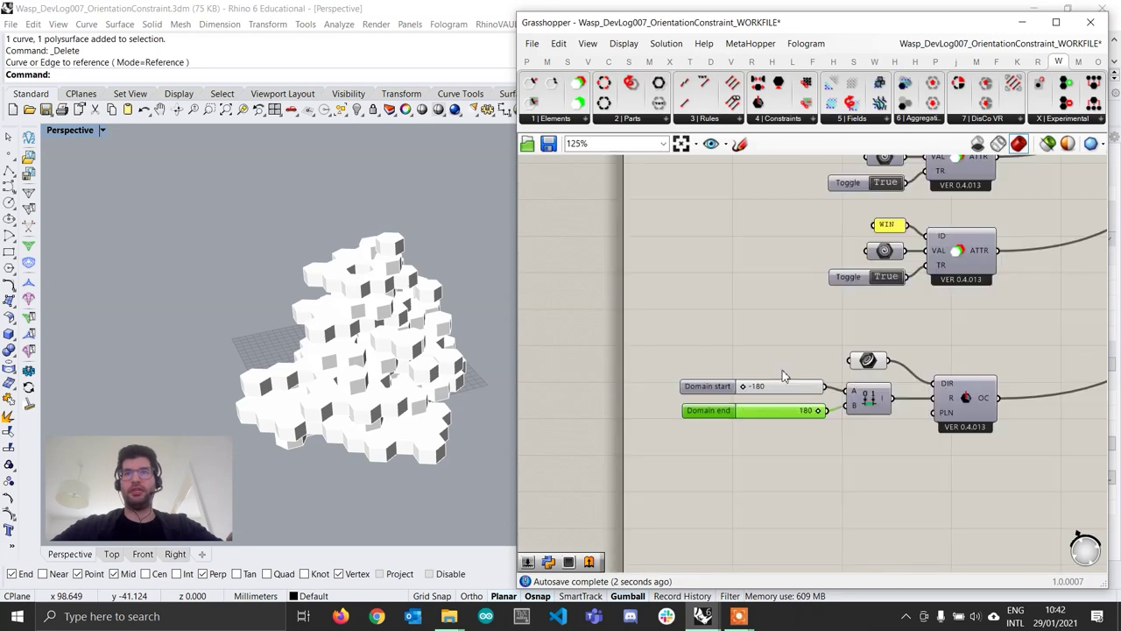
Reset the aggregation with the full -180 to 180 domain and inspect the window orientations
{"action": "right_click_drag", "start_coordinate": [904, 317], "coordinate": [765, 427]}
{"action": "scroll", "coordinate": [931, 380], "scroll_direction": "up", "scroll_amount": 5}
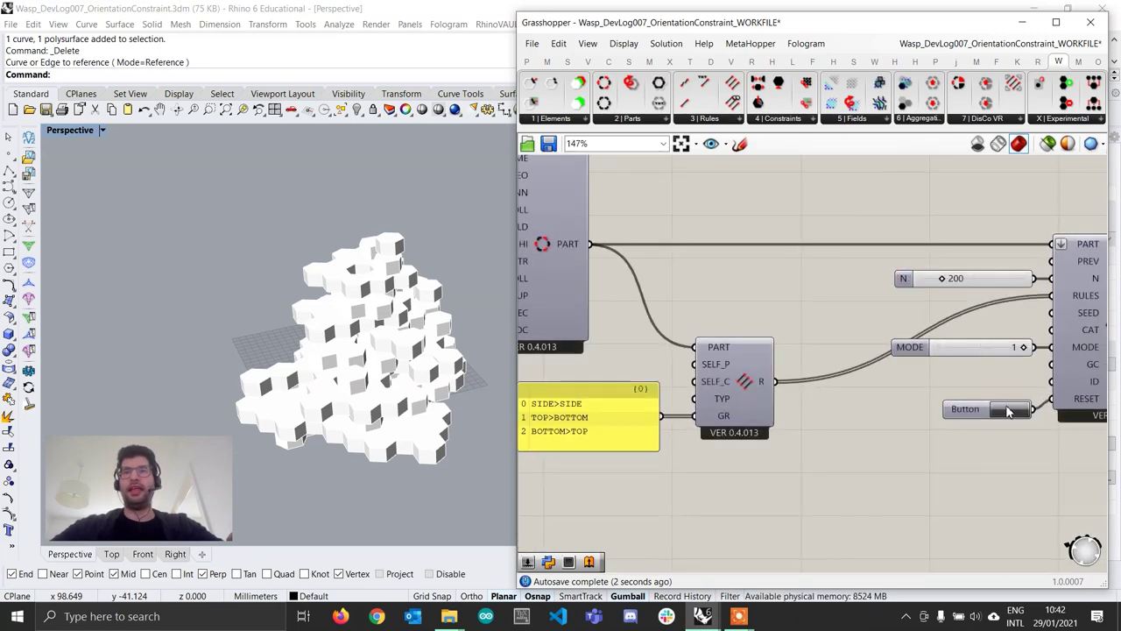
{"action": "left_click", "coordinate": [1008, 410]}
{"action": "right_click_drag", "start_coordinate": [416, 319], "coordinate": [368, 307]}
{"action": "scroll", "coordinate": [328, 241], "scroll_direction": "up", "scroll_amount": 4}
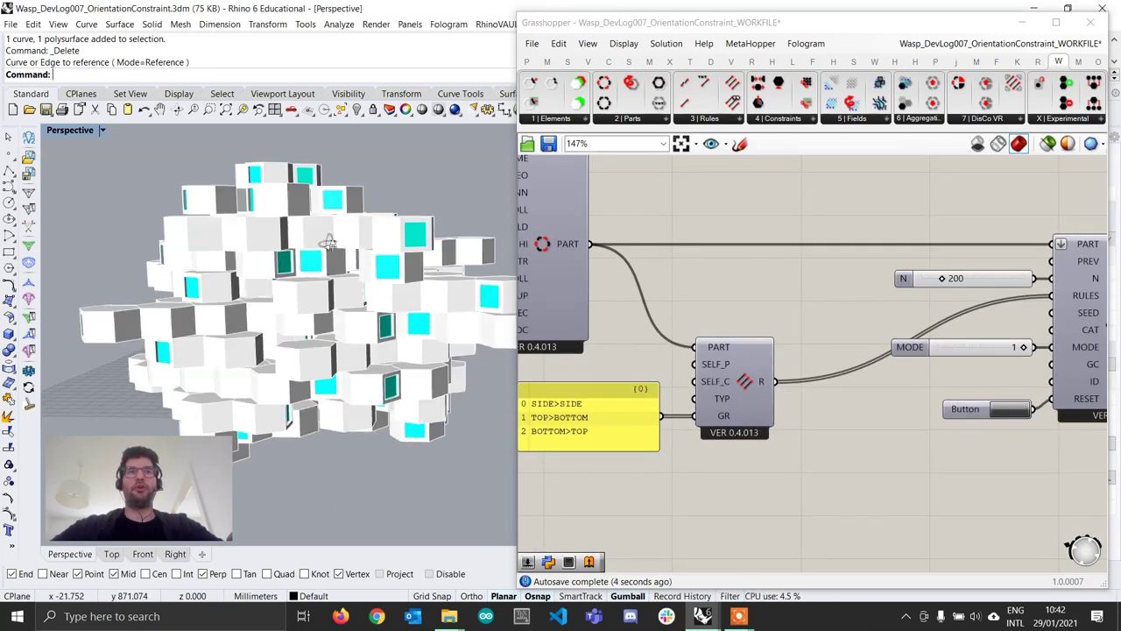
{"action": "right_click_drag", "start_coordinate": [328, 241], "coordinate": [298, 317]}
Lower the Domain end slider of the orientation constraint and reset the aggregation
{"action": "right_click_drag", "start_coordinate": [613, 444], "coordinate": [1101, 205]}
{"action": "scroll", "coordinate": [756, 383], "scroll_direction": "down", "scroll_amount": 6}
{"action": "scroll", "coordinate": [792, 407], "scroll_direction": "up", "scroll_amount": 8}
{"action": "left_click_drag", "start_coordinate": [838, 400], "coordinate": [727, 400]}
{"action": "scroll", "coordinate": [779, 382], "scroll_direction": "down", "scroll_amount": 8}
{"action": "right_click_drag", "start_coordinate": [893, 381], "coordinate": [784, 428]}
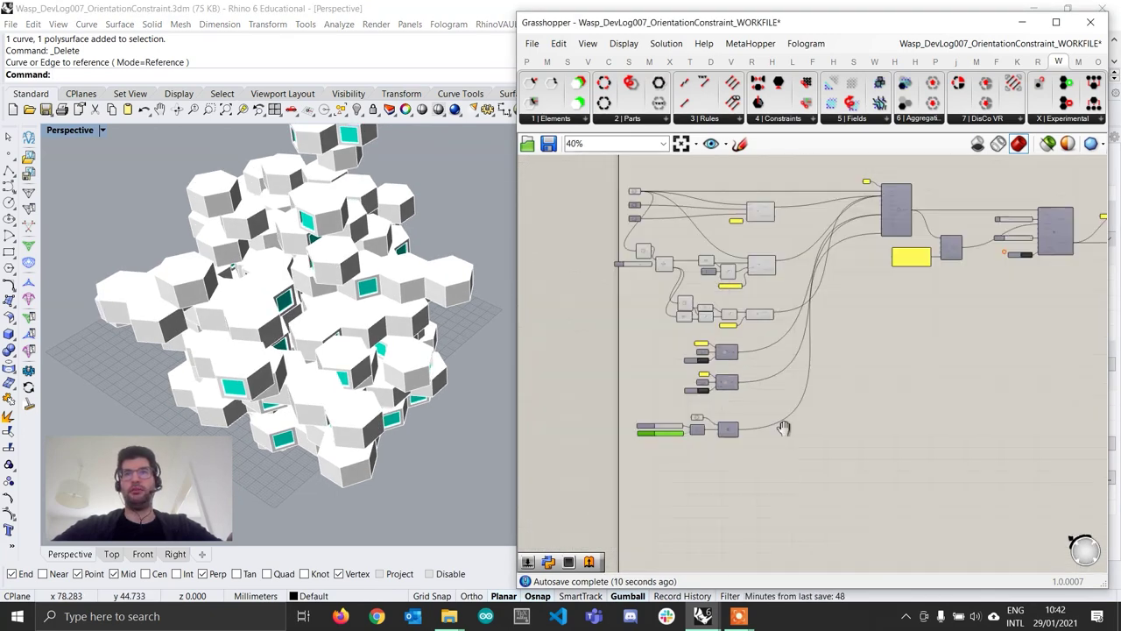
{"action": "scroll", "coordinate": [1043, 256], "scroll_direction": "up", "scroll_amount": 5}
{"action": "right_click_drag", "start_coordinate": [1065, 363], "coordinate": [956, 421]}
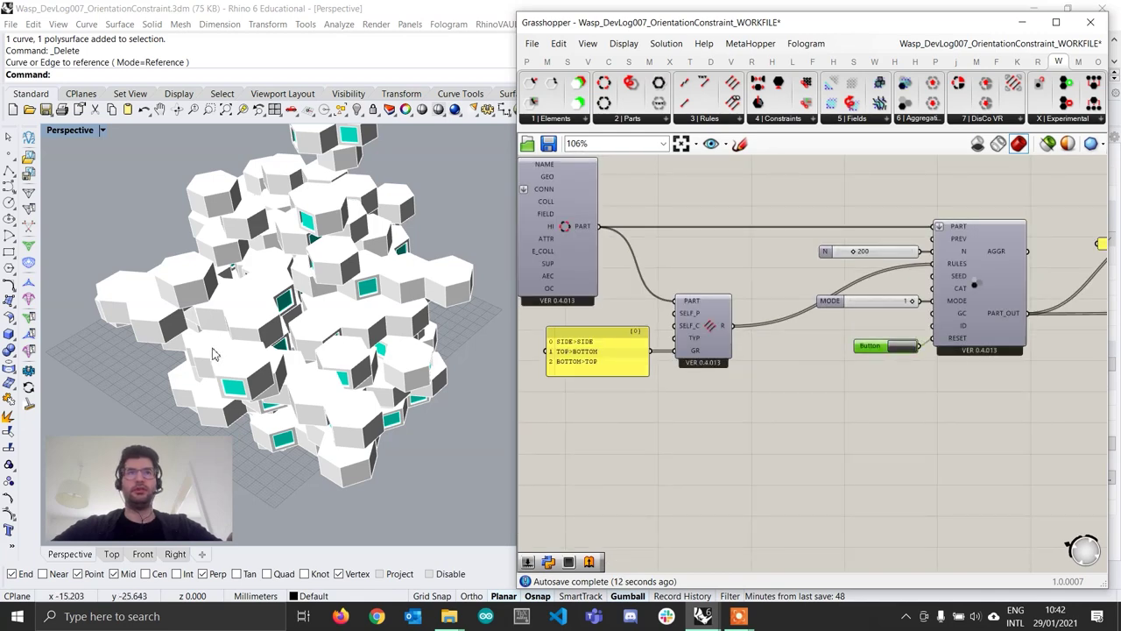
{"action": "scroll", "coordinate": [876, 346], "scroll_direction": "up", "scroll_amount": 3}
{"action": "scroll", "coordinate": [941, 357], "scroll_direction": "up", "scroll_amount": 1}
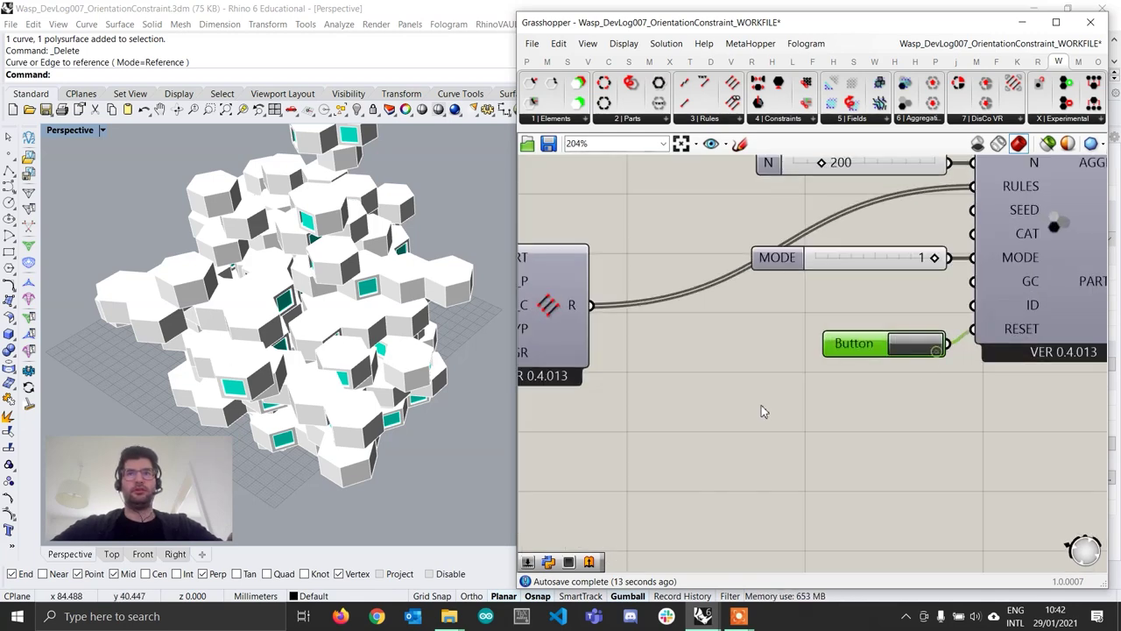
{"action": "left_click", "coordinate": [920, 344]}
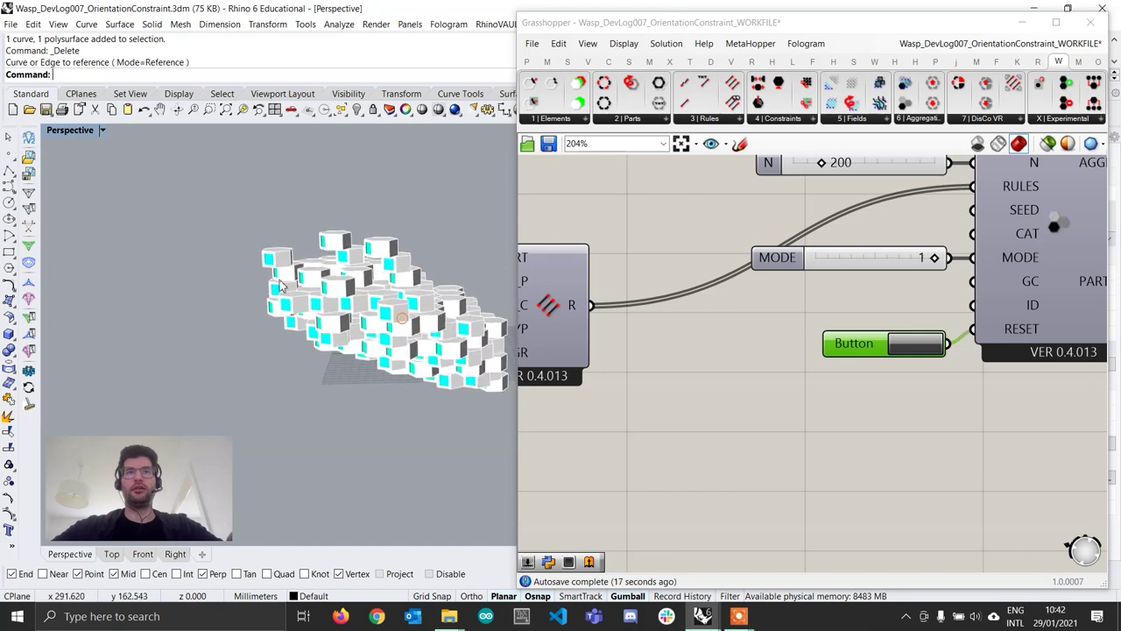
Examine the window orientations of the regenerated aggregation from several sides
{"action": "right_click_drag", "start_coordinate": [390, 331], "coordinate": [385, 376]}
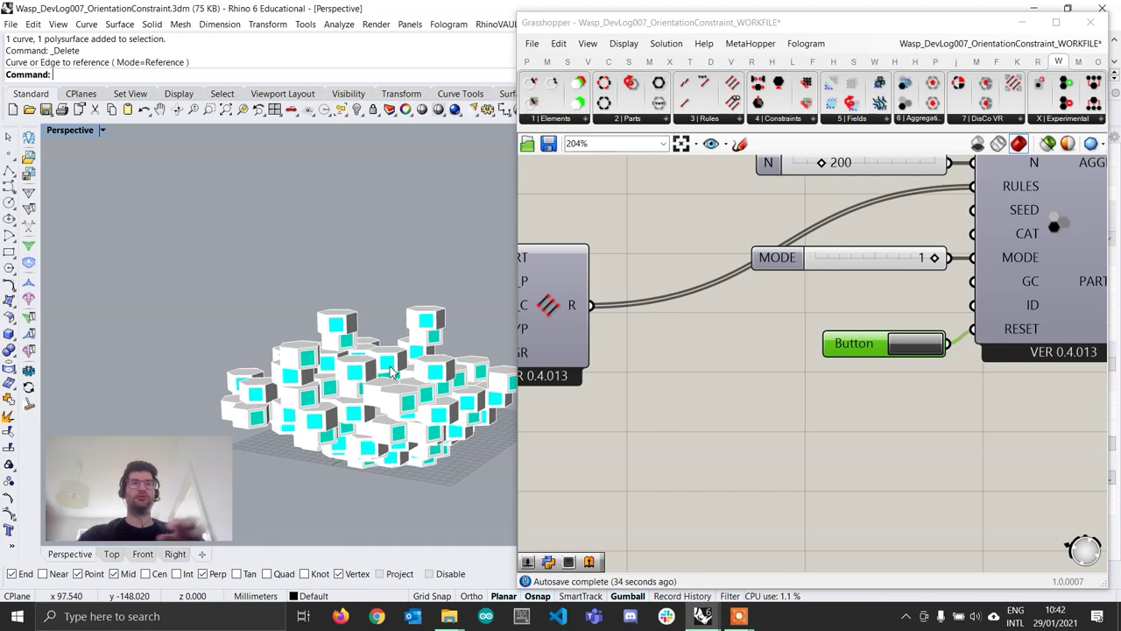
{"action": "right_click_drag", "start_coordinate": [456, 350], "coordinate": [306, 342]}
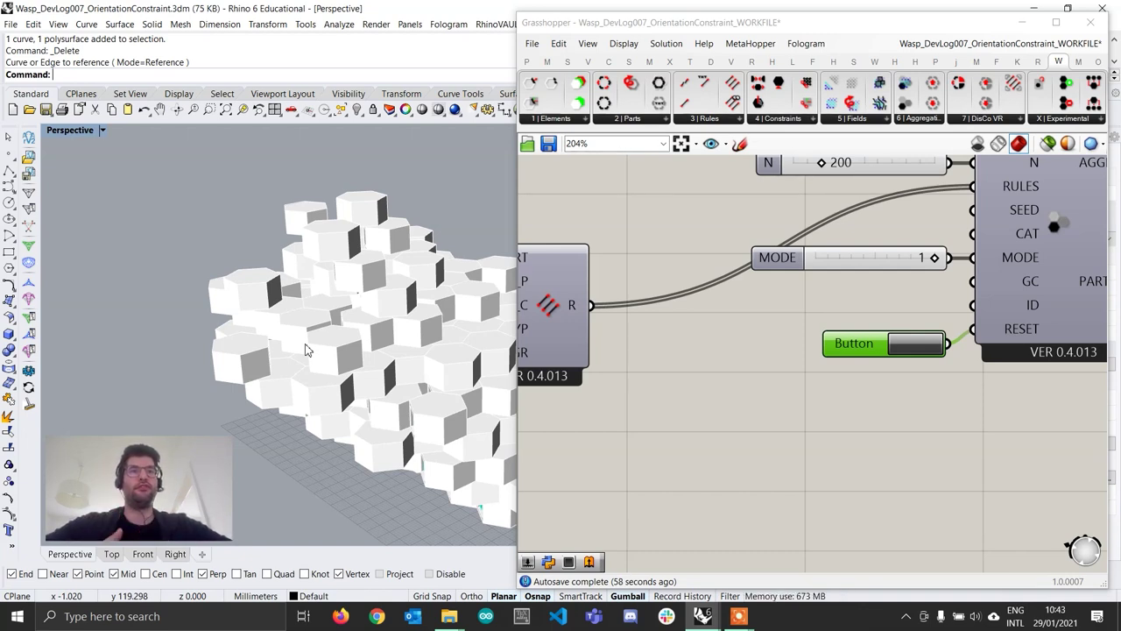
{"action": "scroll", "coordinate": [318, 321], "scroll_direction": "down", "scroll_amount": 2}
{"action": "right_click_drag", "start_coordinate": [420, 473], "coordinate": [254, 470]}
{"action": "scroll", "coordinate": [459, 404], "scroll_direction": "up", "scroll_amount": 4}
{"action": "scroll", "coordinate": [350, 386], "scroll_direction": "down", "scroll_amount": 2}
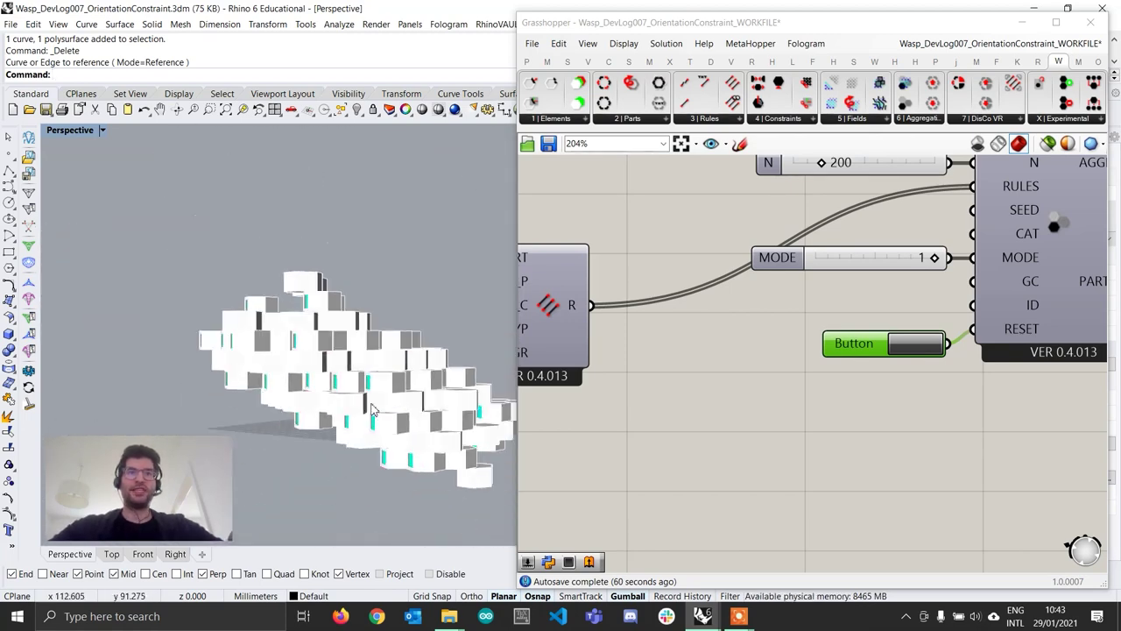
{"action": "right_click_drag", "start_coordinate": [385, 377], "coordinate": [608, 400]}
Add a Wasp_Aggregation Graph component below the WIN preview components
{"action": "scroll", "coordinate": [871, 366], "scroll_direction": "down", "scroll_amount": 5}
{"action": "right_click_drag", "start_coordinate": [961, 377], "coordinate": [750, 368]}
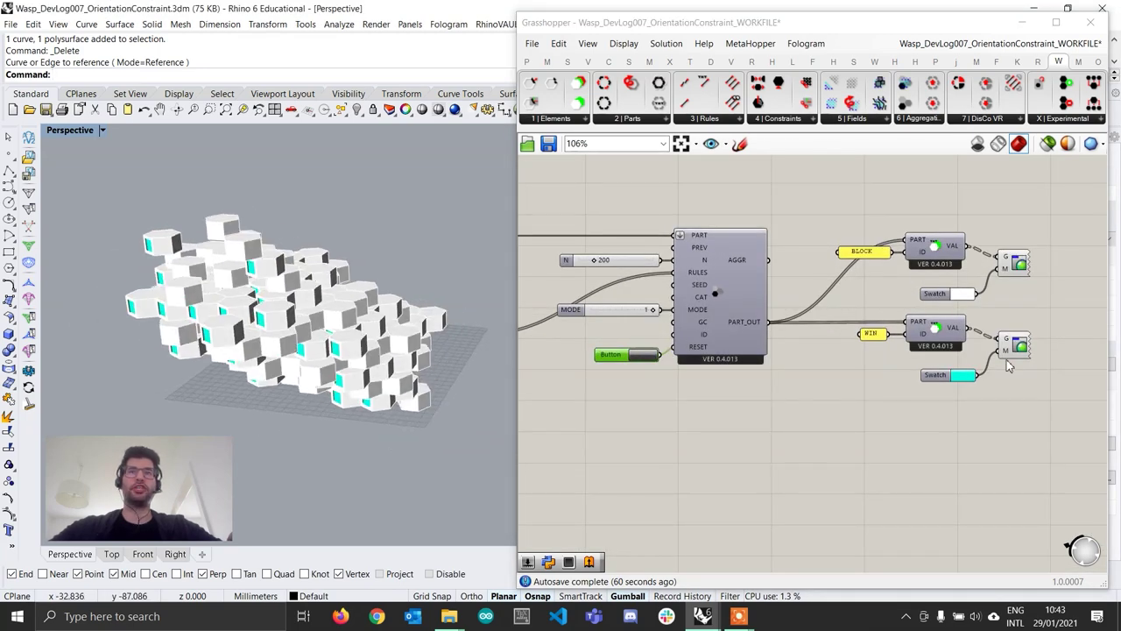
{"action": "scroll", "coordinate": [872, 357], "scroll_direction": "up", "scroll_amount": 3}
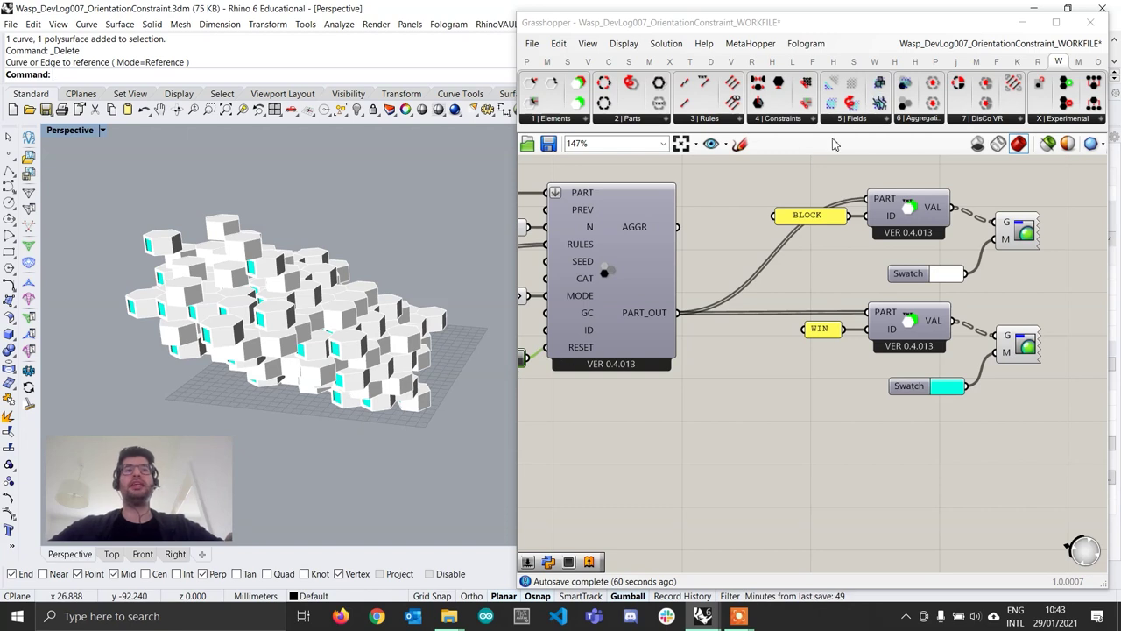
{"action": "left_click", "coordinate": [1075, 122]}
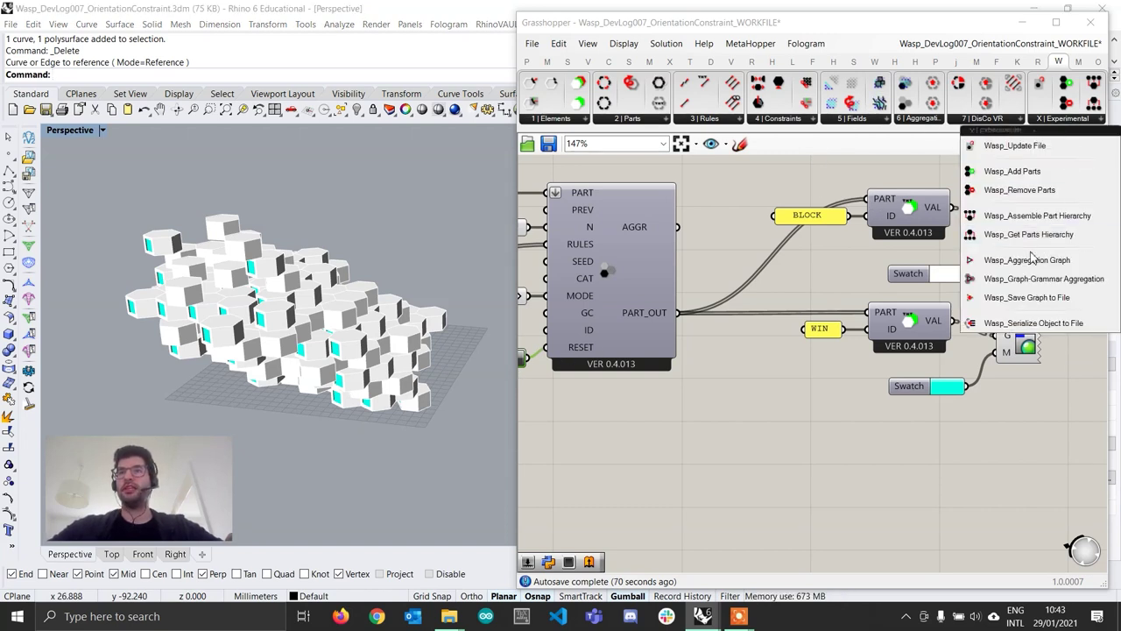
{"action": "left_click_drag", "start_coordinate": [991, 260], "coordinate": [920, 514]}
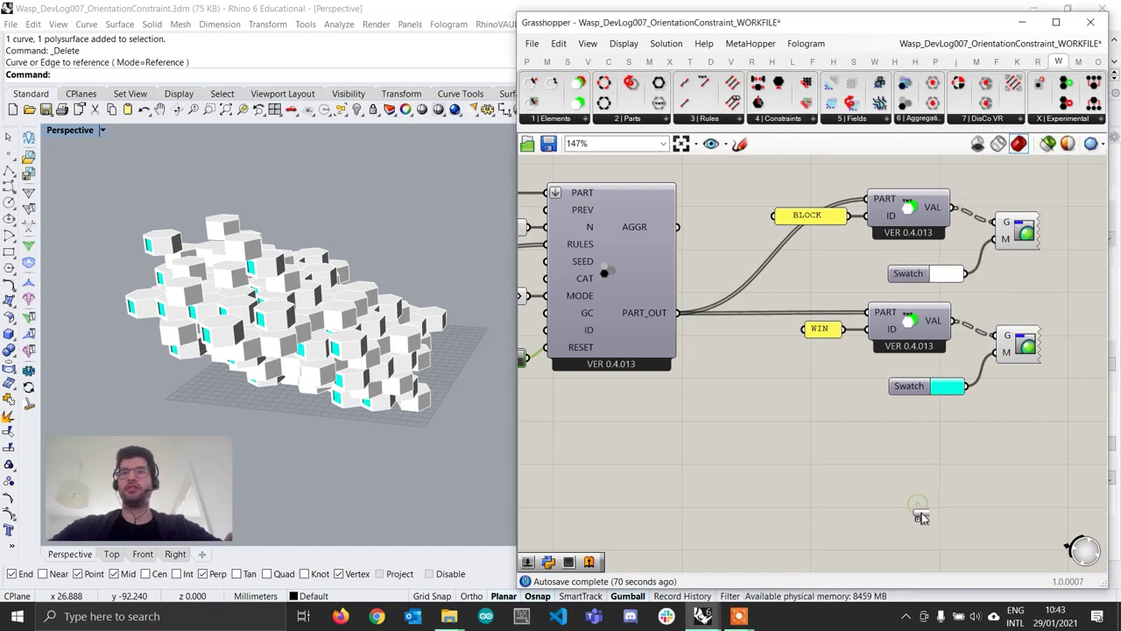
{"action": "left_click", "coordinate": [675, 368]}
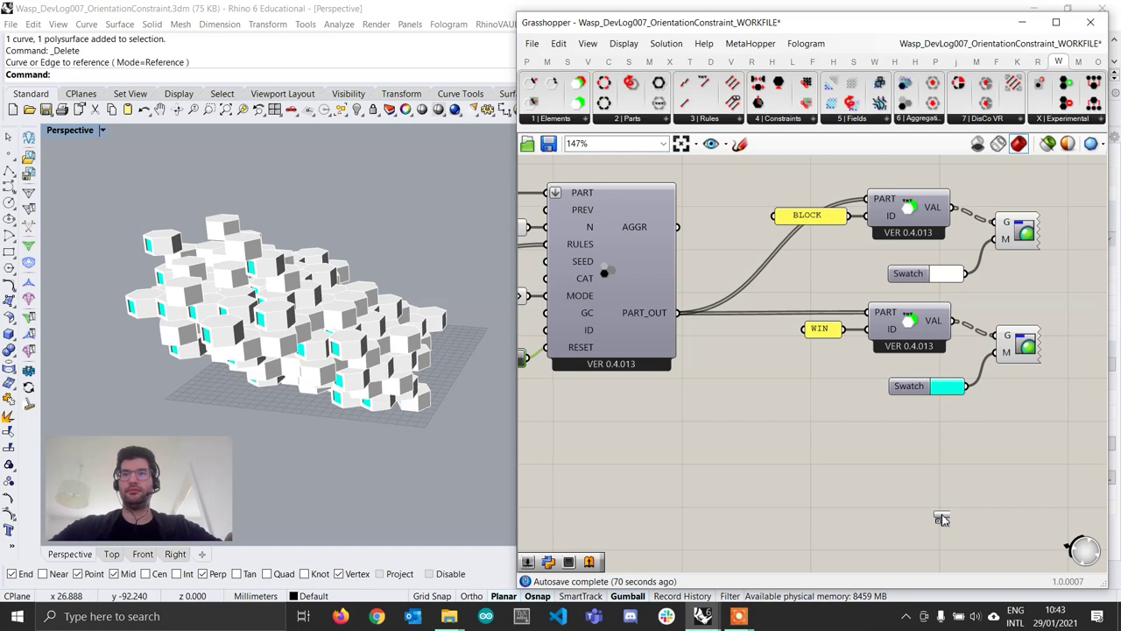
{"action": "left_click", "coordinate": [917, 502]}
Position the Aggregation Graph component and connect the aggregation's AGGR output to its AGGR input
{"action": "scroll", "coordinate": [911, 498], "scroll_direction": "down", "scroll_amount": 4}
{"action": "right_click_drag", "start_coordinate": [927, 508], "coordinate": [800, 431]}
{"action": "scroll", "coordinate": [800, 432], "scroll_direction": "up", "scroll_amount": 3}
{"action": "left_click_drag", "start_coordinate": [767, 435], "coordinate": [785, 470]}
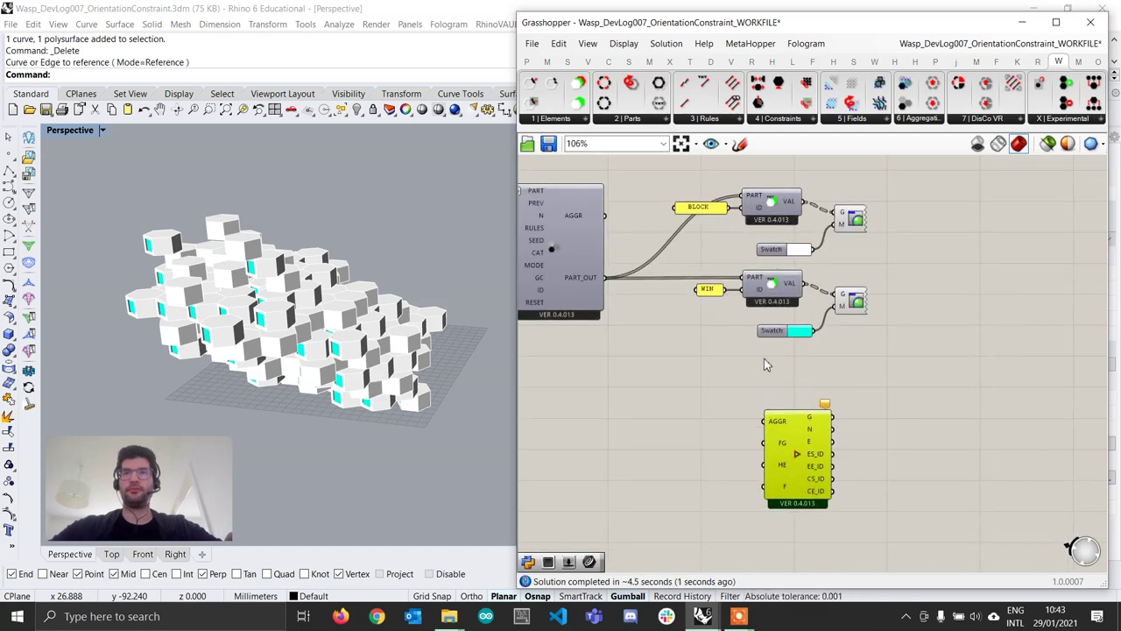
{"action": "mouse_move", "coordinate": [793, 420]}
{"action": "left_mouse_down"}
{"action": "mouse_move", "coordinate": [769, 431]}
{"action": "mouse_move", "coordinate": [786, 427]}
{"action": "left_mouse_up"}
{"action": "left_click_drag", "start_coordinate": [604, 215], "coordinate": [761, 427]}
{"action": "left_click", "coordinate": [833, 389]}
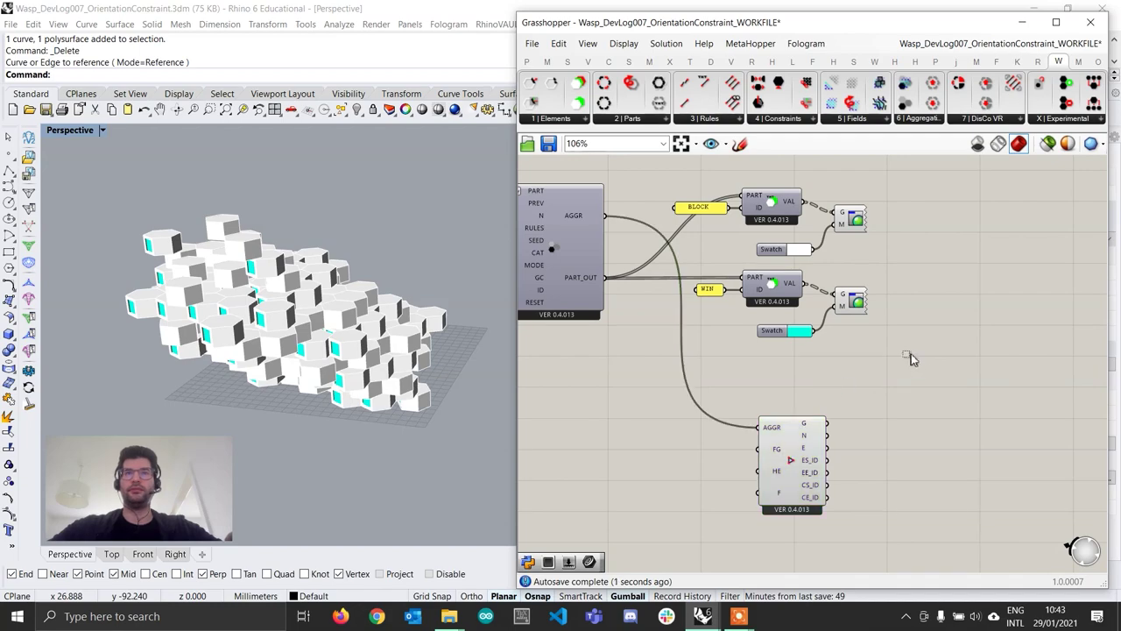
Turn off the preview of the BLOCK and WIN attribute and custom preview components, and view the aggregation graph
{"action": "left_click_drag", "start_coordinate": [913, 356], "coordinate": [731, 149]}
{"action": "right_click", "coordinate": [879, 192]}
{"action": "left_click", "coordinate": [907, 212]}
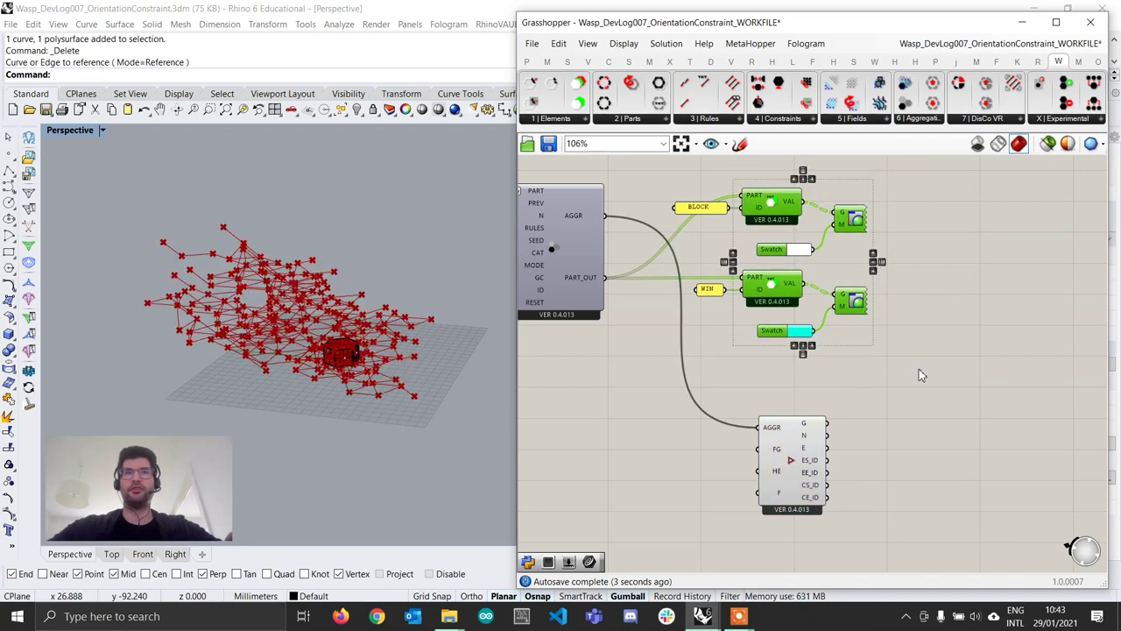
{"action": "left_click", "coordinate": [919, 369]}
{"action": "scroll", "coordinate": [263, 240], "scroll_direction": "up", "scroll_amount": 4}
{"action": "right_click_drag", "start_coordinate": [498, 348], "coordinate": [496, 242], "text": "shift"}
{"action": "right_click_drag", "start_coordinate": [719, 305], "coordinate": [762, 321]}
{"action": "right_click_drag", "start_coordinate": [820, 464], "coordinate": [815, 392]}
Move the Aggregation Graph component down, add a Wasp_Get Part Geometry component above it, and connect PART_OUT to its PART input
{"action": "left_click_drag", "start_coordinate": [815, 392], "coordinate": [809, 437]}
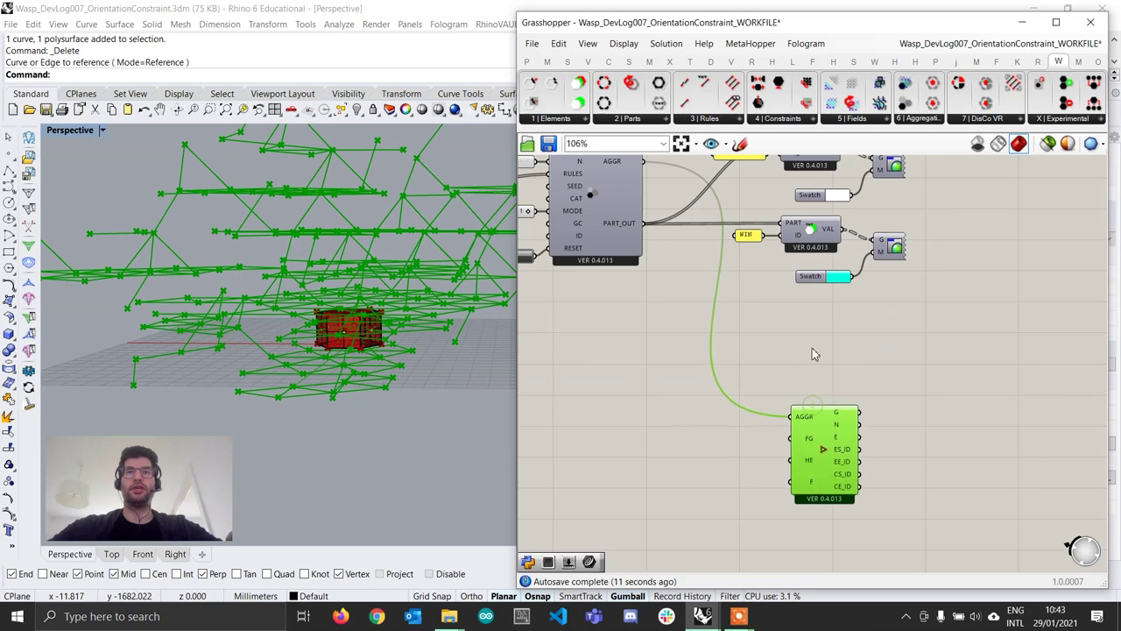
{"action": "left_click", "coordinate": [795, 348]}
{"action": "right_click_drag", "start_coordinate": [795, 346], "coordinate": [804, 409]}
{"action": "double_click", "coordinate": [805, 409]}
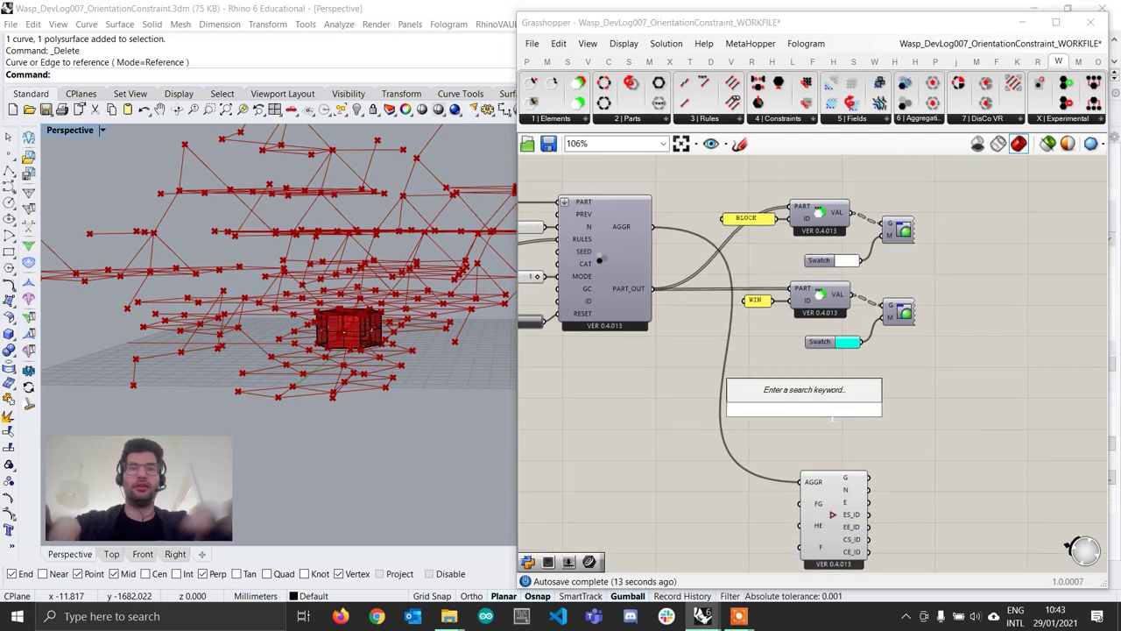
{"action": "left_click", "coordinate": [659, 107]}
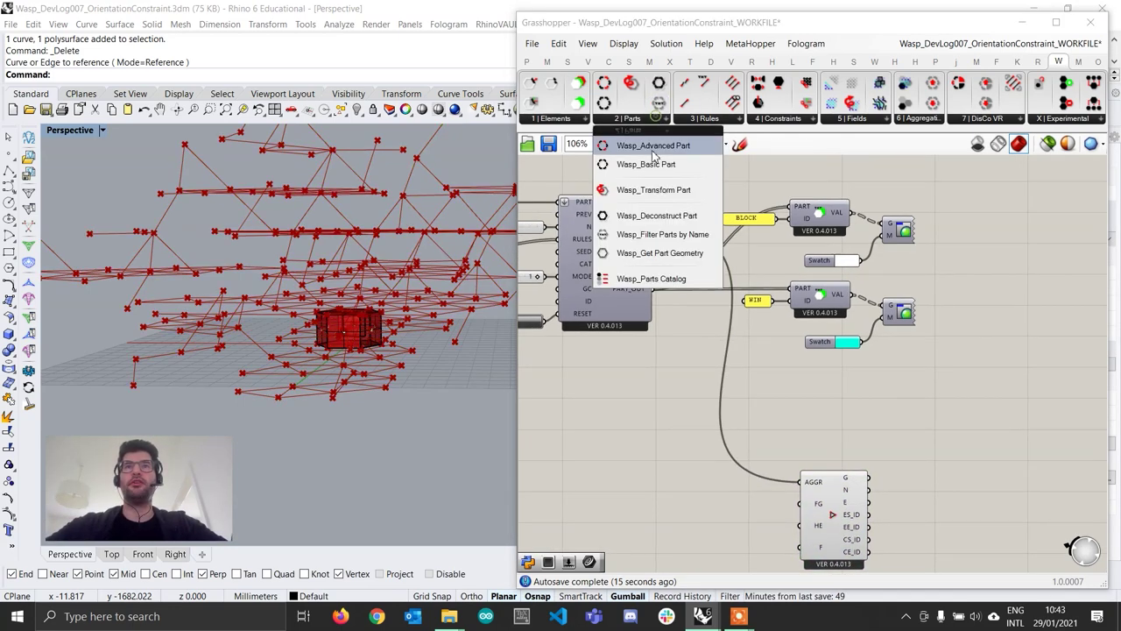
{"action": "left_click", "coordinate": [641, 252]}
{"action": "left_click", "coordinate": [832, 383]}
{"action": "left_click_drag", "start_coordinate": [654, 289], "coordinate": [830, 398]}
{"action": "left_click", "coordinate": [887, 391]}
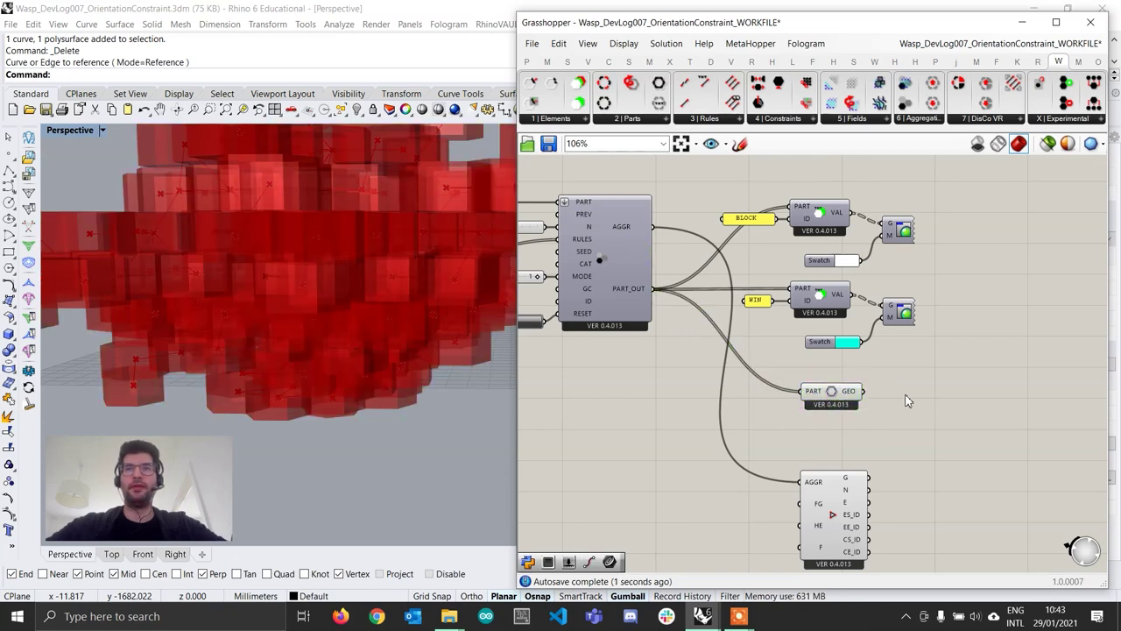
Add a Face Boundaries component and connect the part geometry's GEO output to its M input
{"action": "double_click", "coordinate": [905, 395]}
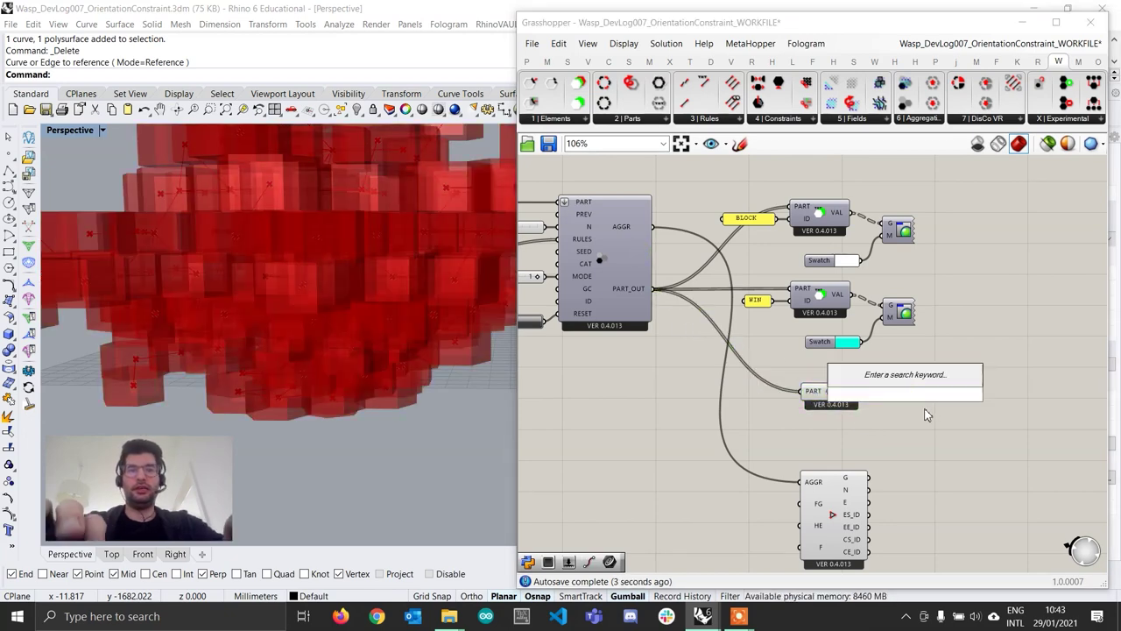
{"action": "type", "text": "face bound"}
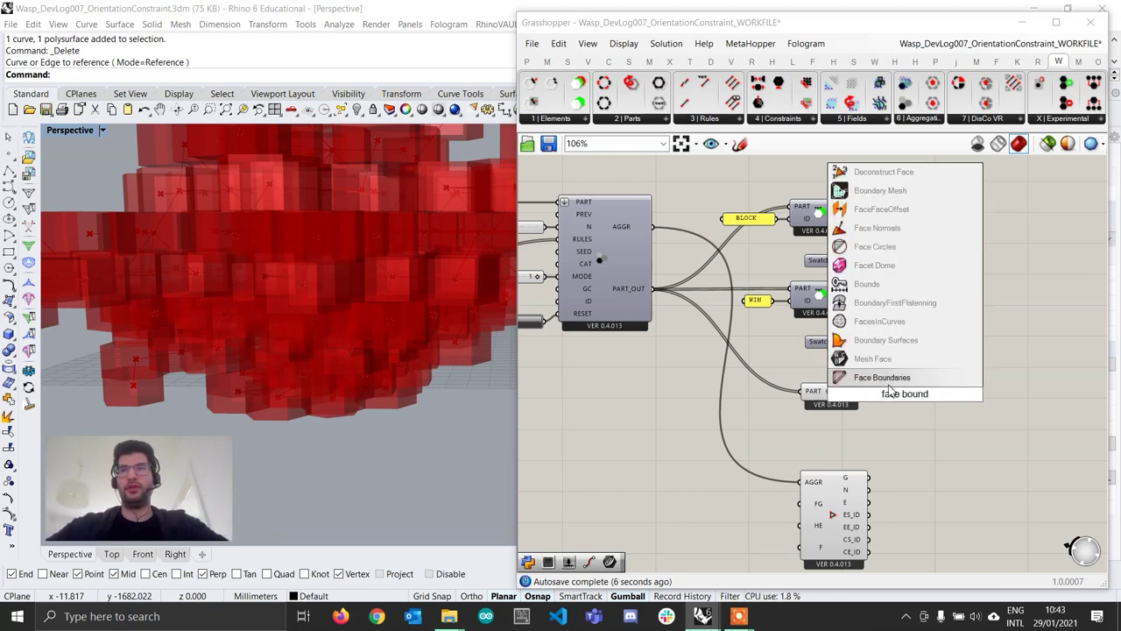
{"action": "left_click", "coordinate": [889, 382]}
{"action": "scroll", "coordinate": [864, 408], "scroll_direction": "up", "scroll_amount": 2}
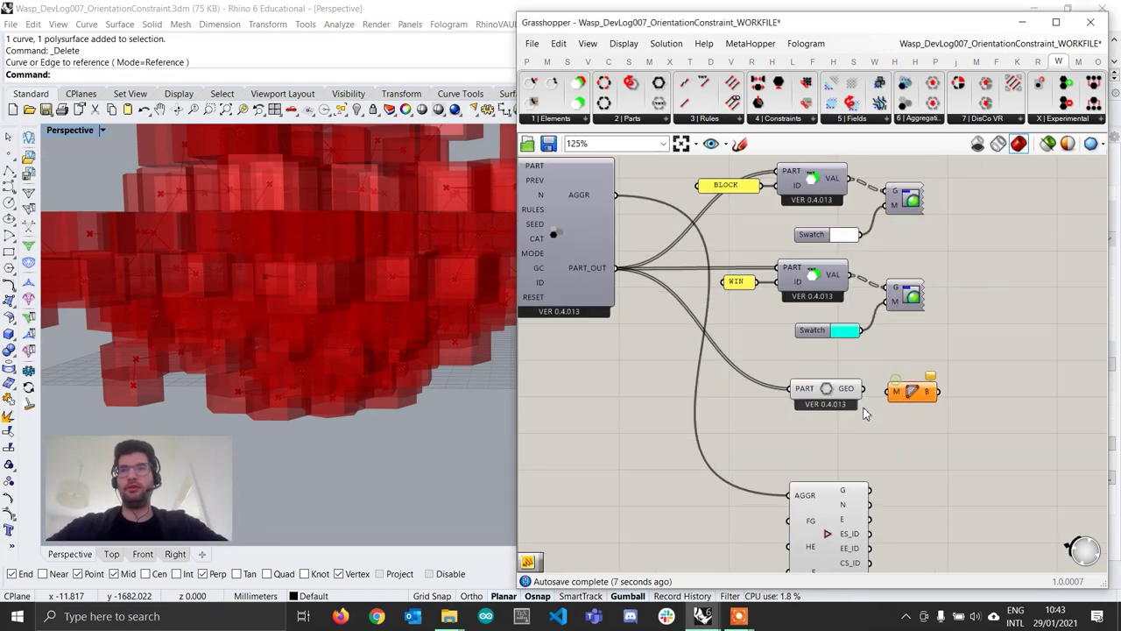
{"action": "left_click_drag", "start_coordinate": [862, 384], "coordinate": [897, 384]}
Turn off the preview of the part geometry component and view the face boundaries across the whole aggregation
{"action": "right_click", "coordinate": [814, 379]}
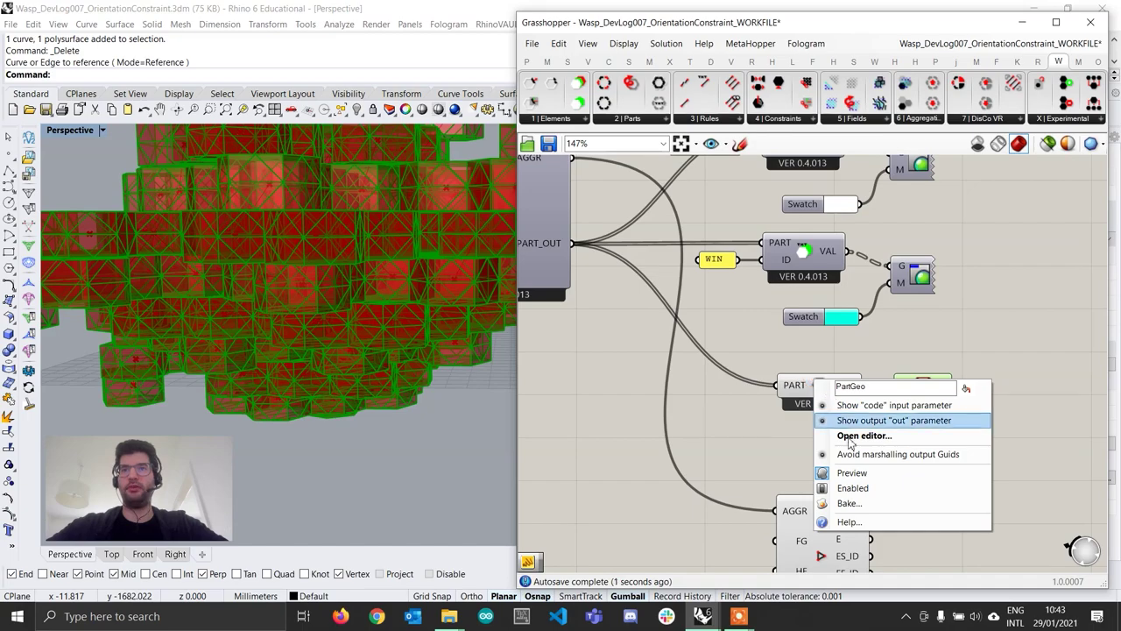
{"action": "left_click", "coordinate": [851, 473]}
{"action": "right_click_drag", "start_coordinate": [368, 332], "coordinate": [412, 280]}
{"action": "scroll", "coordinate": [253, 306], "scroll_direction": "down", "scroll_amount": 3}
{"action": "left_click", "coordinate": [942, 390]}
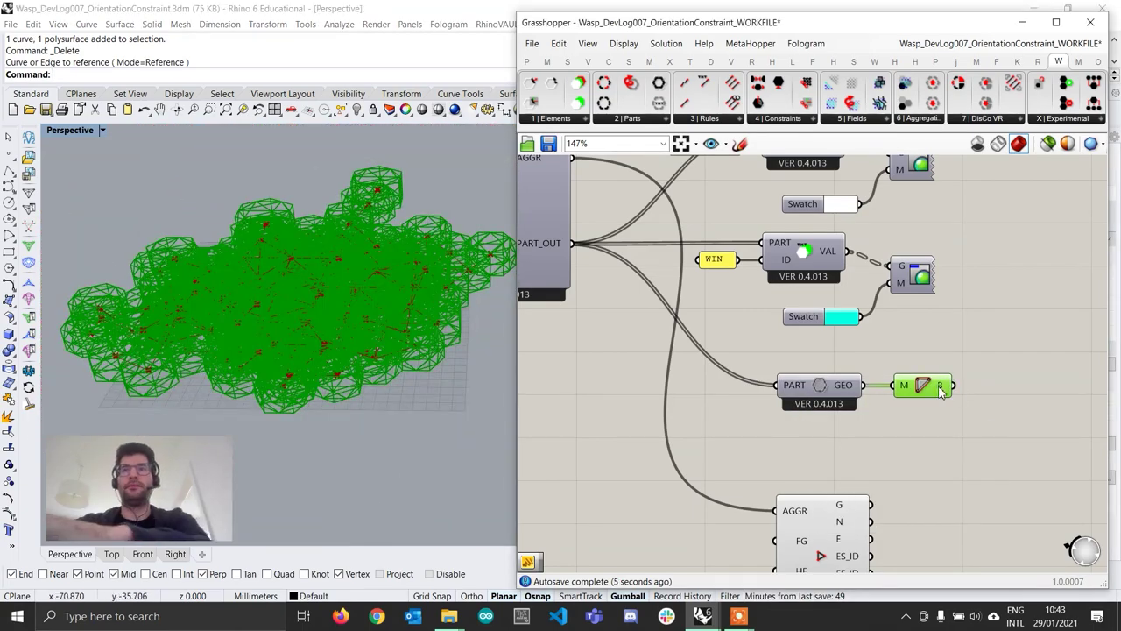
Delete the Face Boundaries component and turn the preview of the part geometry component back on
{"action": "left_click", "coordinate": [934, 405]}
{"action": "left_click", "coordinate": [929, 393]}
{"action": "key", "text": "Delete"}
{"action": "right_click", "coordinate": [843, 390]}
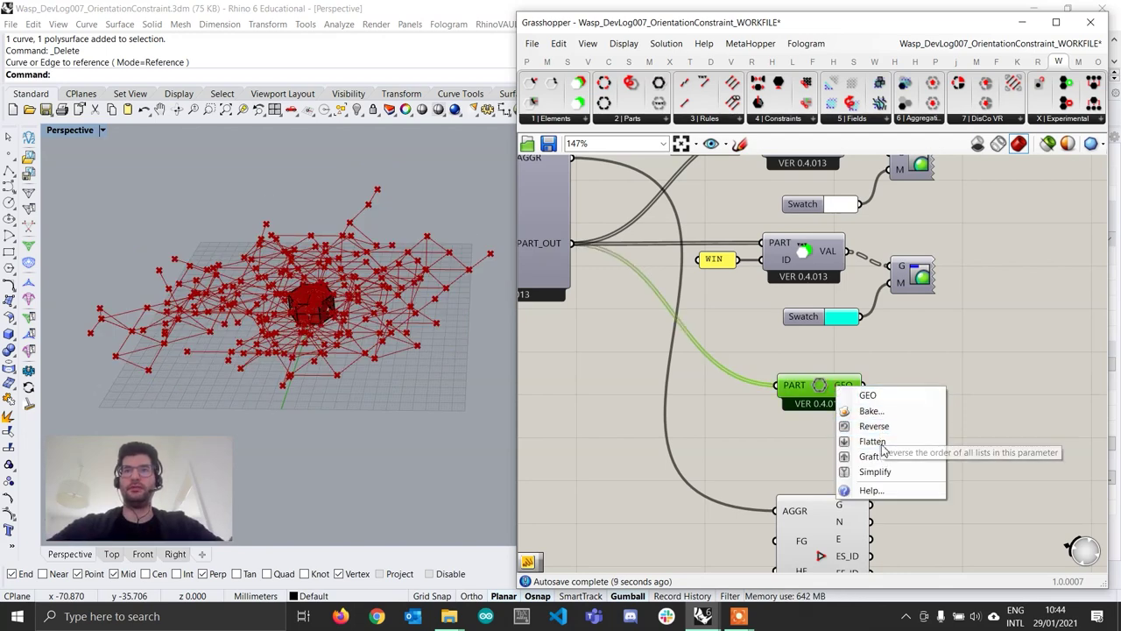
{"action": "left_click", "coordinate": [821, 359]}
{"action": "right_click", "coordinate": [821, 385]}
{"action": "left_click", "coordinate": [860, 478]}
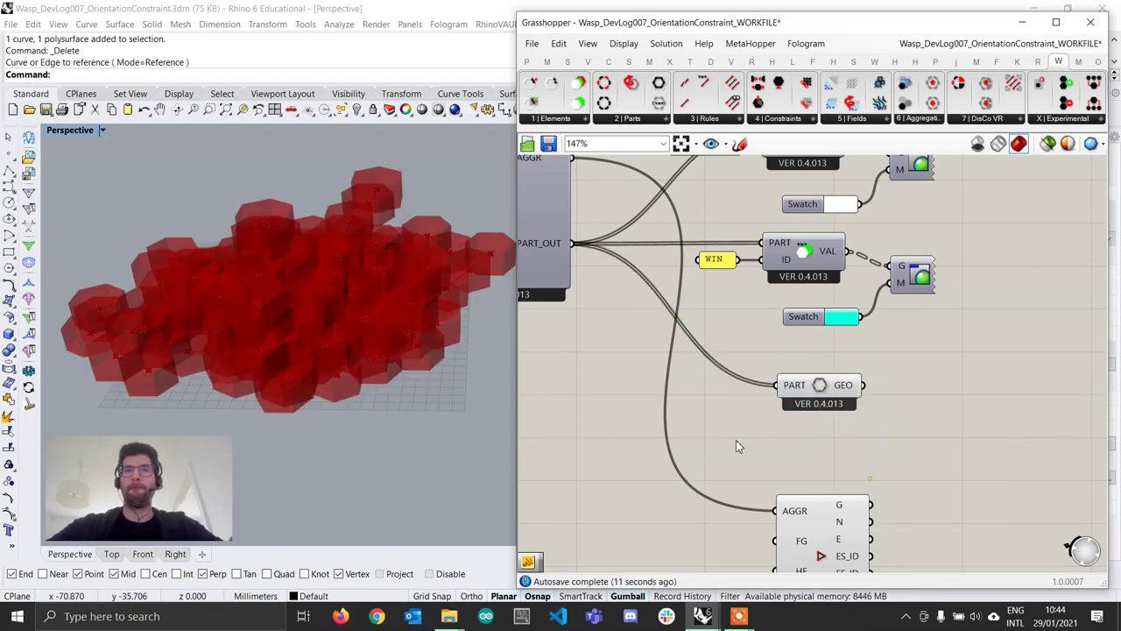
Select the Aggregation Graph component to highlight its graph and examine the connections between parts up close
{"action": "scroll", "coordinate": [751, 526], "scroll_direction": "up", "scroll_amount": 1}
{"action": "left_click", "coordinate": [813, 537]}
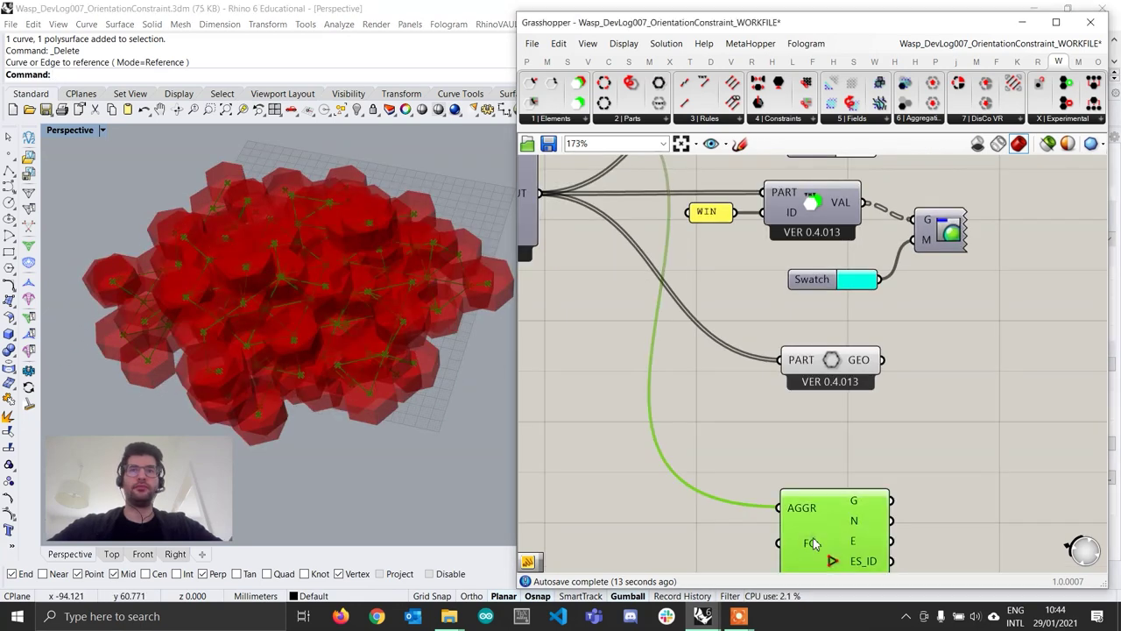
{"action": "right_click_drag", "start_coordinate": [403, 387], "coordinate": [313, 345]}
{"action": "scroll", "coordinate": [295, 275], "scroll_direction": "up", "scroll_amount": 2}
{"action": "scroll", "coordinate": [372, 314], "scroll_direction": "up", "scroll_amount": 3}
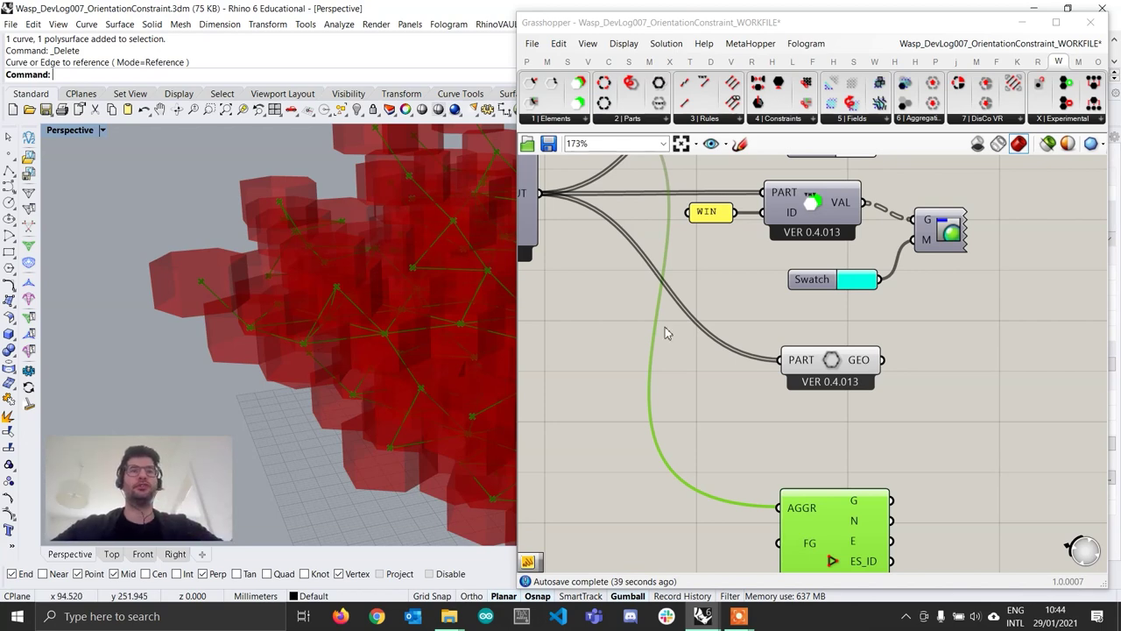
Add a Boolean Toggle beside the Aggregation Graph component, connect it to the FG input, and align it with that input
{"action": "right_click_drag", "start_coordinate": [665, 327], "coordinate": [672, 168]}
{"action": "left_click", "coordinate": [664, 390]}
{"action": "double_click", "coordinate": [664, 390]}
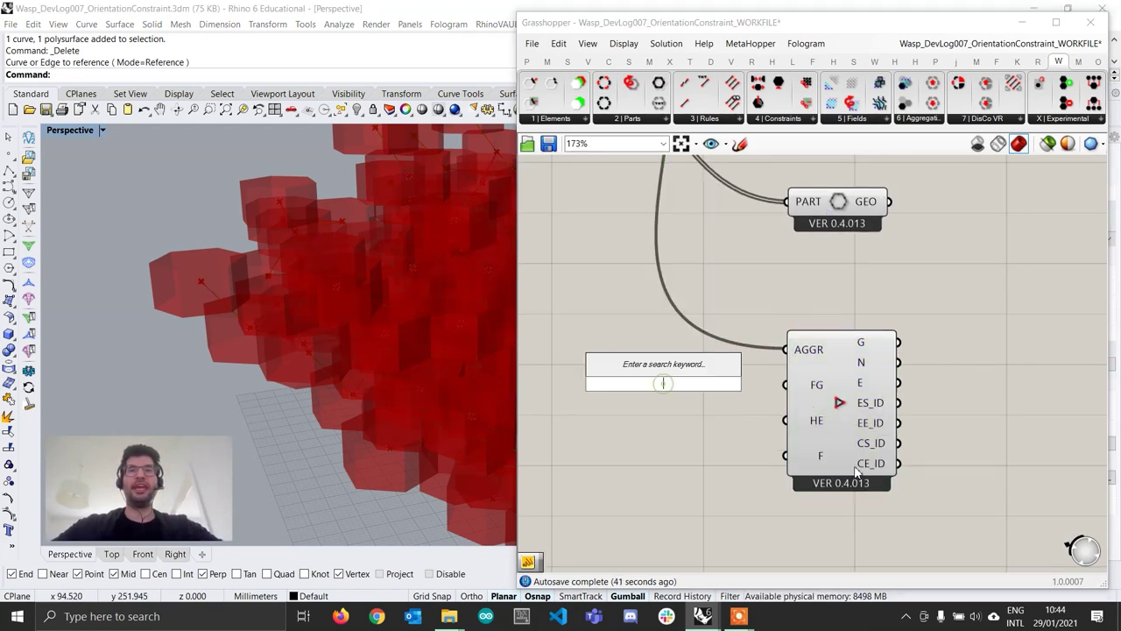
{"action": "type", "text": "toggle"}
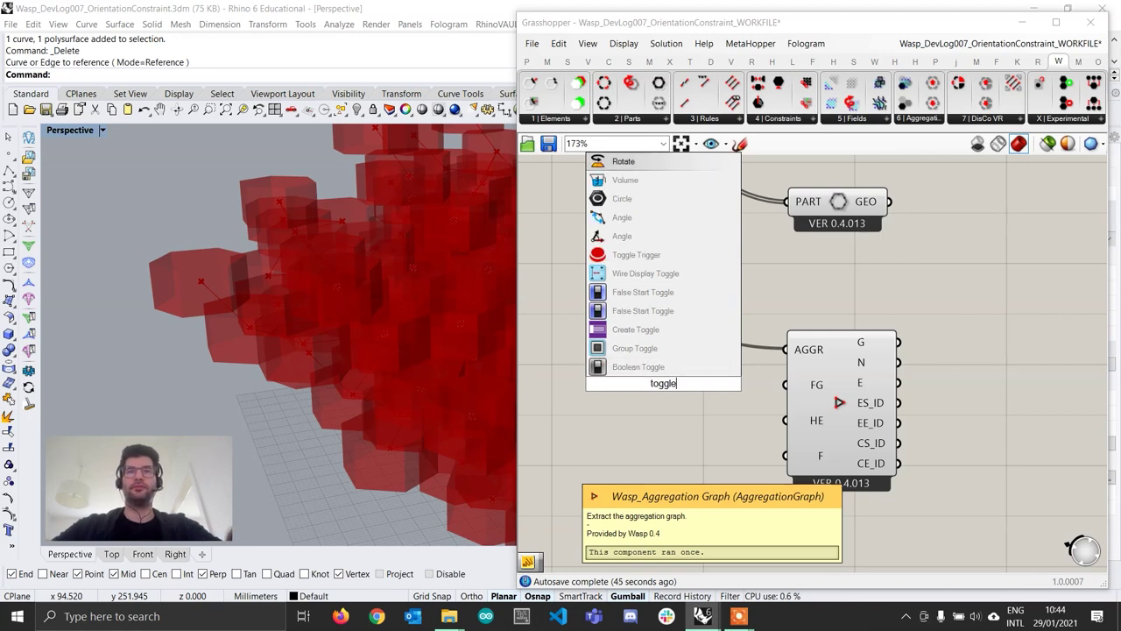
{"action": "key", "text": "Return"}
{"action": "scroll", "coordinate": [759, 374], "scroll_direction": "up", "scroll_amount": 1}
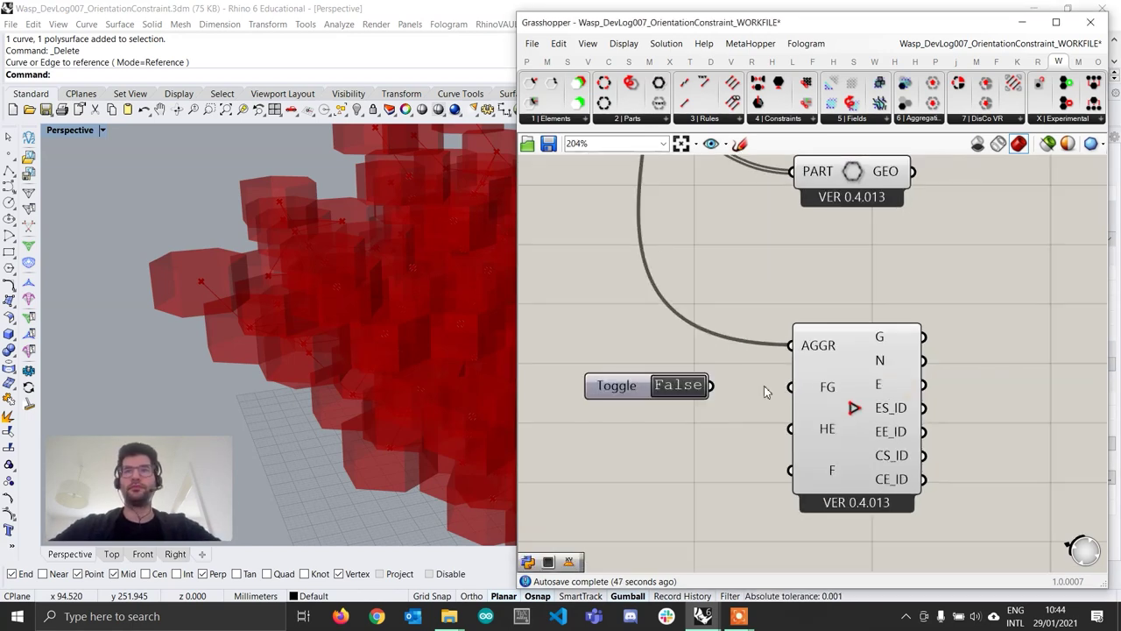
{"action": "mouse_move", "coordinate": [837, 396]}
{"action": "left_click_drag", "start_coordinate": [836, 396], "coordinate": [831, 390]}
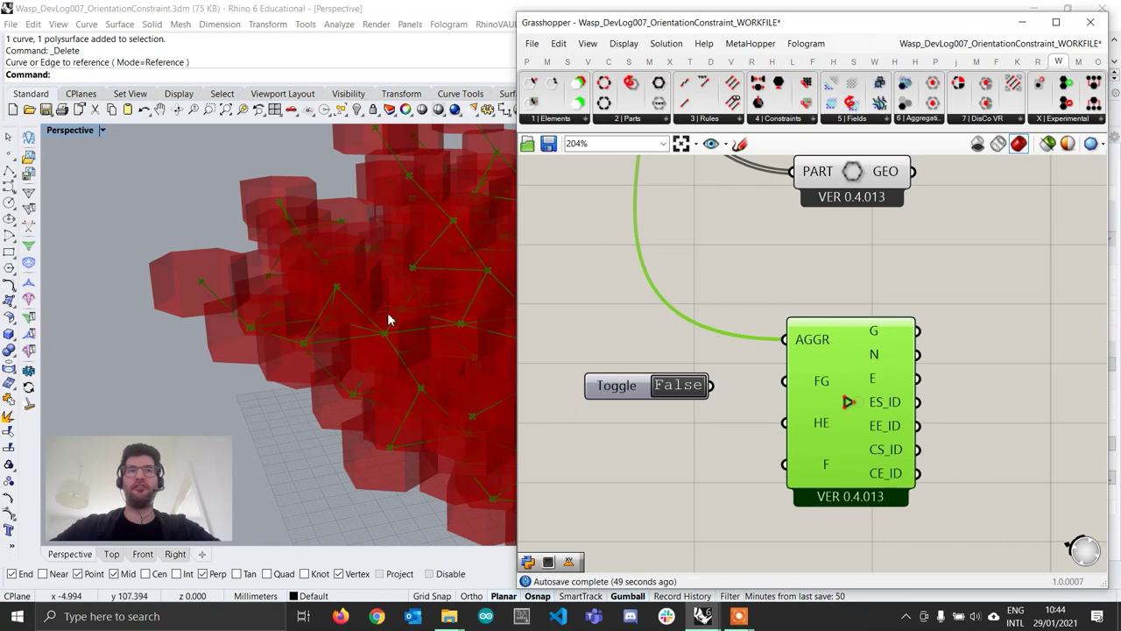
{"action": "left_click_drag", "start_coordinate": [711, 388], "coordinate": [794, 384]}
{"action": "left_click_drag", "start_coordinate": [632, 386], "coordinate": [638, 381]}
Highlight the aggregation graph with FG set to False and examine its links from several angles
{"action": "left_click", "coordinate": [854, 398]}
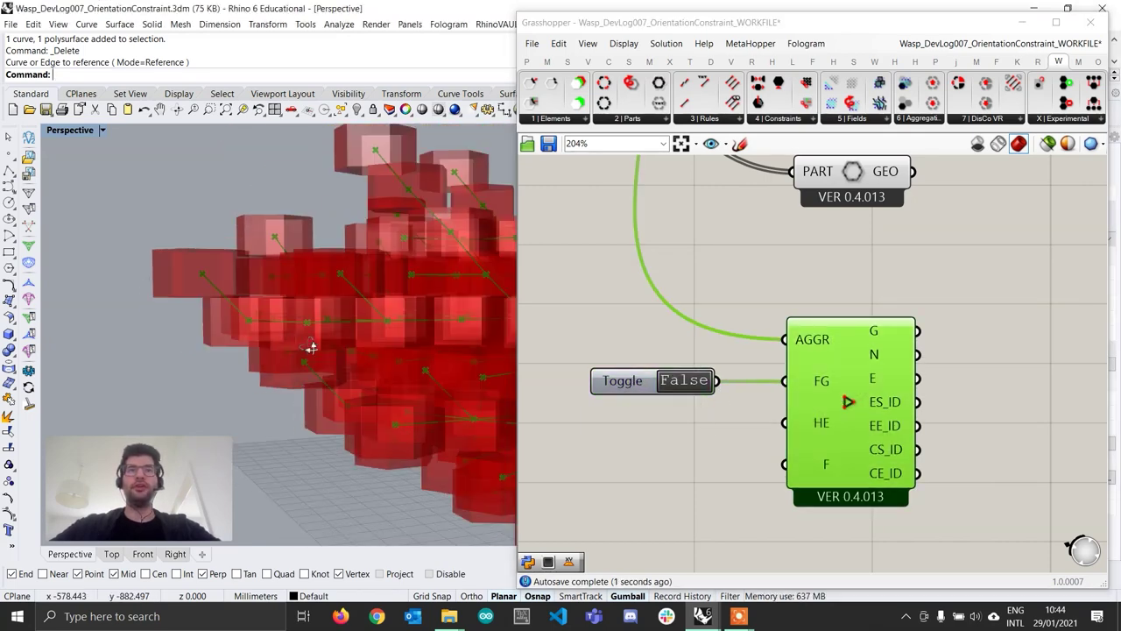
{"action": "right_click_drag", "start_coordinate": [310, 342], "coordinate": [341, 380]}
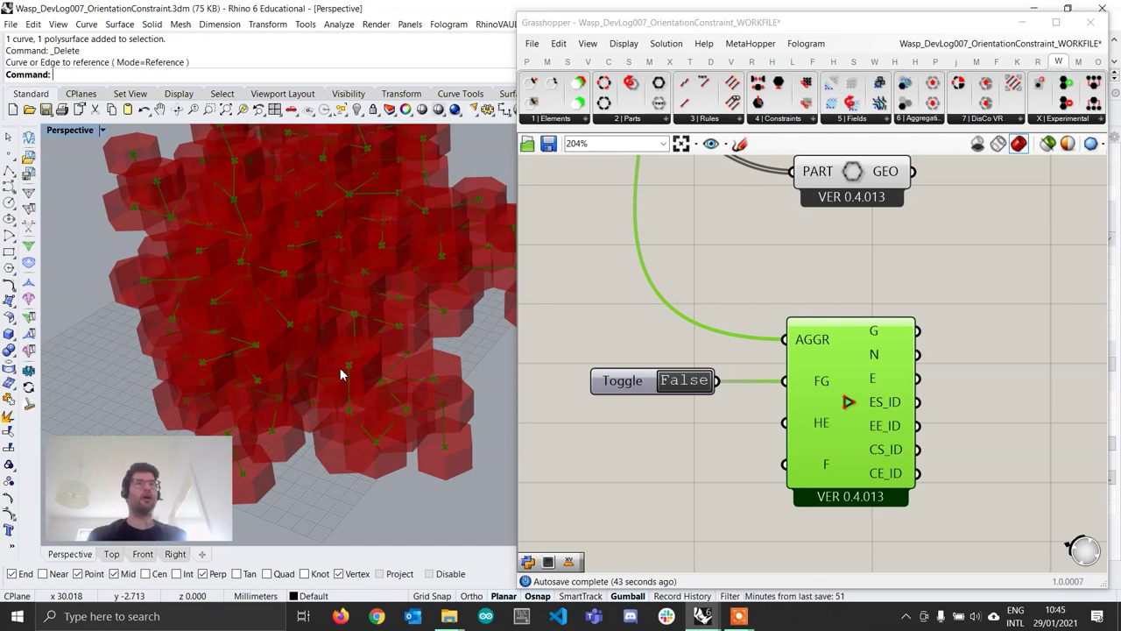
{"action": "scroll", "coordinate": [377, 342], "scroll_direction": "down", "scroll_amount": 5}
{"action": "right_click_drag", "start_coordinate": [381, 320], "coordinate": [420, 324]}
{"action": "scroll", "coordinate": [421, 368], "scroll_direction": "down", "scroll_amount": 4}
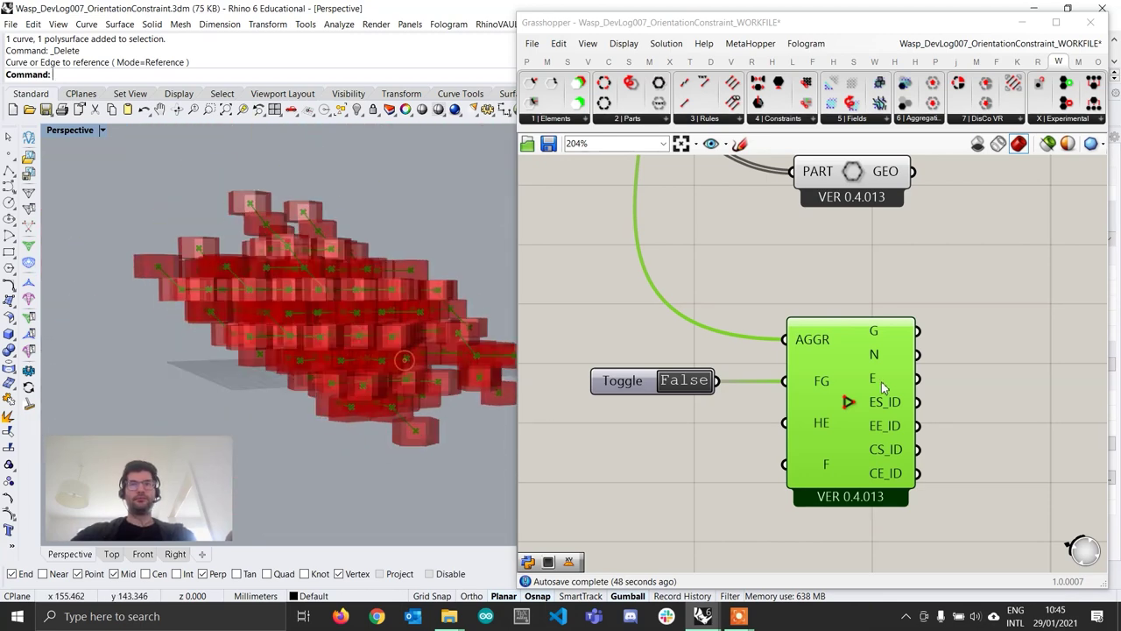
Move the Boolean Toggle closer to the Aggregation Graph component's FG input and inspect the aggregation
{"action": "left_click_drag", "start_coordinate": [613, 385], "coordinate": [661, 385]}
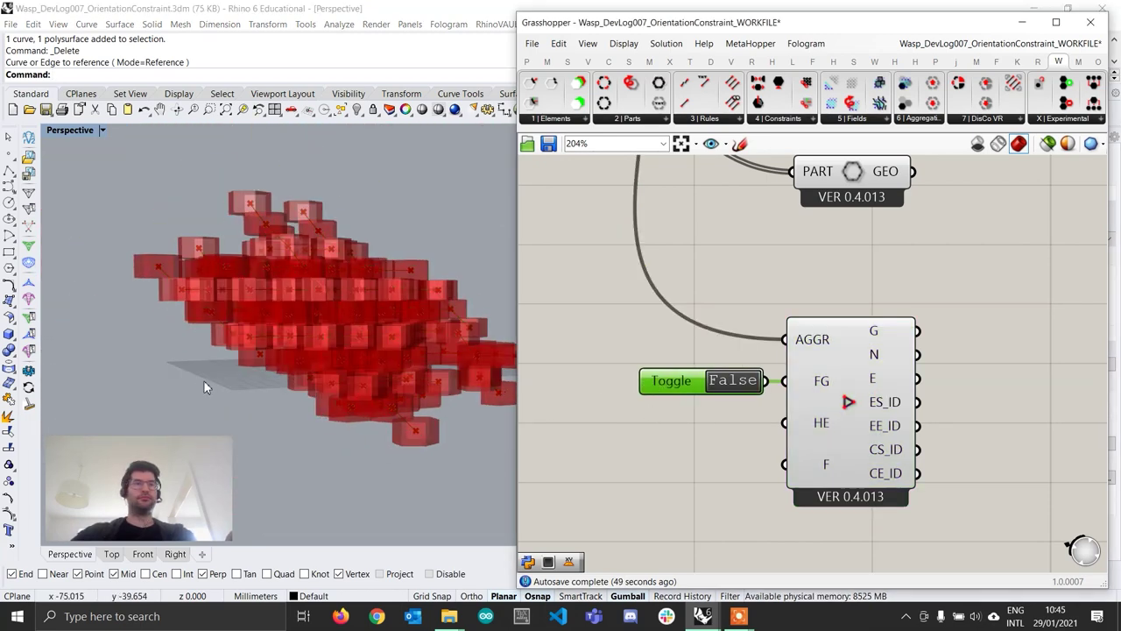
{"action": "right_click_drag", "start_coordinate": [317, 343], "coordinate": [378, 398]}
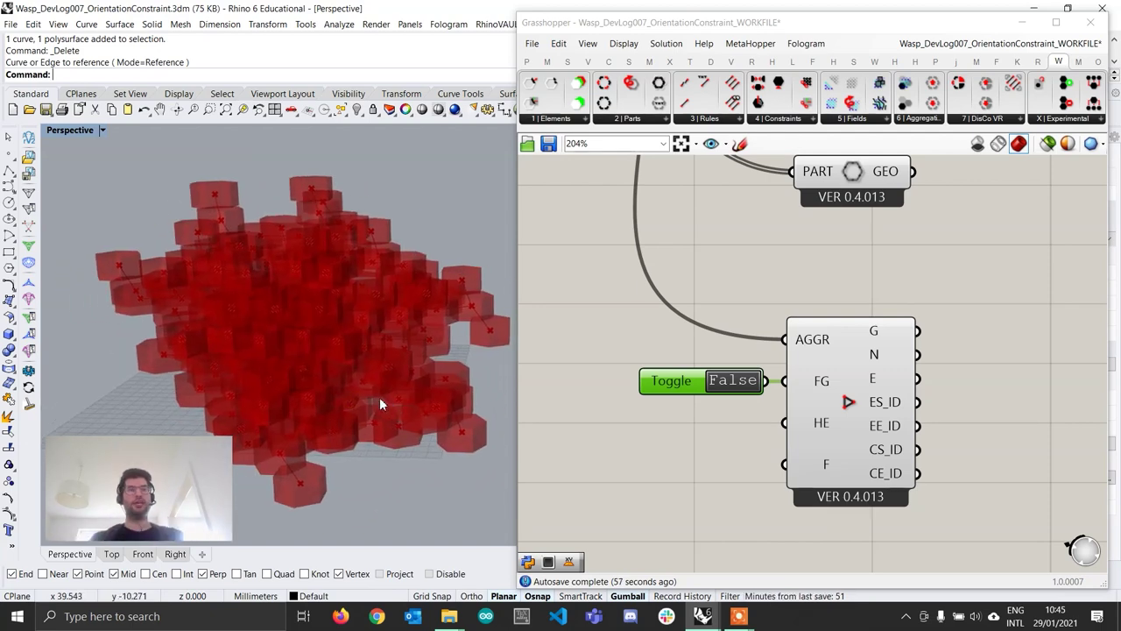